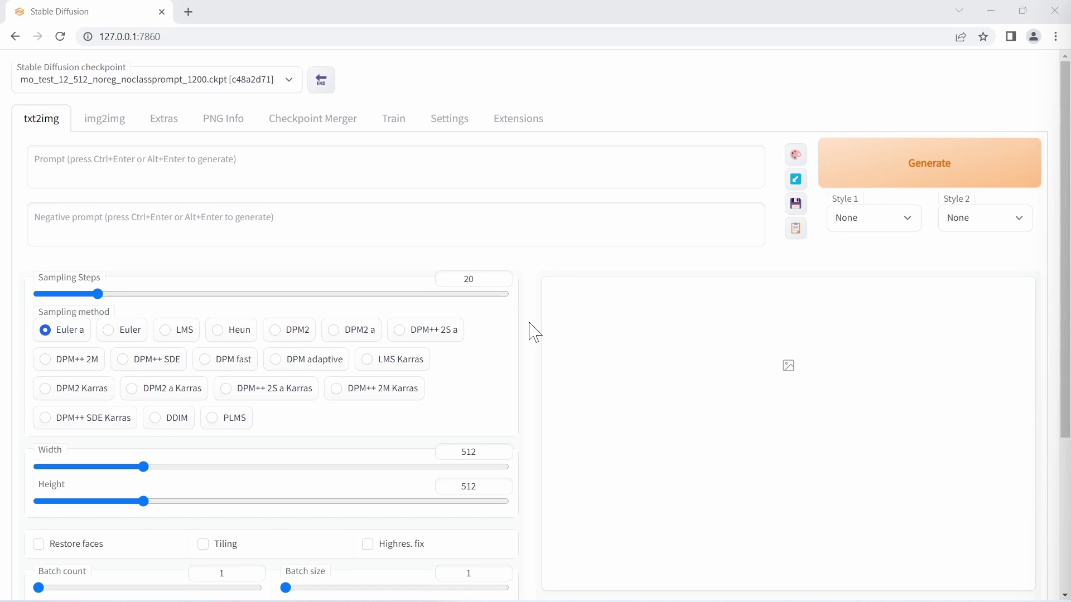
Switch to File Explorer to view the training portraits in the mo_portraits_04 folder and return to the Stable Diffusion page.
{"action": "key", "text": "alt+Tab"}
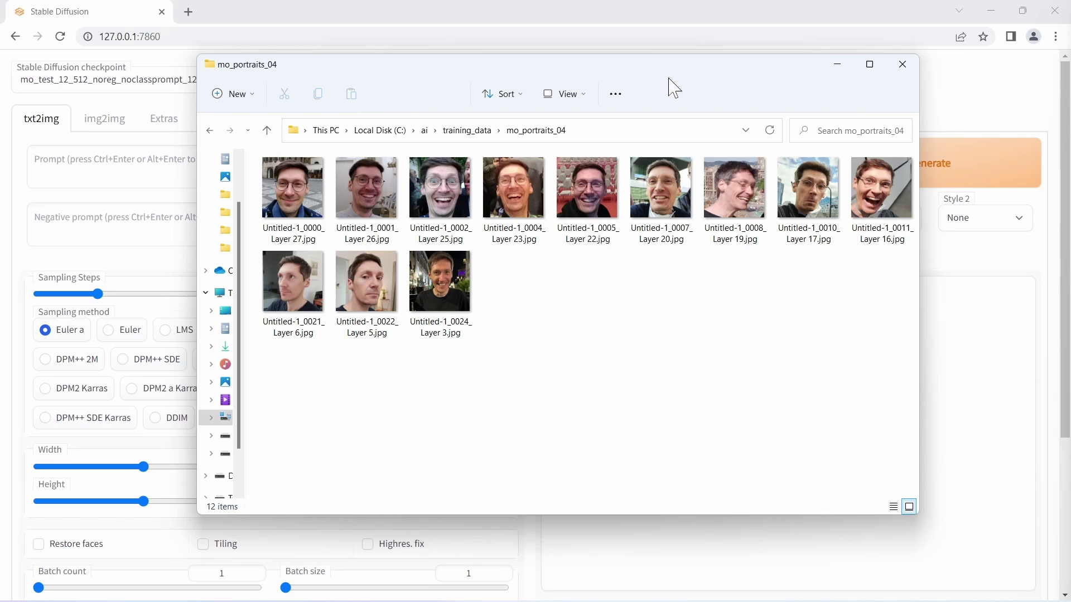
{"action": "key", "text": "alt+Tab"}
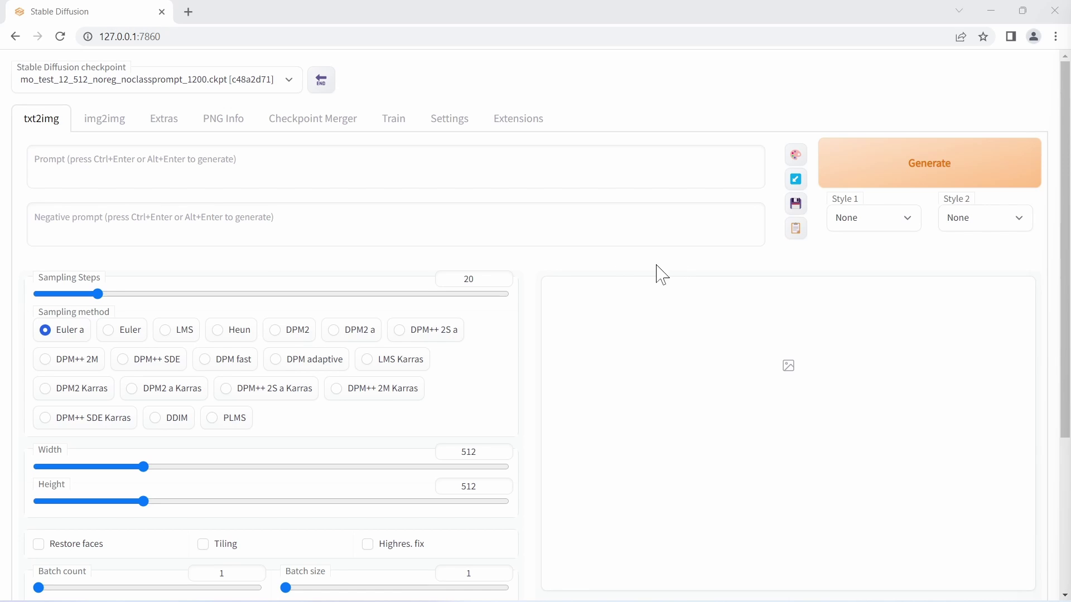
Load the list of available extensions from the default index and install the Dreambooth extension.
{"action": "left_click", "coordinate": [514, 133]}
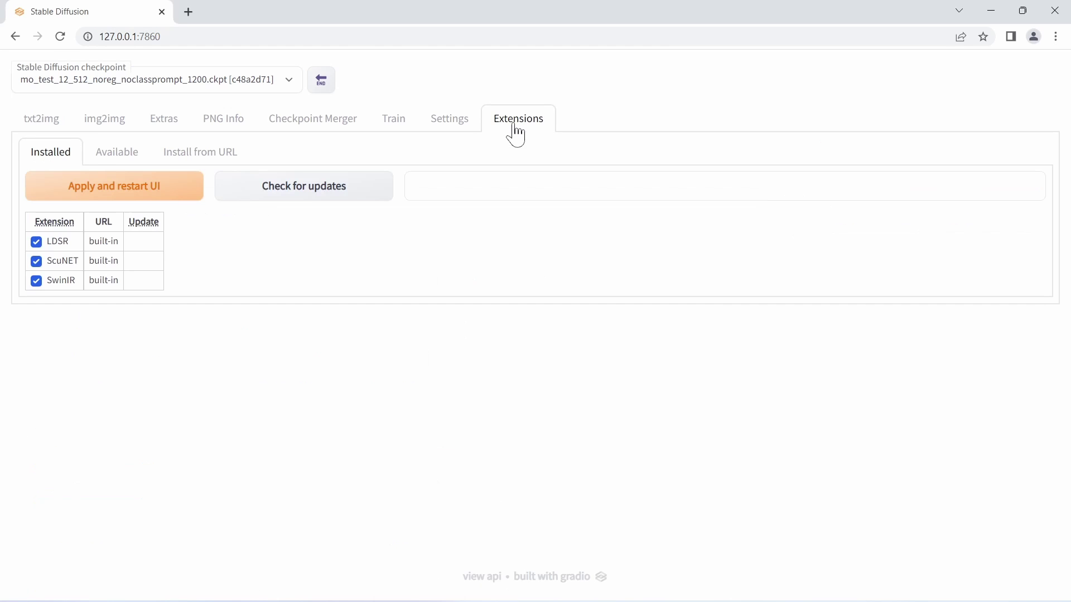
{"action": "left_click", "coordinate": [117, 160]}
{"action": "left_click", "coordinate": [134, 197]}
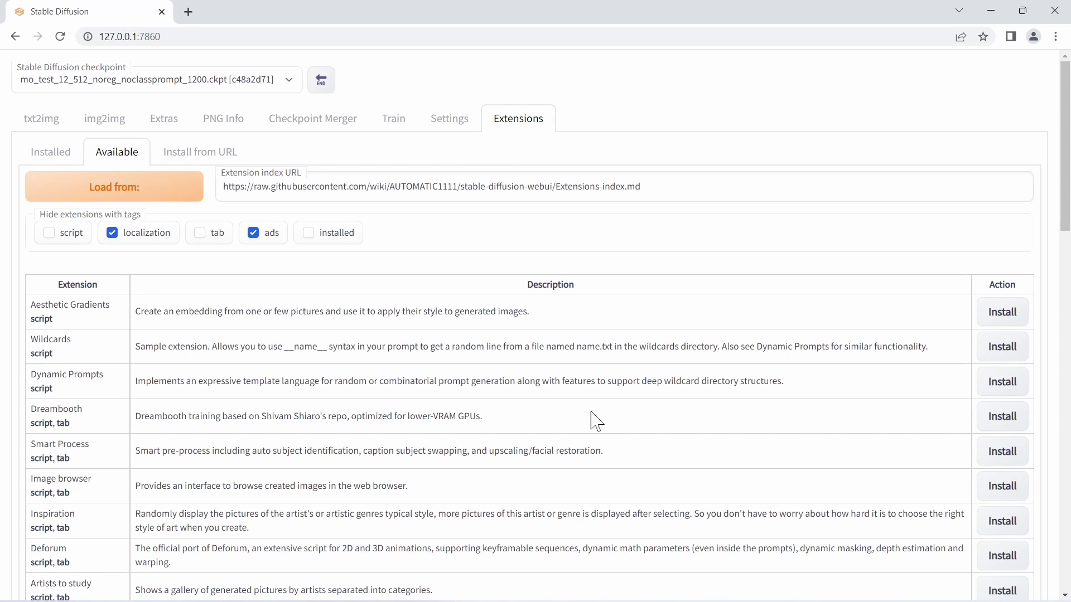
{"action": "left_click", "coordinate": [1002, 423]}
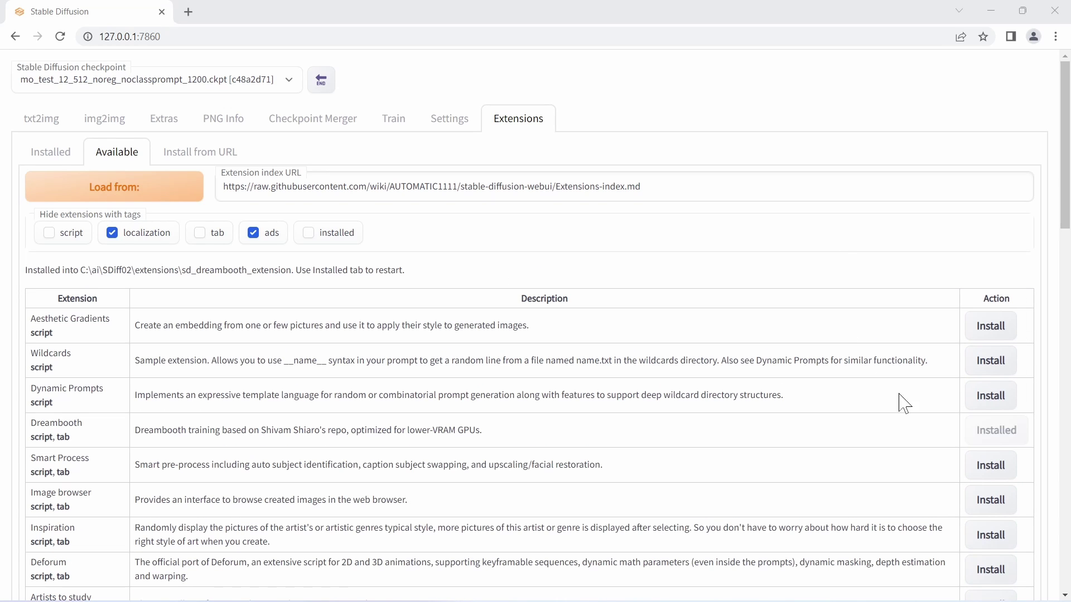
Check the installed extensions and restart Gradio to refresh its components.
{"action": "left_click", "coordinate": [60, 158]}
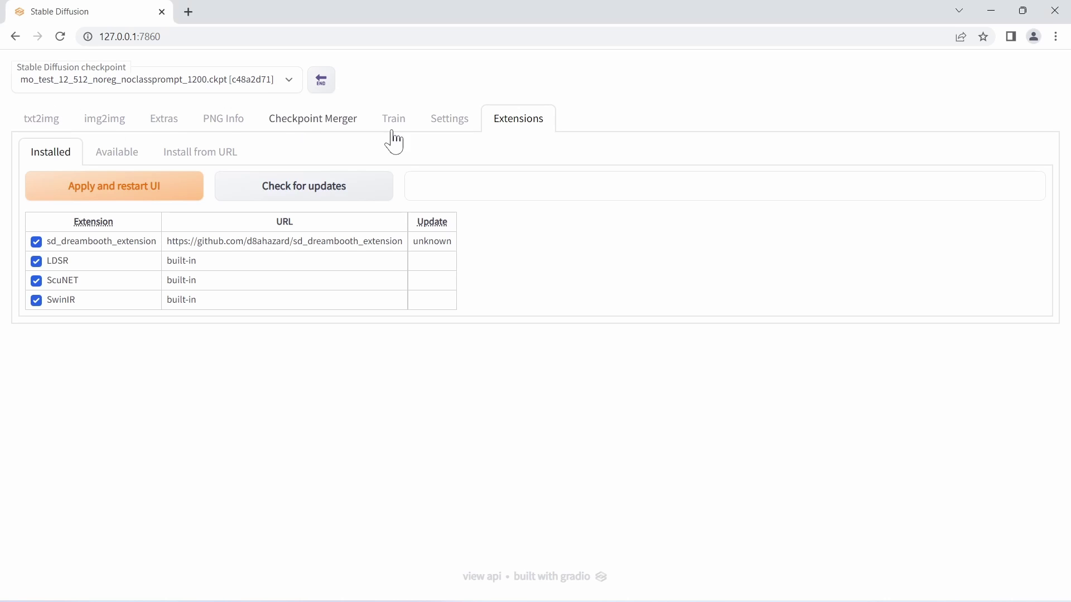
{"action": "left_click", "coordinate": [445, 123]}
{"action": "left_click_drag", "start_coordinate": [1063, 140], "coordinate": [1065, 552]}
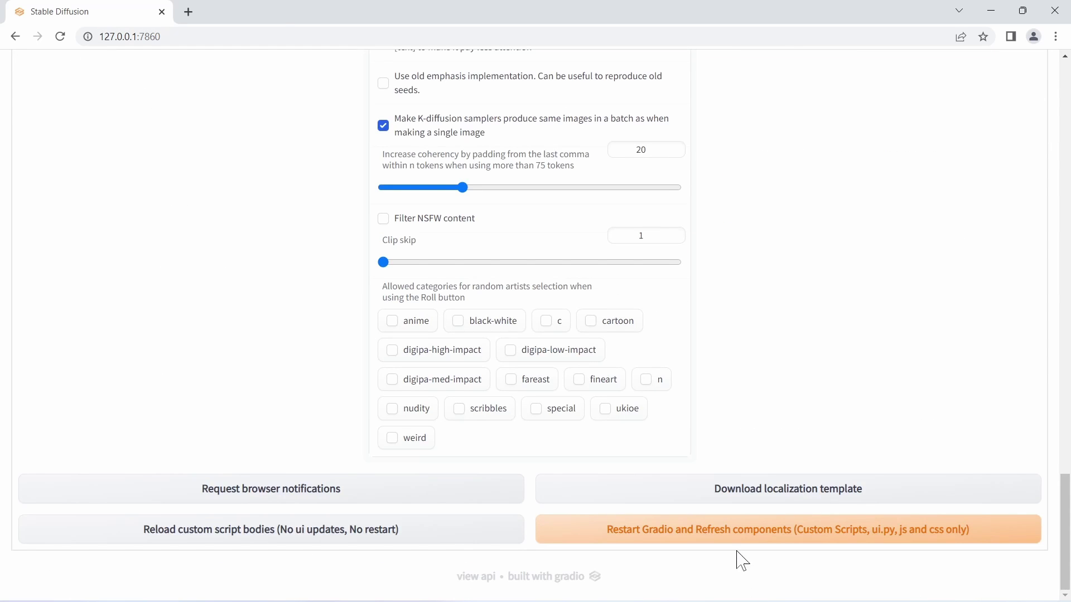
{"action": "left_click", "coordinate": [772, 544]}
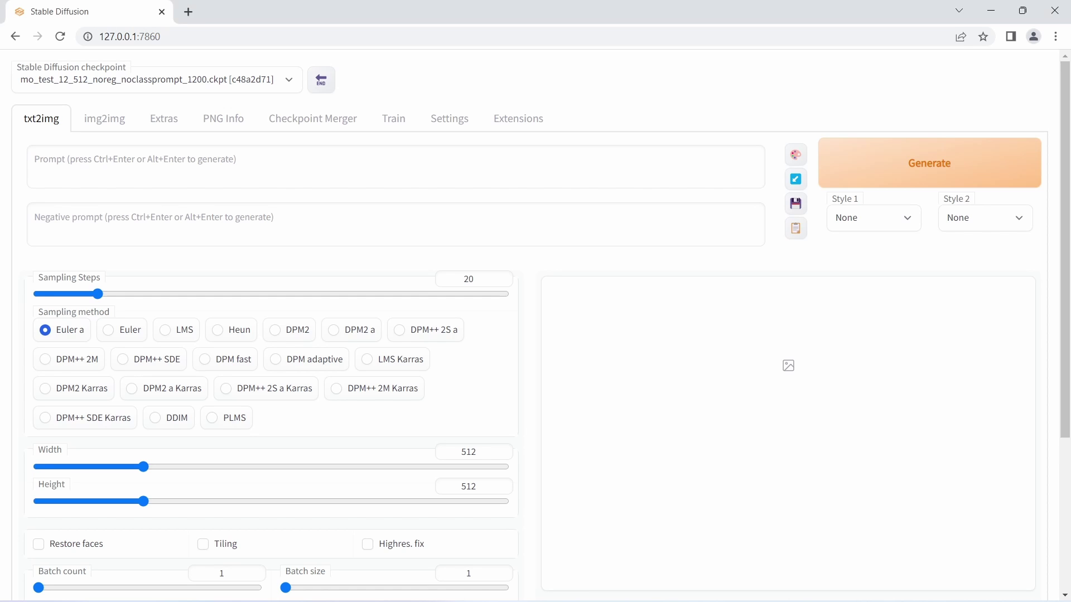
Relaunch the web UI with webui-user.bat from the SDiff02 folder in File Explorer, and reload the Stable Diffusion page in the browser.
{"action": "scroll", "coordinate": [817, 290], "scroll_direction": "down", "scroll_amount": 5}
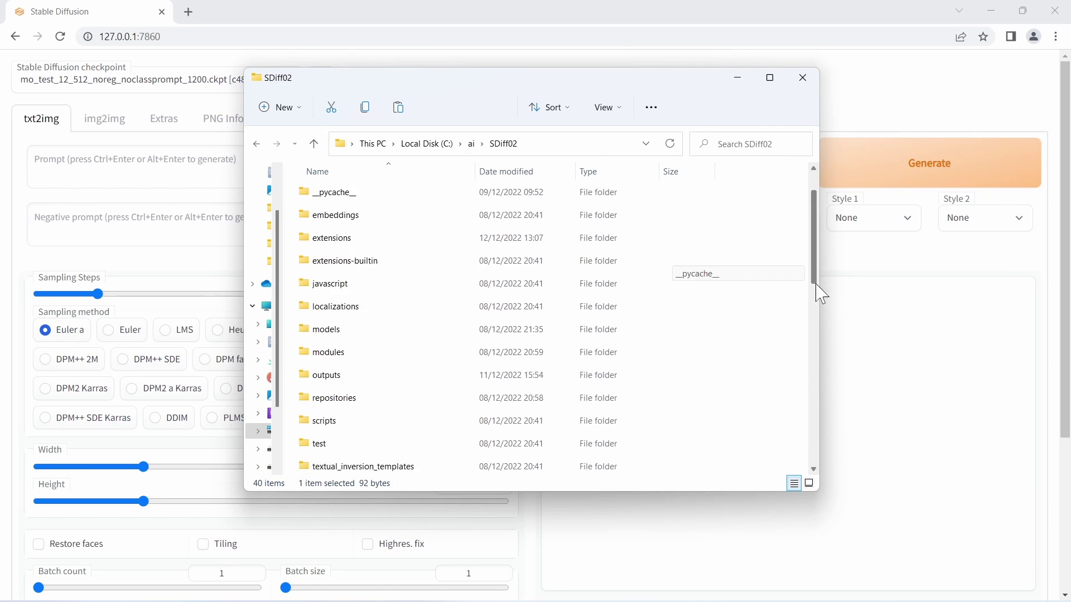
{"action": "scroll", "coordinate": [815, 368], "scroll_direction": "down", "scroll_amount": 5}
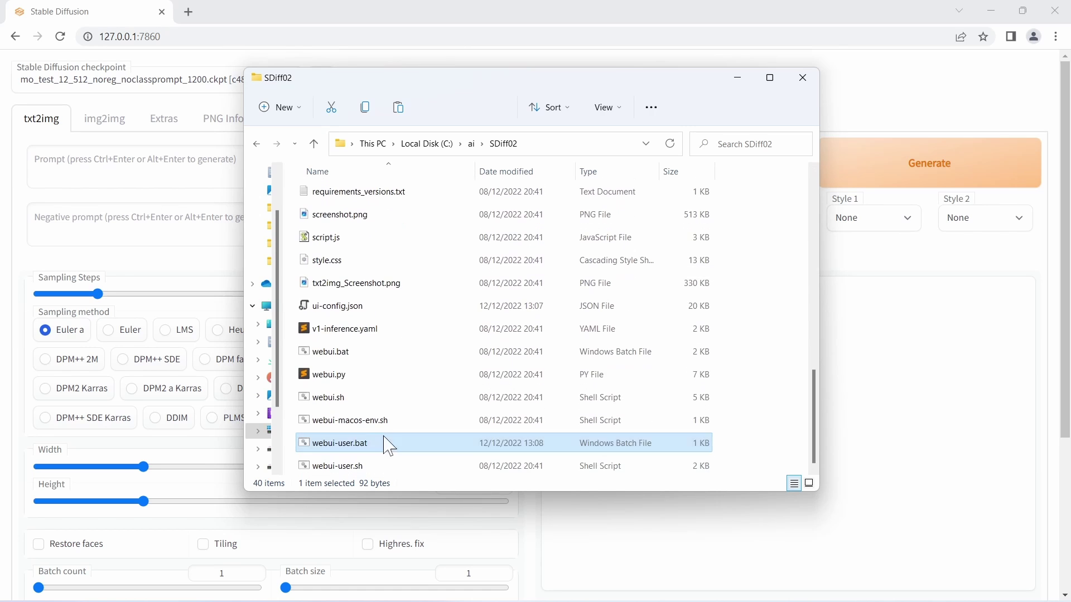
{"action": "left_click", "coordinate": [299, 446]}
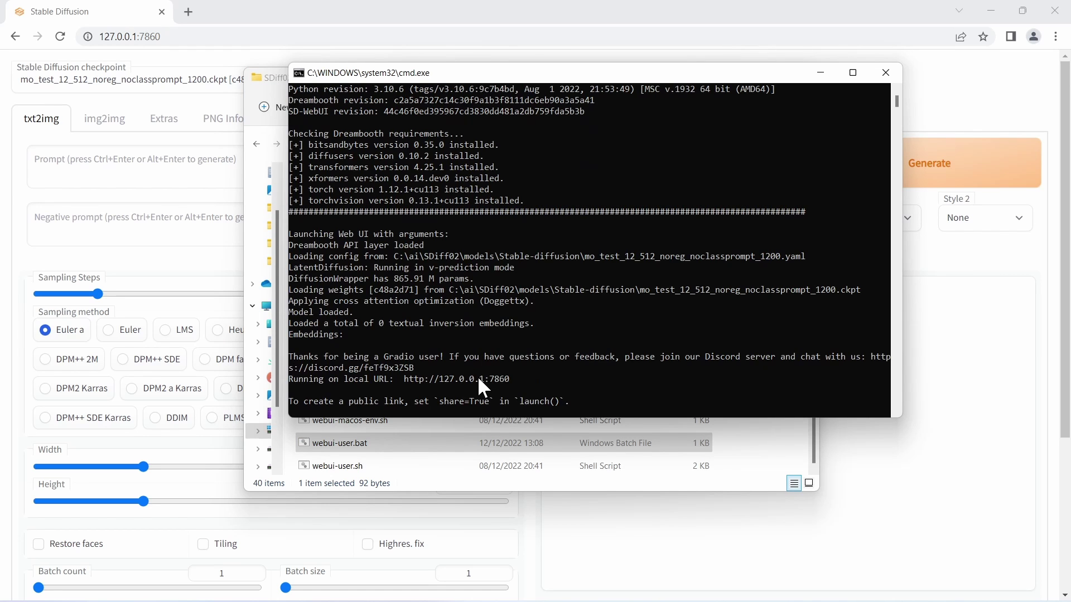
{"action": "left_click", "coordinate": [263, 31]}
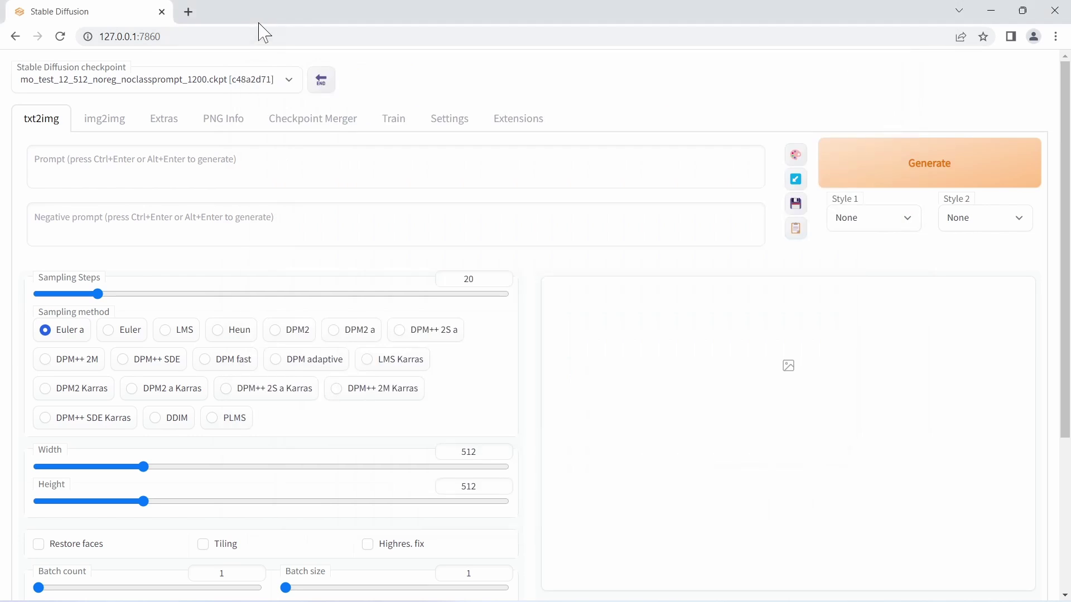
{"action": "left_click", "coordinate": [62, 37]}
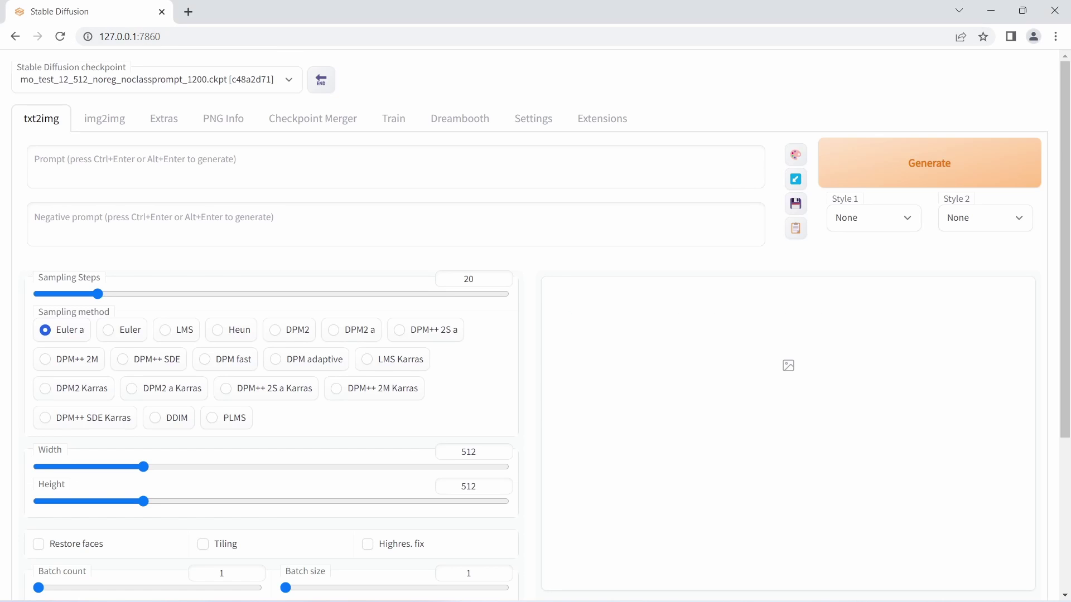
Create a Dreambooth model named myportrait01 from the 768-v-ema.ckpt source checkpoint.
{"action": "left_click", "coordinate": [463, 129]}
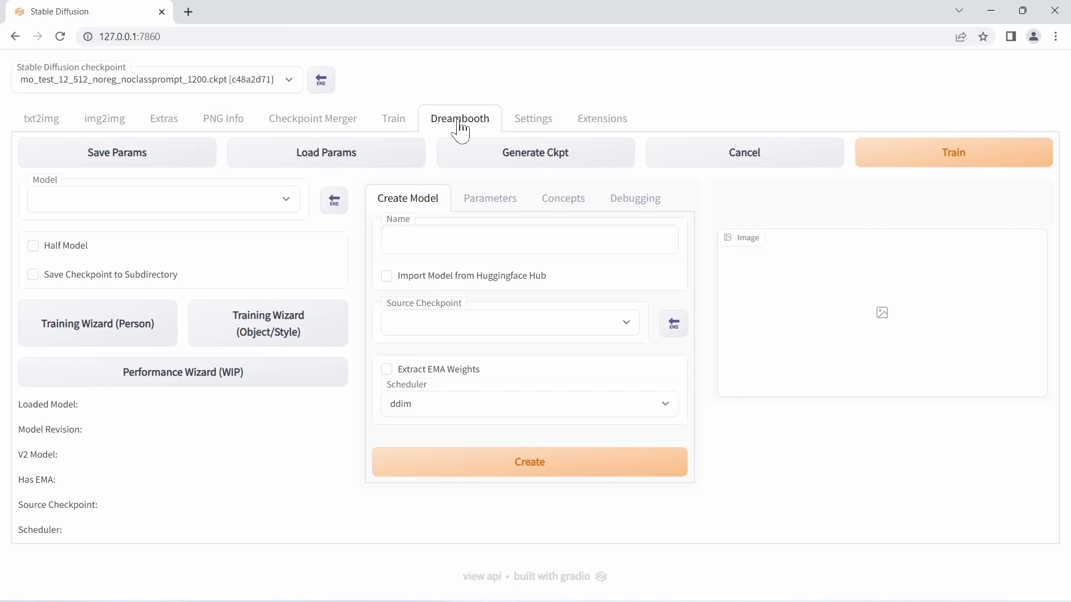
{"action": "left_click", "coordinate": [626, 325]}
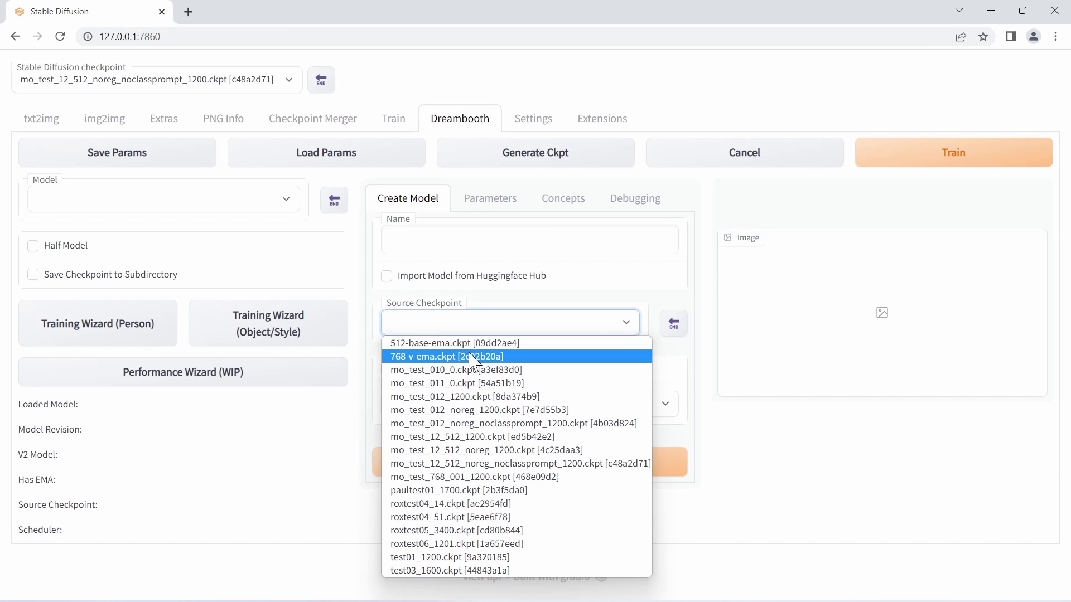
{"action": "left_click", "coordinate": [404, 358]}
{"action": "left_click", "coordinate": [457, 240]}
{"action": "type", "text": "myportrait"}
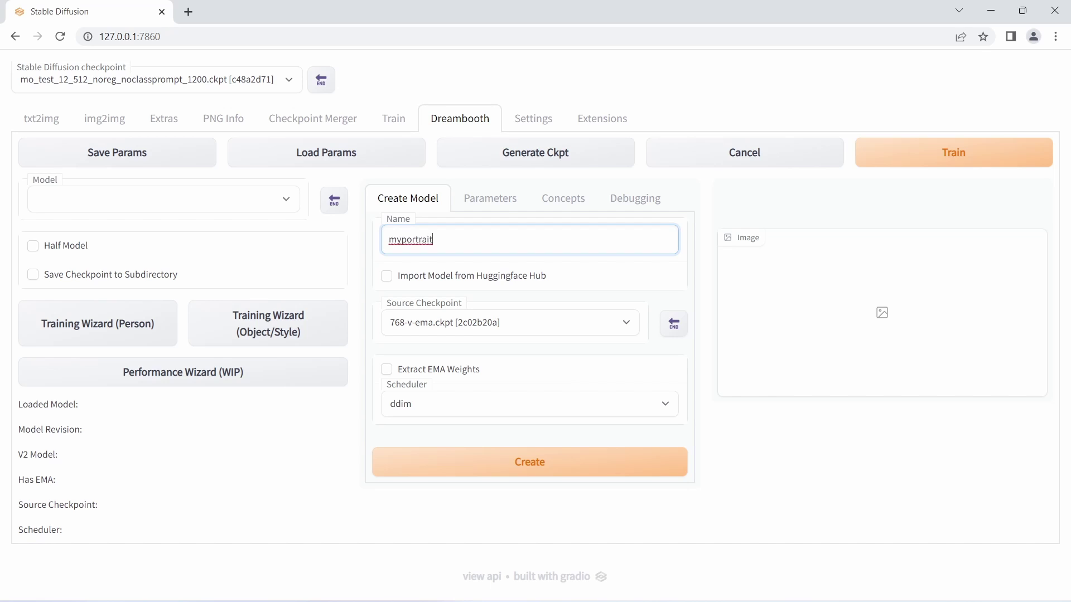
{"action": "type", "text": "01"}
{"action": "left_click", "coordinate": [545, 476]}
Follow the model creation progress in the command window and return to the Dreambooth page.
{"action": "key", "text": "alt+Tab"}
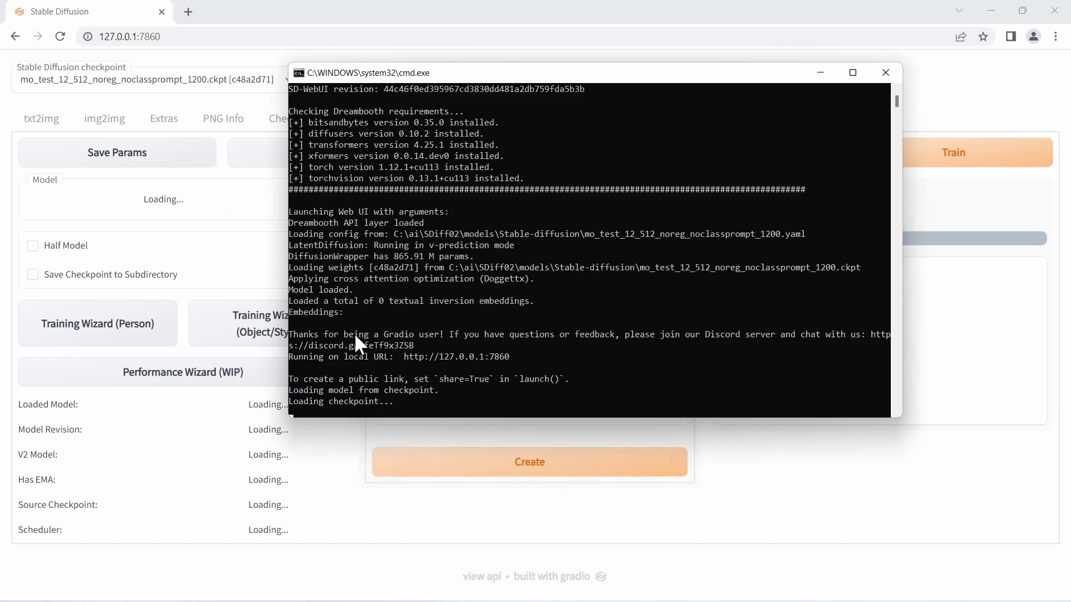
{"action": "left_click_drag", "start_coordinate": [559, 73], "coordinate": [701, 71]}
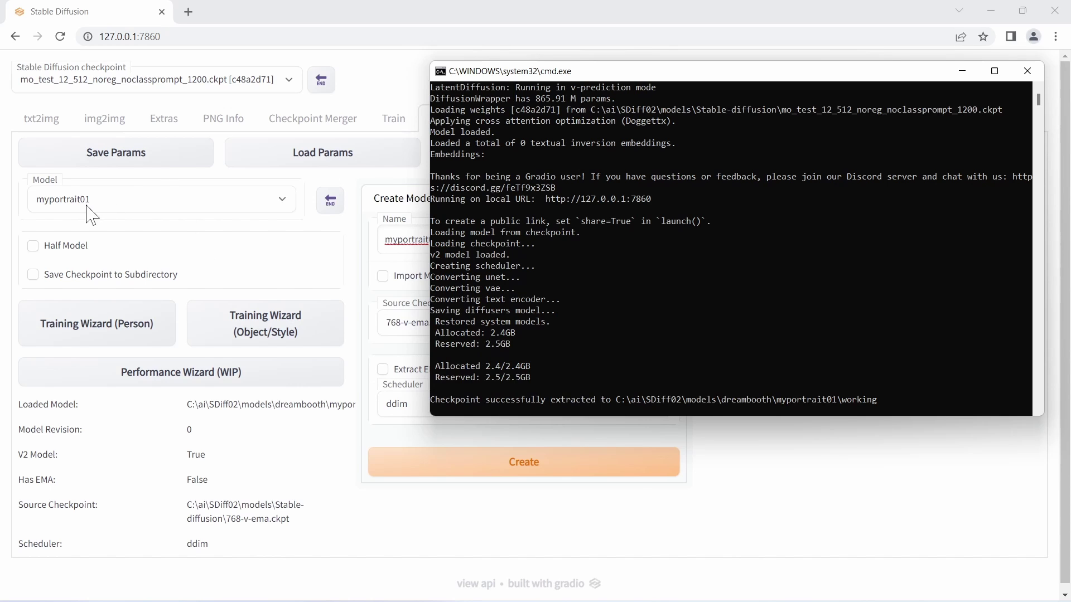
{"action": "left_click", "coordinate": [662, 477]}
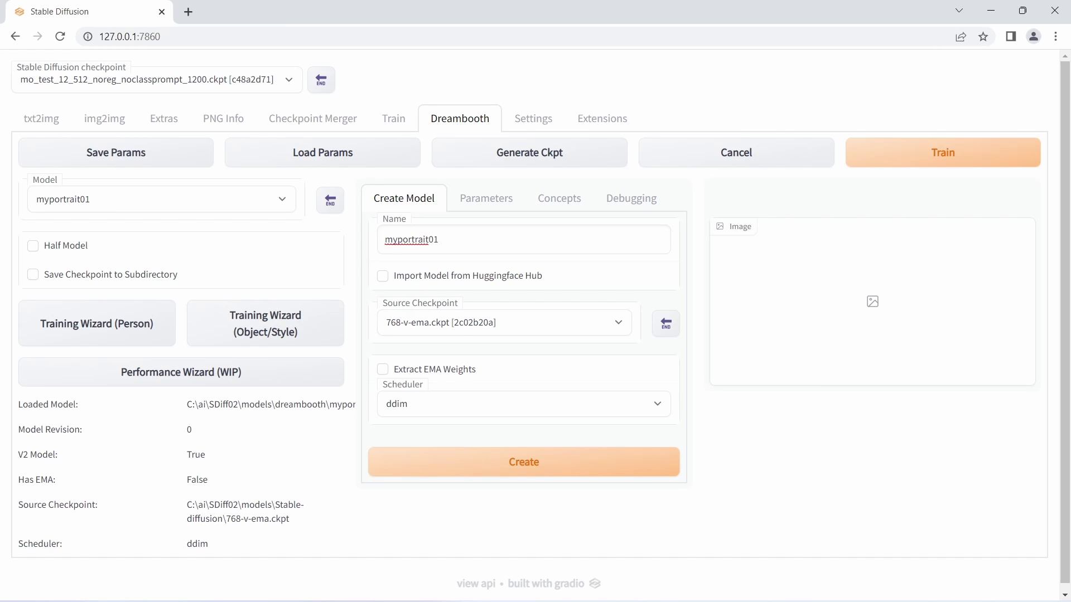
Review the training portraits and set the Dreambooth training steps per image (epochs) to 100.
{"action": "left_click", "coordinate": [484, 200]}
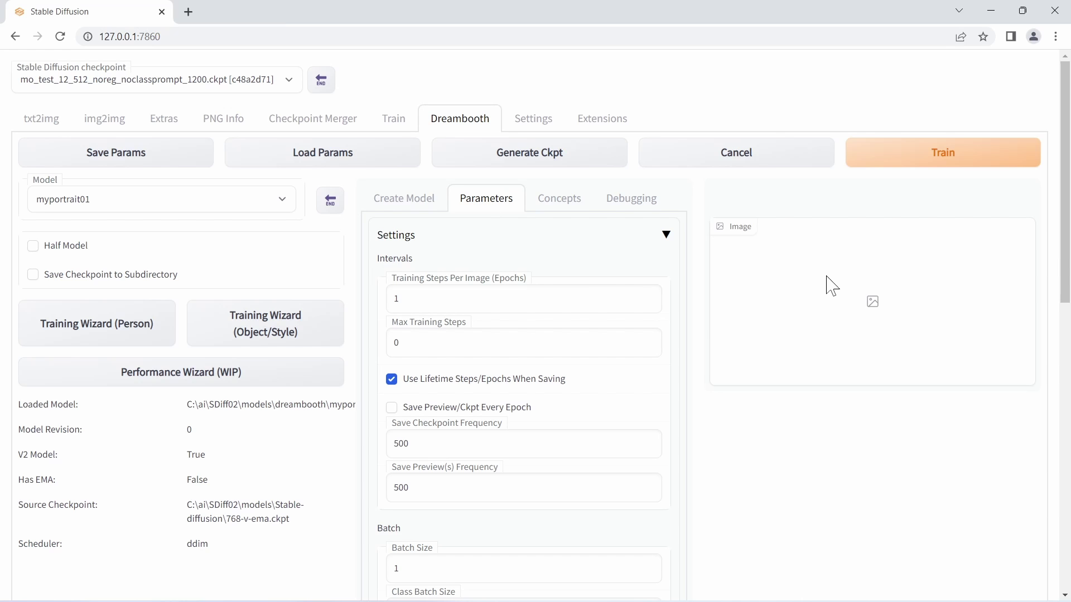
{"action": "key", "text": "alt+Tab"}
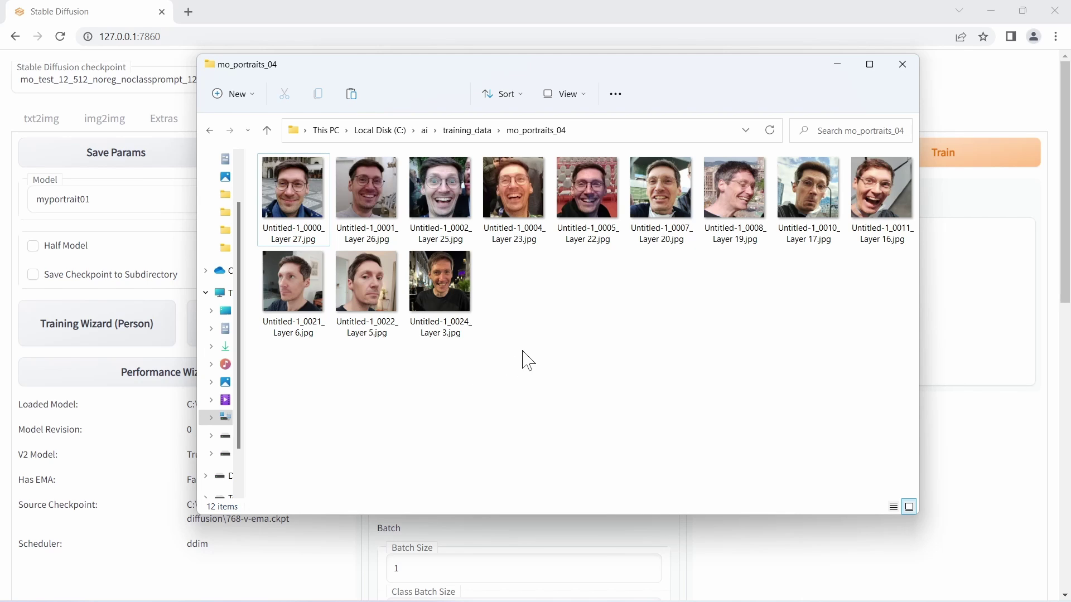
{"action": "left_click", "coordinate": [642, 20]}
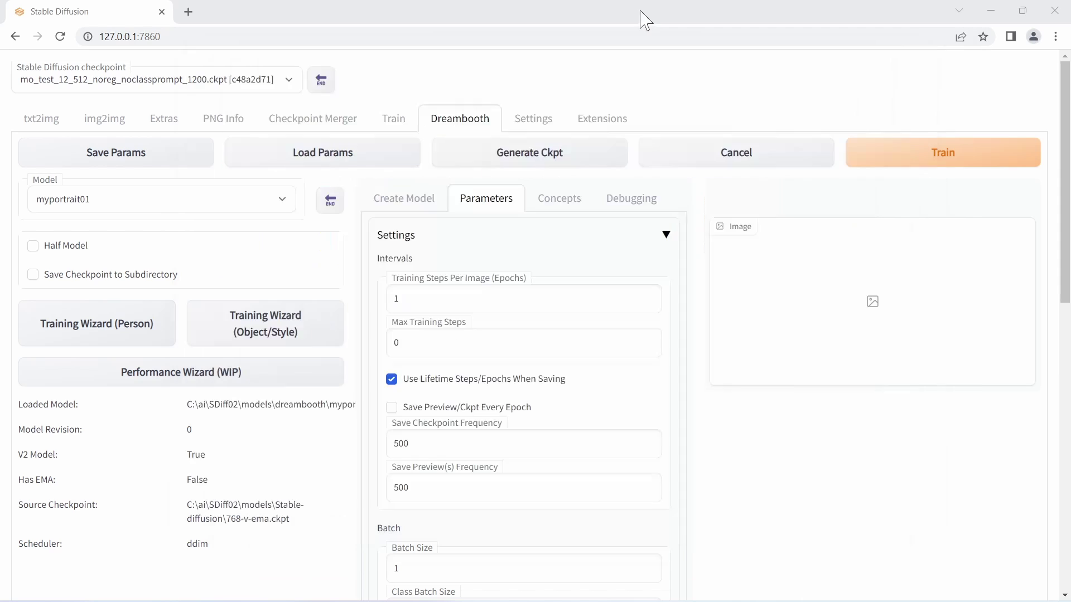
{"action": "left_click", "coordinate": [397, 295]}
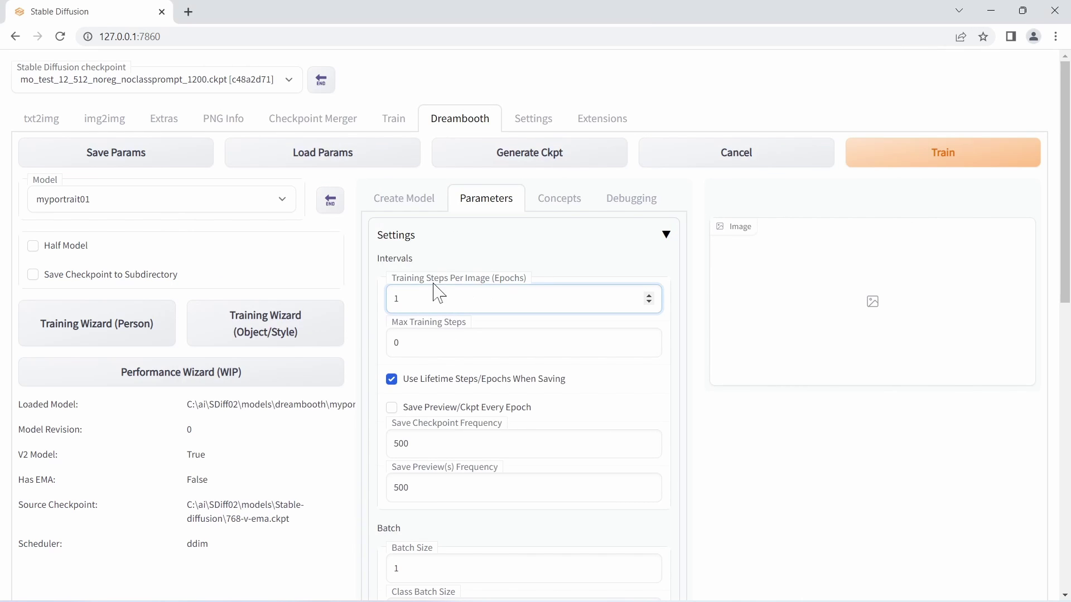
{"action": "type", "text": "00"}
Clear the save checkpoint frequency and the save preview frequency values.
{"action": "double_click", "coordinate": [401, 443]}
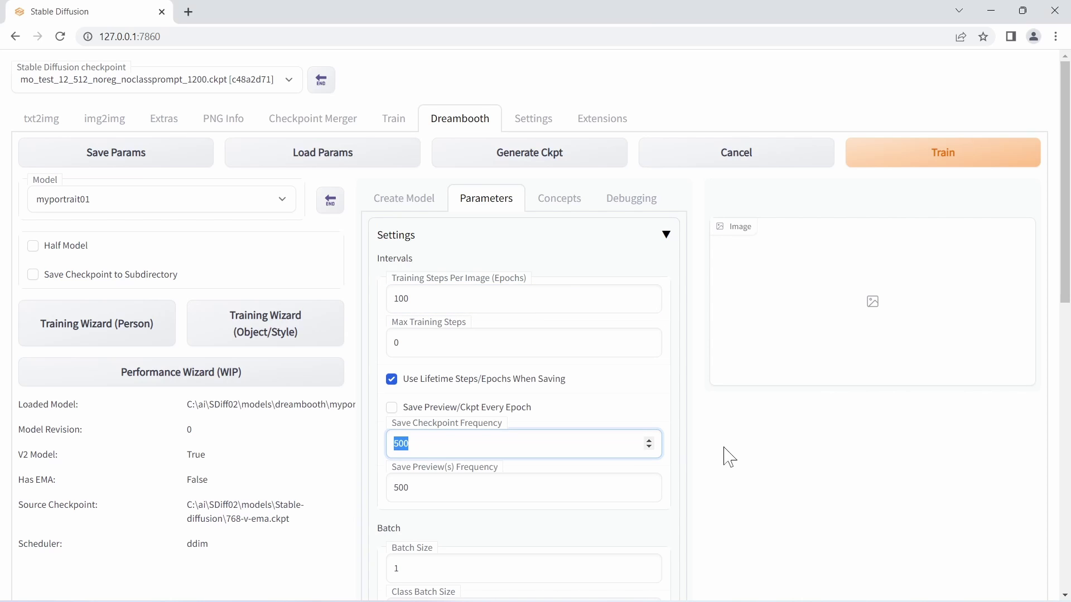
{"action": "key", "text": "BackSpace"}
{"action": "key", "text": "Tab"}
{"action": "key", "text": "BackSpace"}
Set the image processing resolution to 512 for the training.
{"action": "scroll", "coordinate": [759, 514], "scroll_direction": "down", "scroll_amount": 5}
{"action": "left_click", "coordinate": [408, 539]}
{"action": "double_click", "coordinate": [409, 539]}
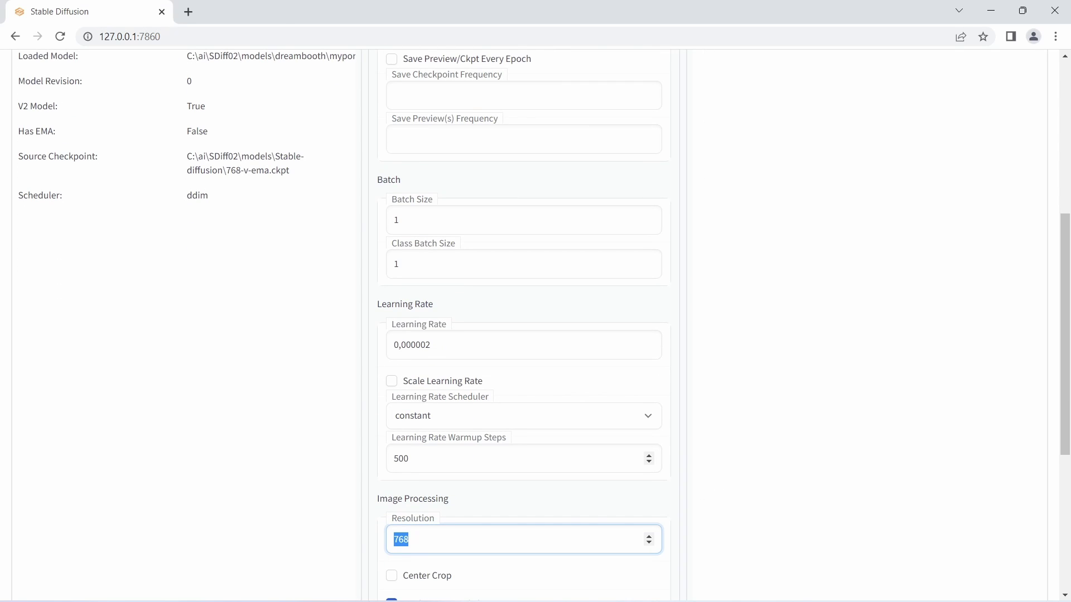
{"action": "type", "text": "512"}
{"action": "left_click", "coordinate": [356, 469]}
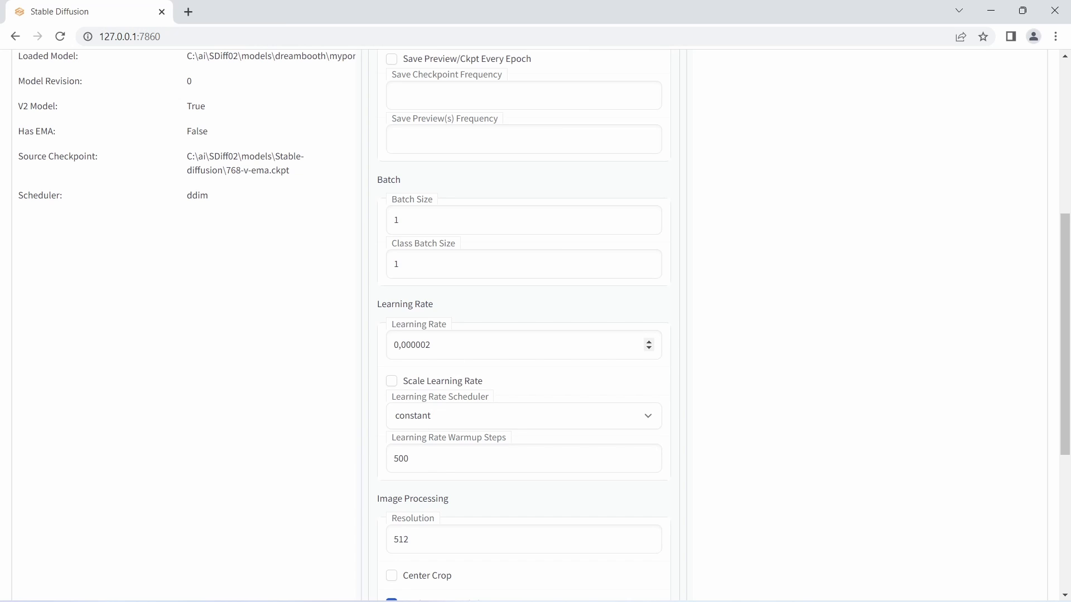
Set the training's learning rate to 0,000001.
{"action": "left_click", "coordinate": [431, 344]}
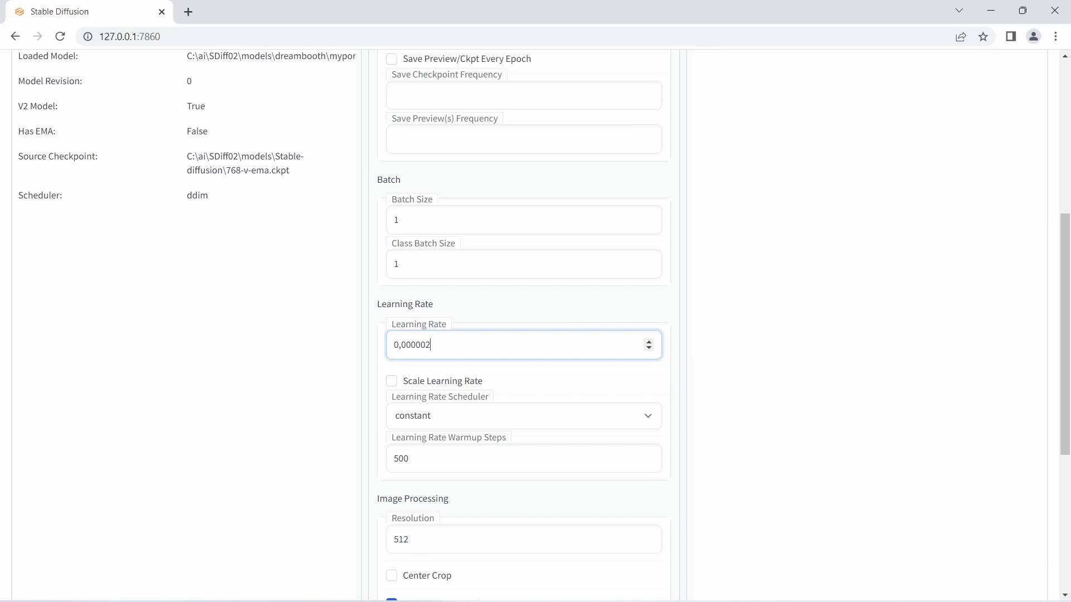
{"action": "key", "text": "BackSpace"}
{"action": "type", "text": "1"}
Enable Use 8bit Adam, set Mixed Precision to fp16 and view the Memory Attention options in the advanced tuning settings.
{"action": "scroll", "coordinate": [304, 445], "scroll_direction": "down", "scroll_amount": 5}
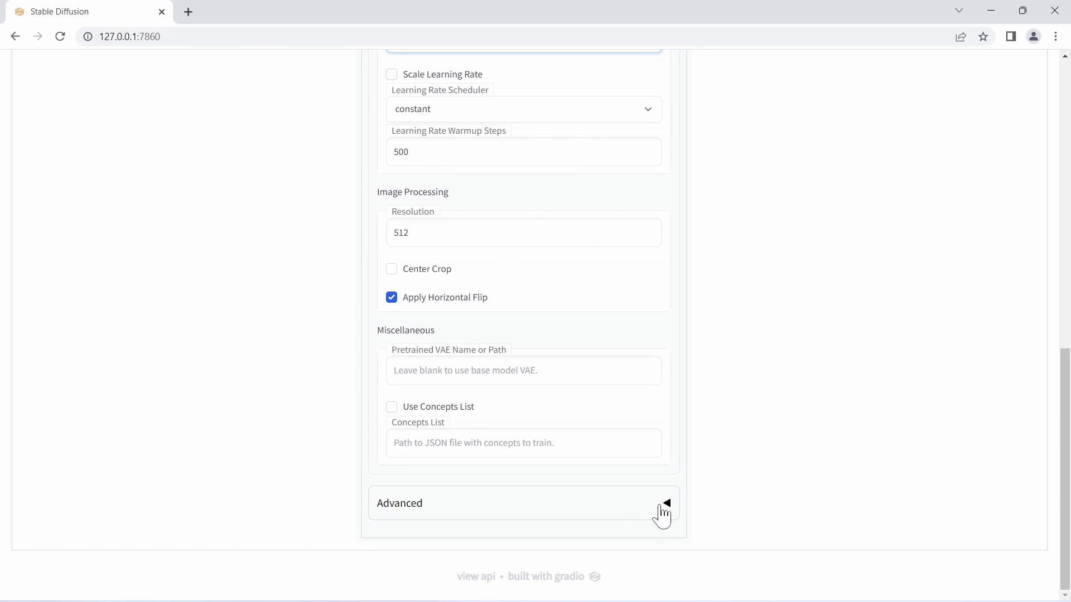
{"action": "left_click", "coordinate": [663, 507]}
{"action": "scroll", "coordinate": [390, 447], "scroll_direction": "down", "scroll_amount": 3}
{"action": "scroll", "coordinate": [304, 402], "scroll_direction": "down", "scroll_amount": 4}
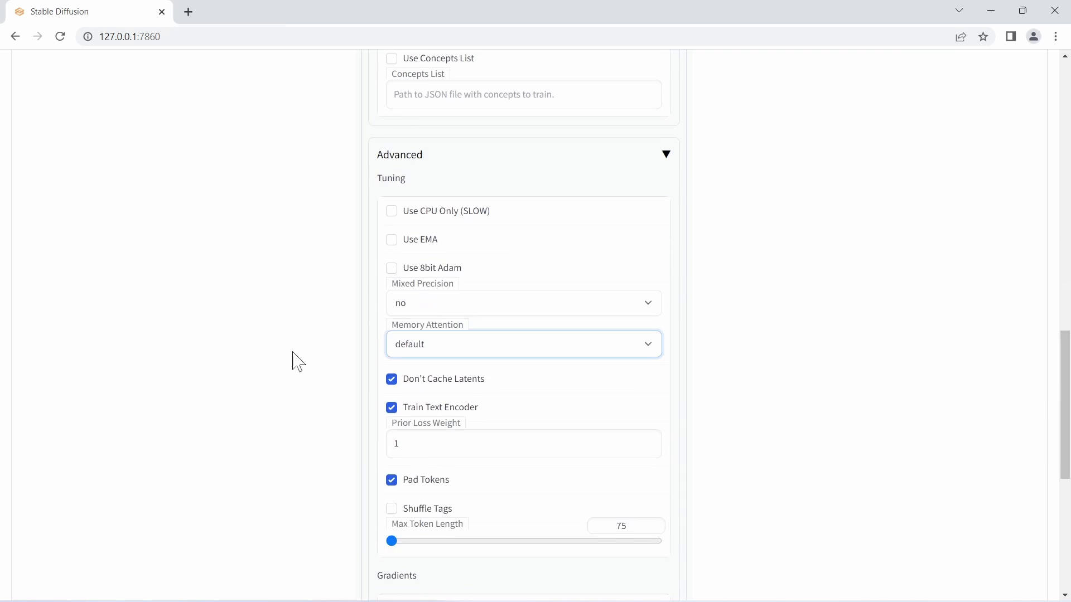
{"action": "left_click", "coordinate": [391, 268]}
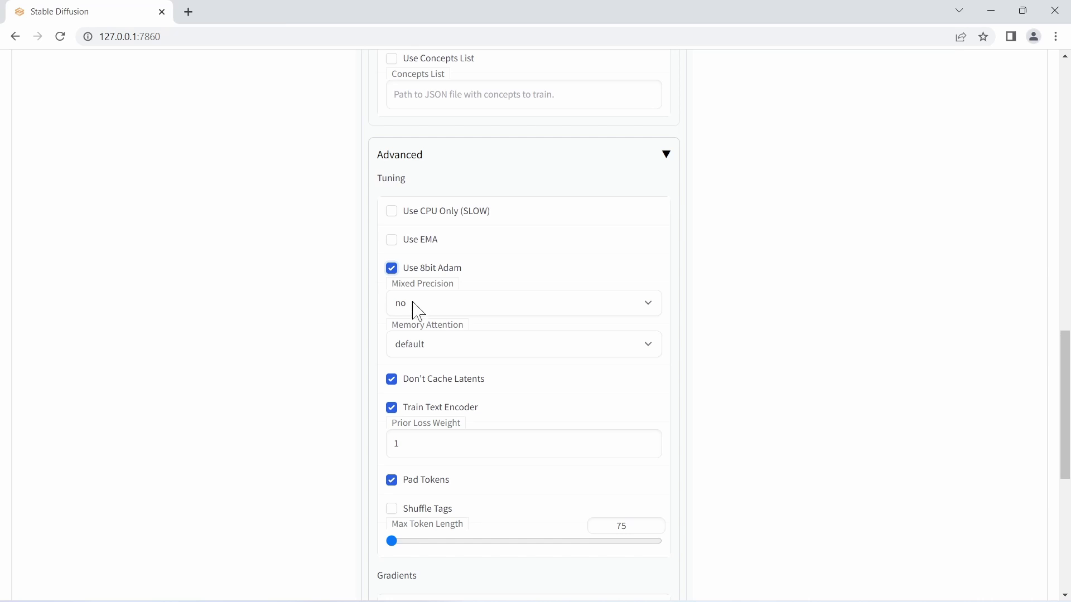
{"action": "left_click", "coordinate": [638, 308]}
{"action": "left_click", "coordinate": [404, 338]}
{"action": "left_click", "coordinate": [578, 349]}
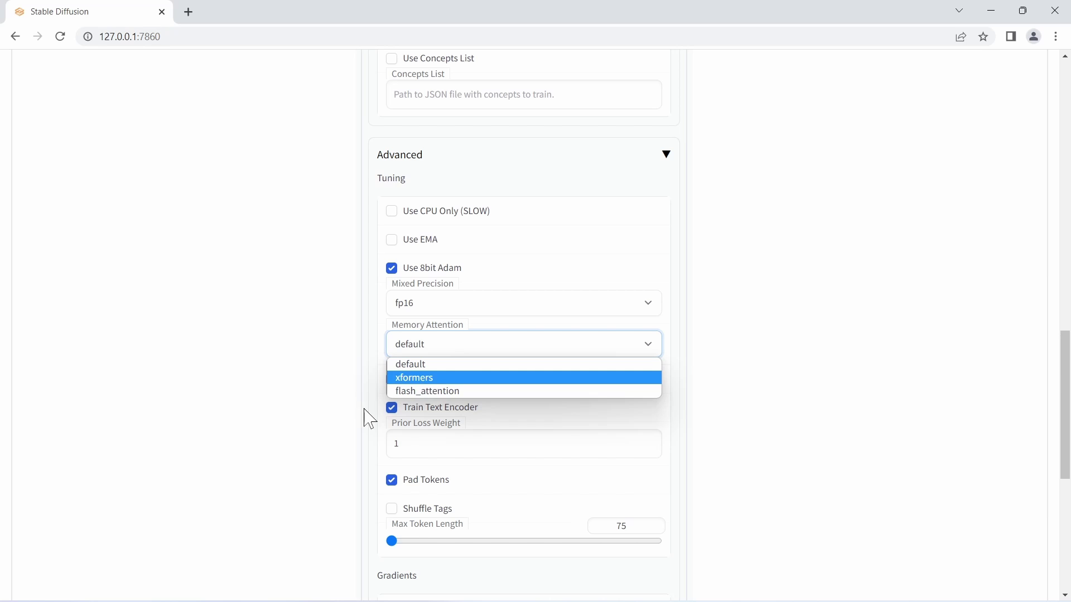
{"action": "left_click", "coordinate": [346, 397]}
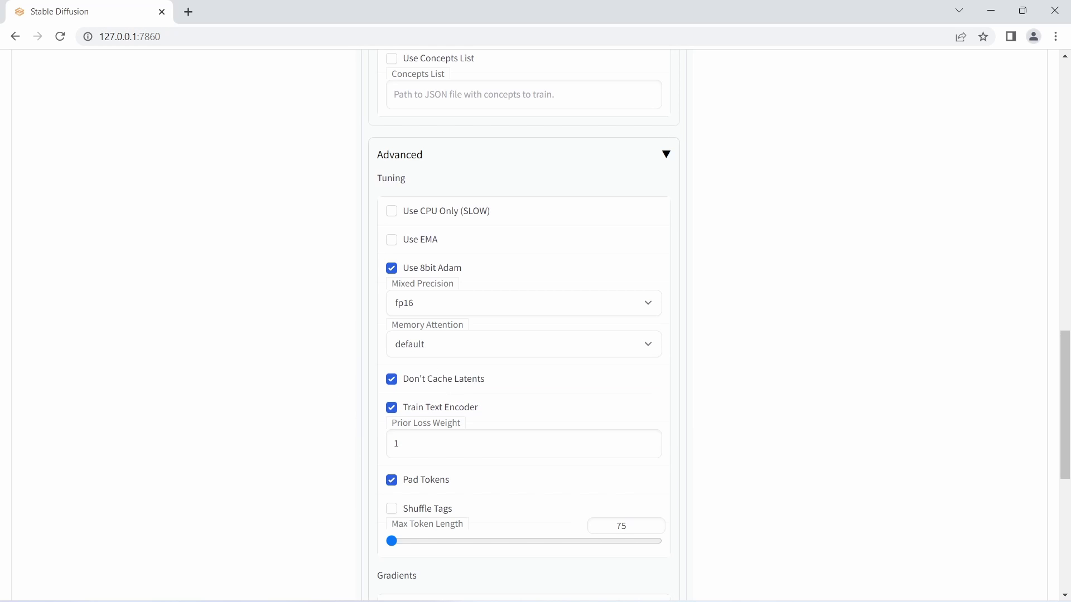
Switch to File Explorer and open webui-user.bat from the SDiff02 folder in Notepad for editing.
{"action": "key", "text": "alt+Tab"}
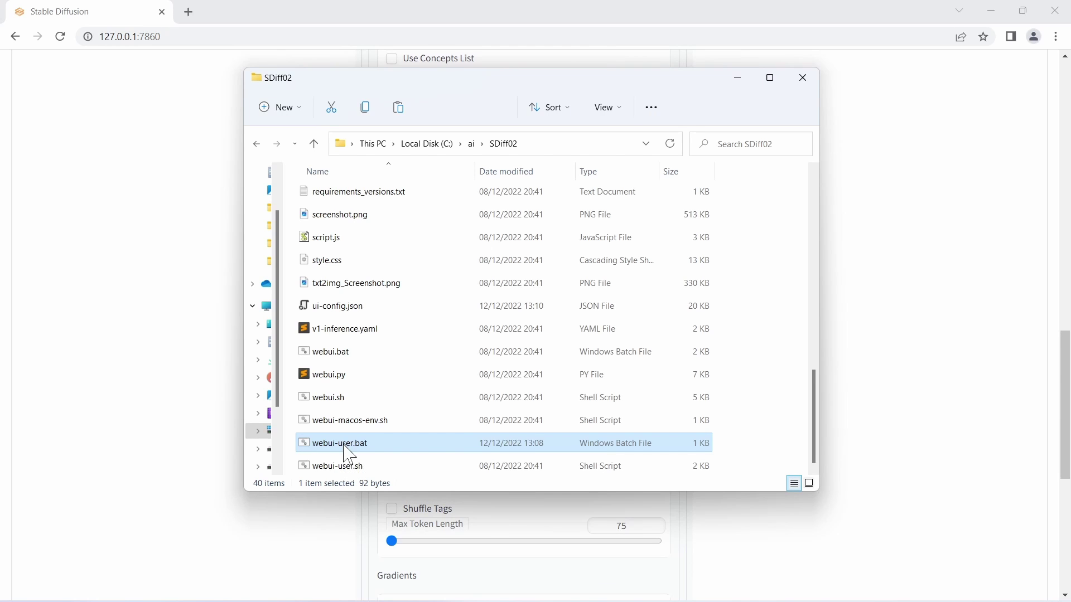
{"action": "right_click", "coordinate": [346, 454]}
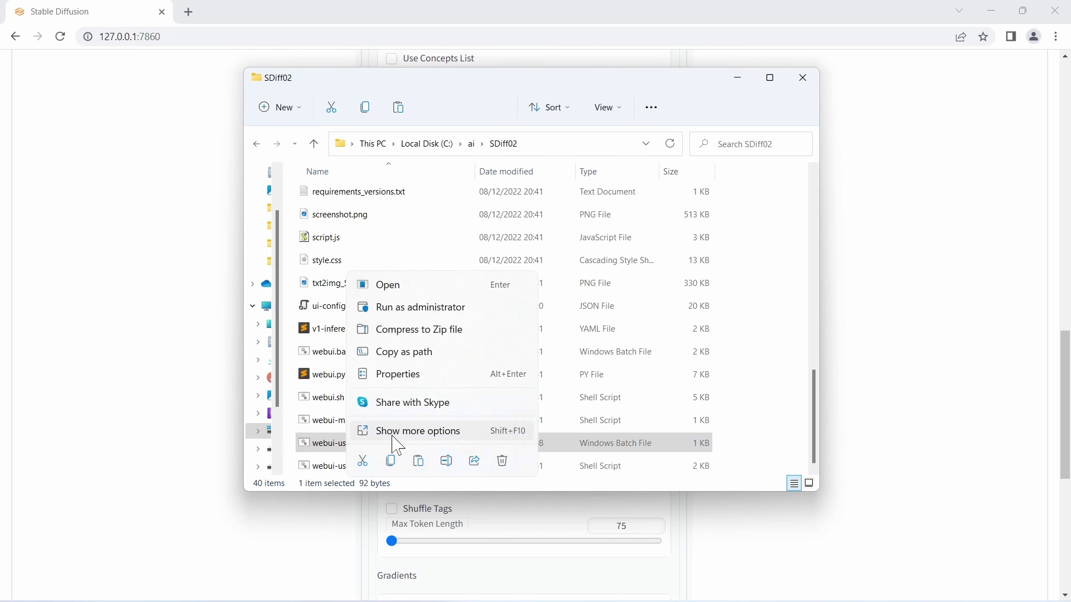
{"action": "left_click", "coordinate": [394, 435]}
{"action": "left_click", "coordinate": [432, 67]}
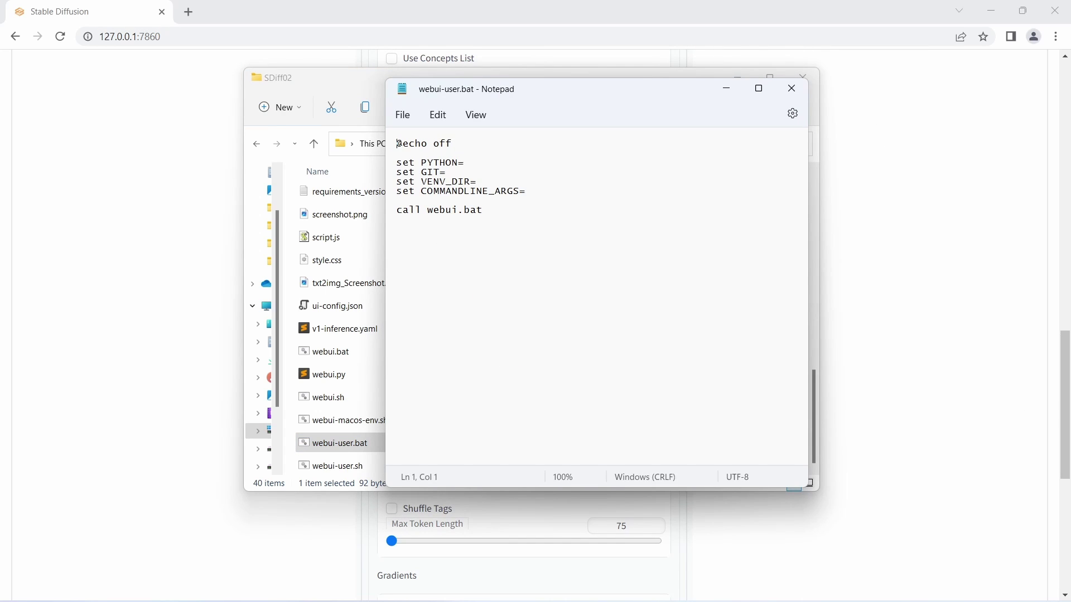
Add --xformers to the COMMANDLINE_ARGS line of webui-user.bat, then save and close the file.
{"action": "key", "text": "Down"}
{"action": "key", "text": "Down"}
{"action": "key", "text": "Down"}
{"action": "key", "text": "Down"}
{"action": "key", "text": "Down"}
{"action": "key", "text": "End"}
{"action": "type", "text": "--xformers"}
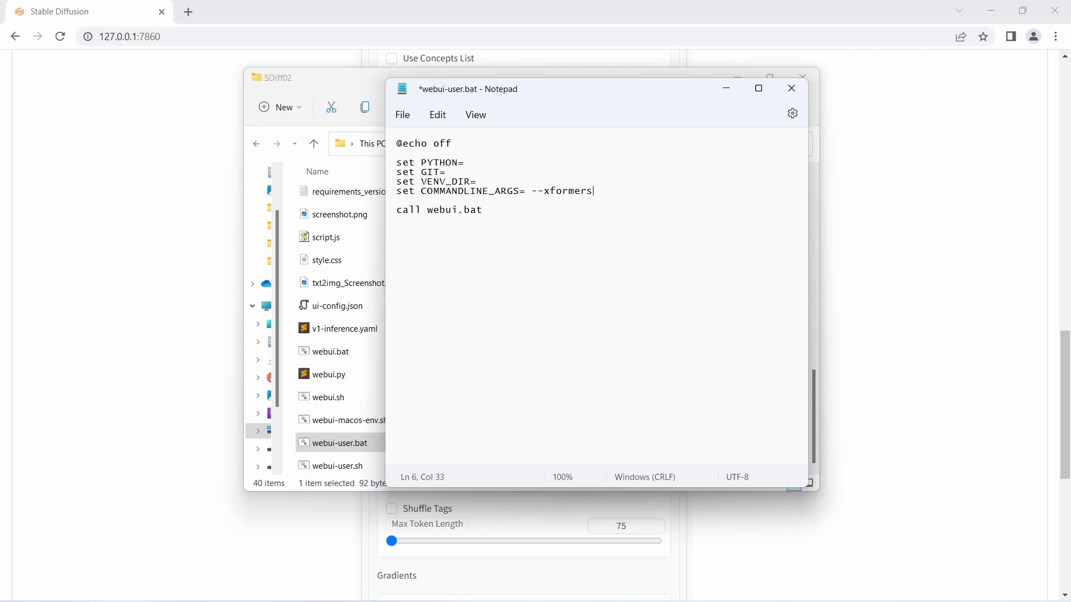
{"action": "key", "text": "ctrl+s"}
{"action": "left_click", "coordinate": [801, 93]}
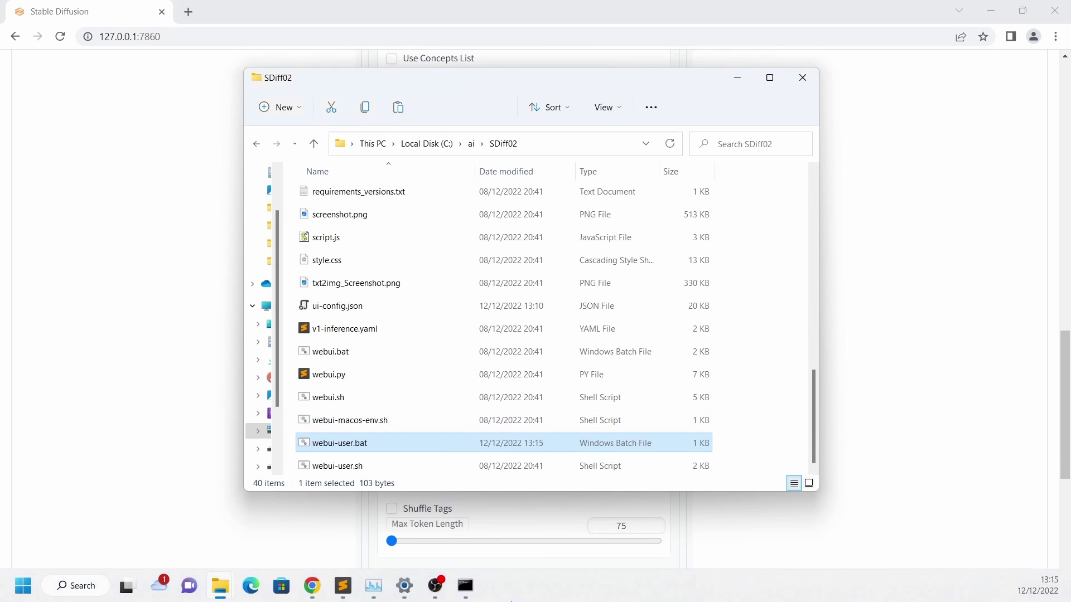
Shut down the running web UI console and relaunch the server from webui-user.bat.
{"action": "mouse_move", "coordinate": [464, 595]}
{"action": "left_click", "coordinate": [468, 533]}
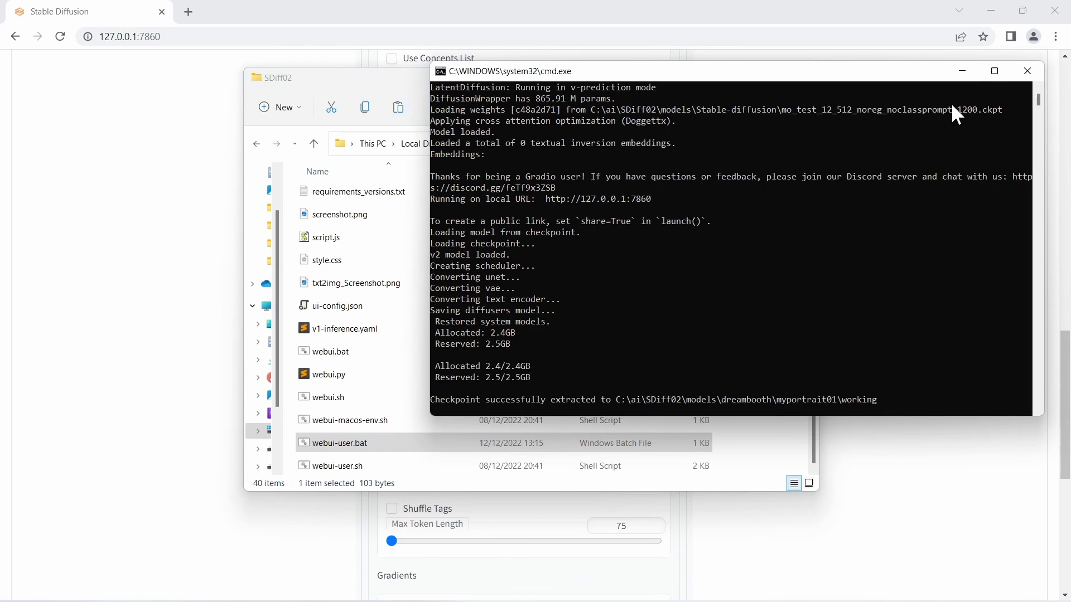
{"action": "left_click", "coordinate": [1027, 71]}
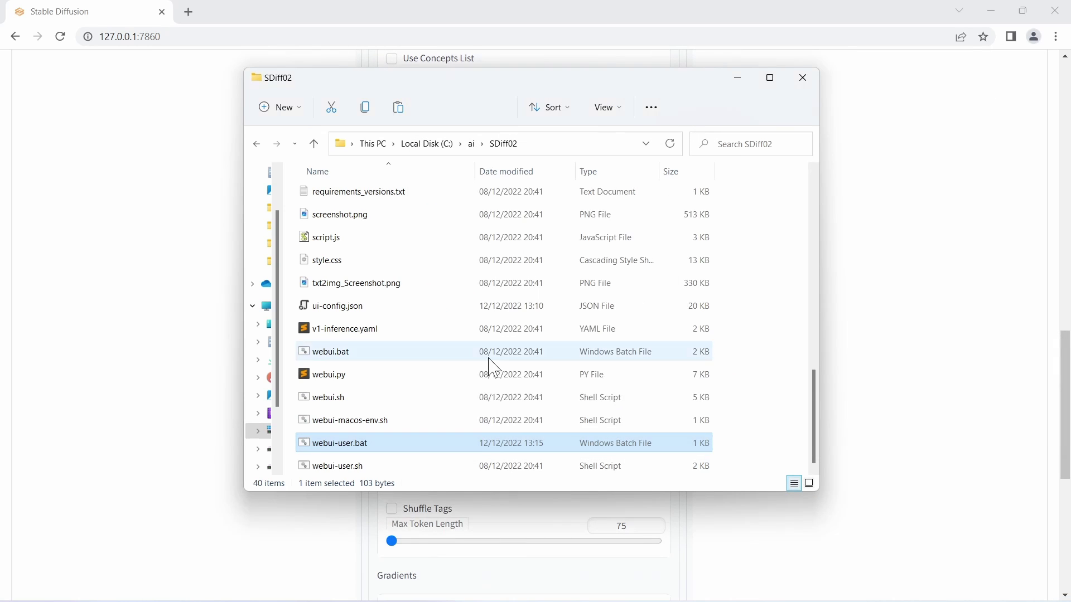
{"action": "double_click", "coordinate": [340, 444]}
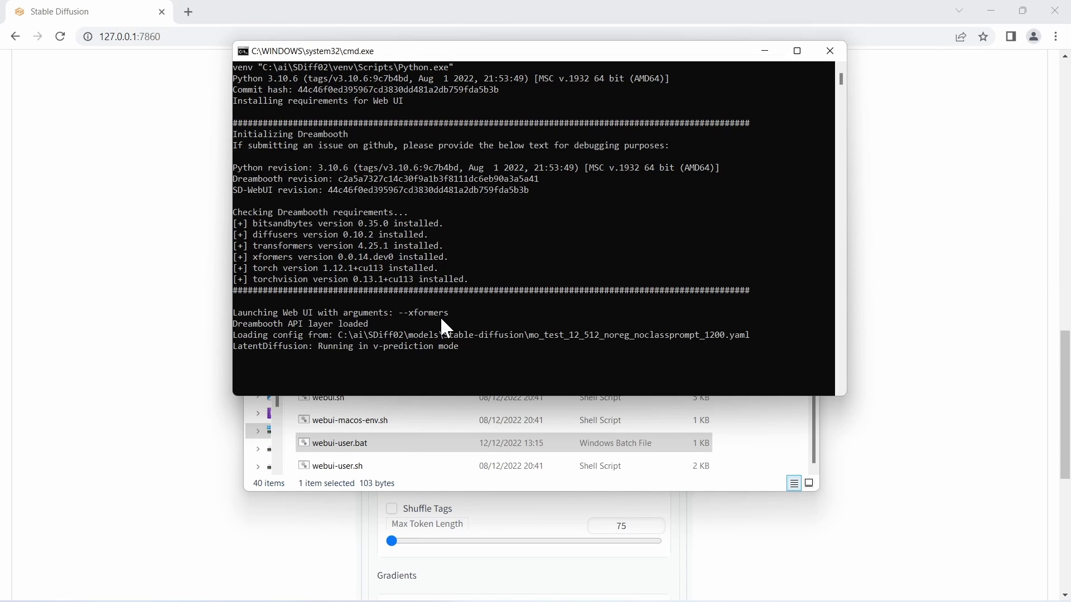
Return to Chrome, reload the Stable Diffusion page and select the myportrait01 model in Dreambooth.
{"action": "left_click", "coordinate": [136, 190]}
{"action": "left_click", "coordinate": [60, 36]}
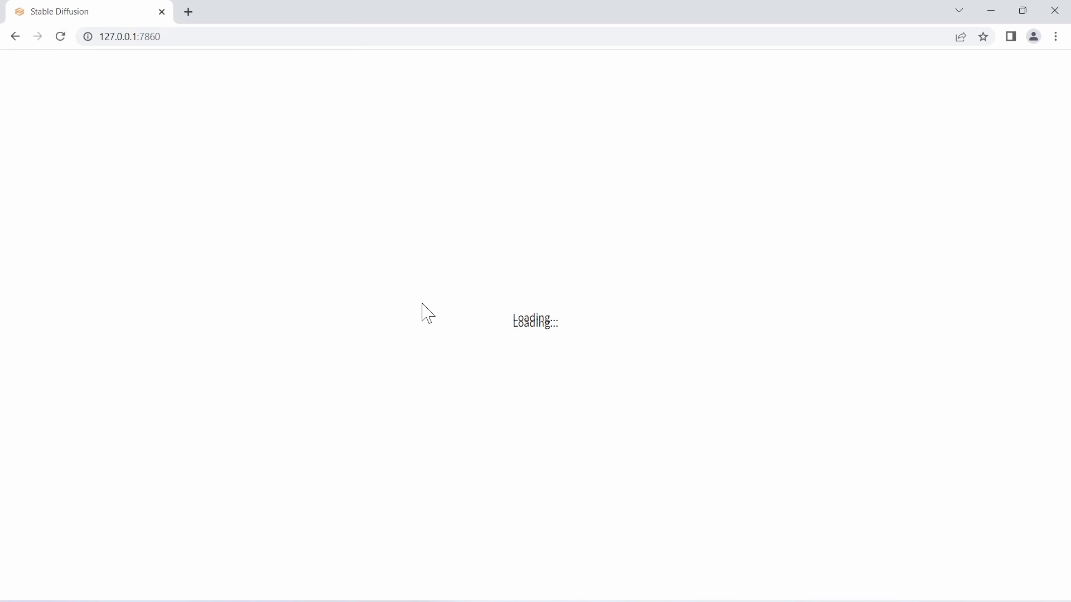
{"action": "left_click", "coordinate": [464, 124]}
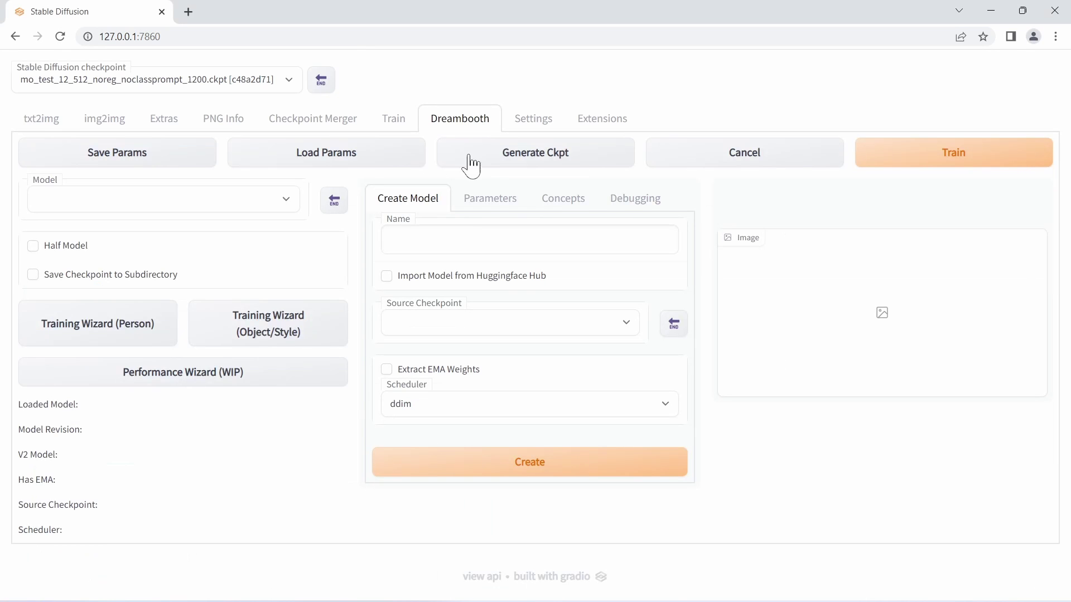
{"action": "left_click", "coordinate": [290, 211]}
{"action": "left_click", "coordinate": [147, 220]}
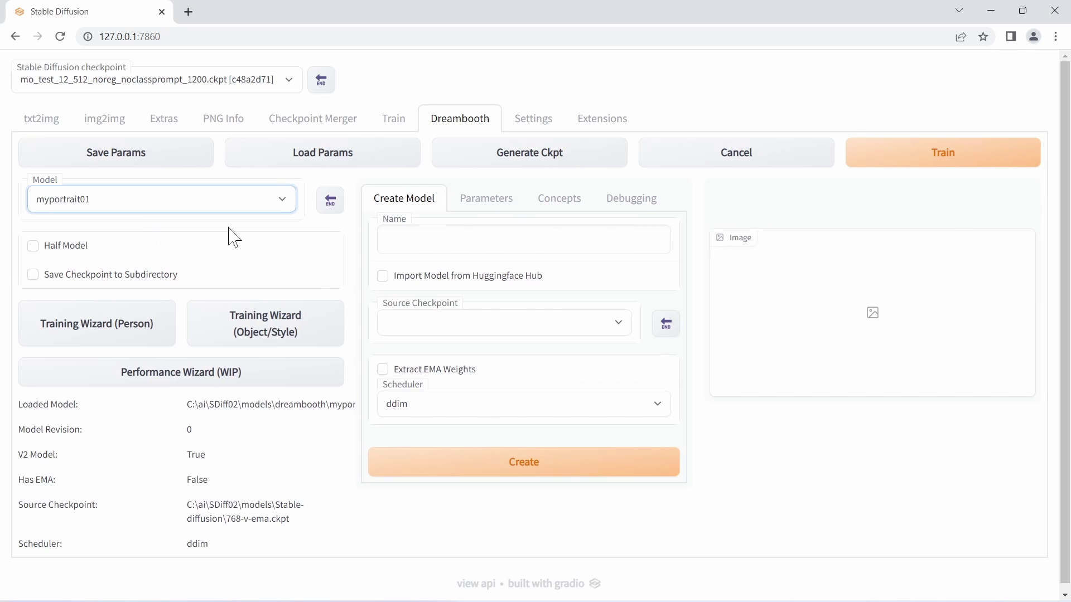
Set both Save Checkpoint Frequency and Save Preview(s) Frequency to 0 in the training parameters.
{"action": "left_click", "coordinate": [486, 202]}
{"action": "double_click", "coordinate": [519, 444]}
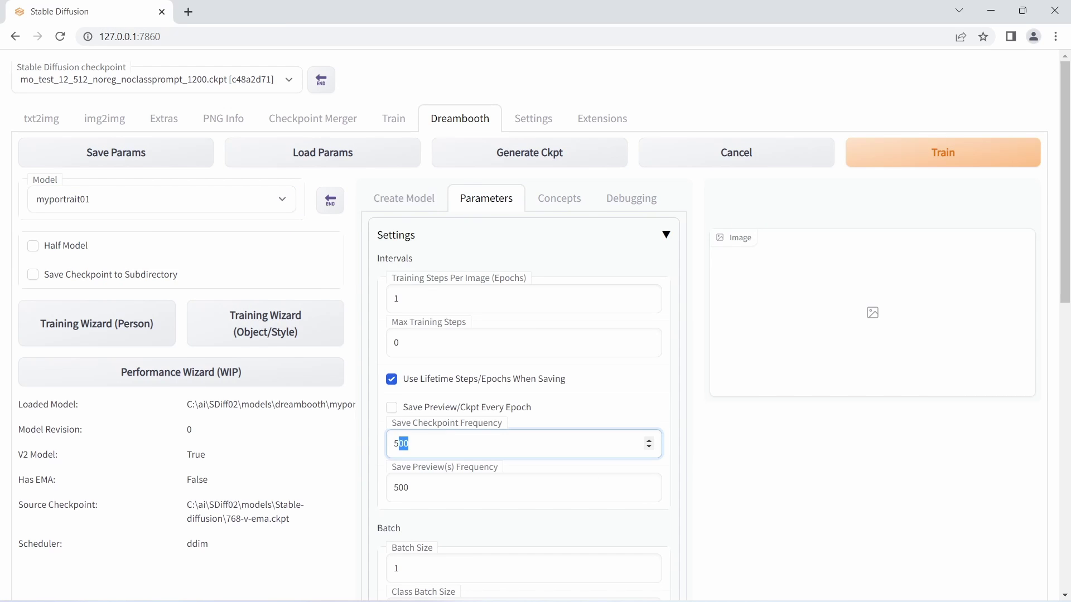
{"action": "key", "text": "BackSpace"}
{"action": "type", "text": "0"}
{"action": "left_click", "coordinate": [449, 467]}
{"action": "double_click", "coordinate": [401, 487]}
{"action": "type", "text": "0"}
Set the training's learning rate to 0,000001 for the reloaded model.
{"action": "scroll", "coordinate": [535, 326], "scroll_direction": "down", "scroll_amount": 6}
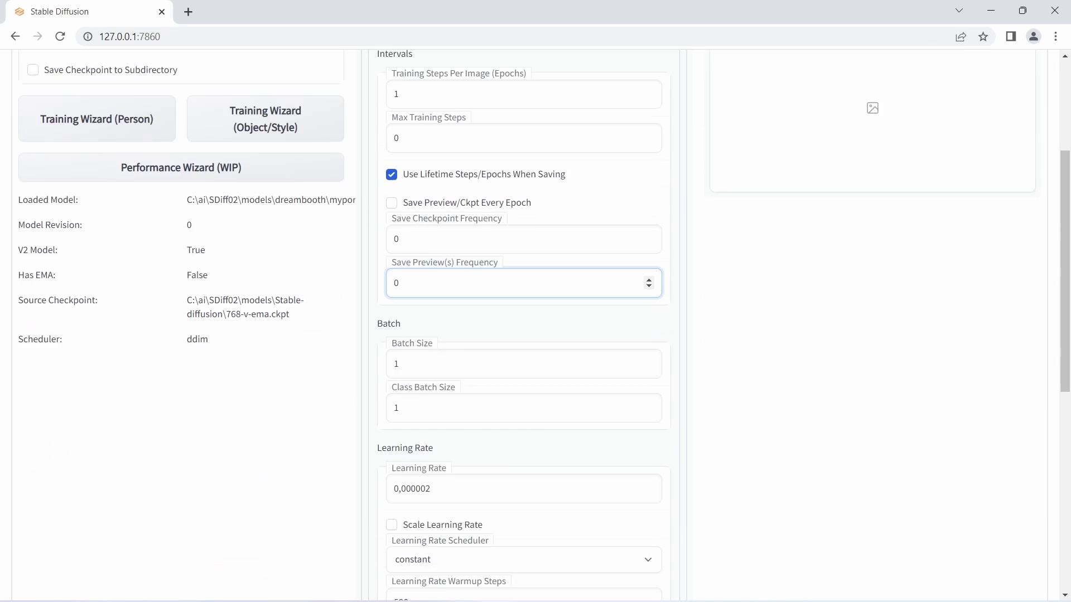
{"action": "left_click", "coordinate": [430, 345]}
{"action": "key", "text": "BackSpace"}
{"action": "type", "text": "1"}
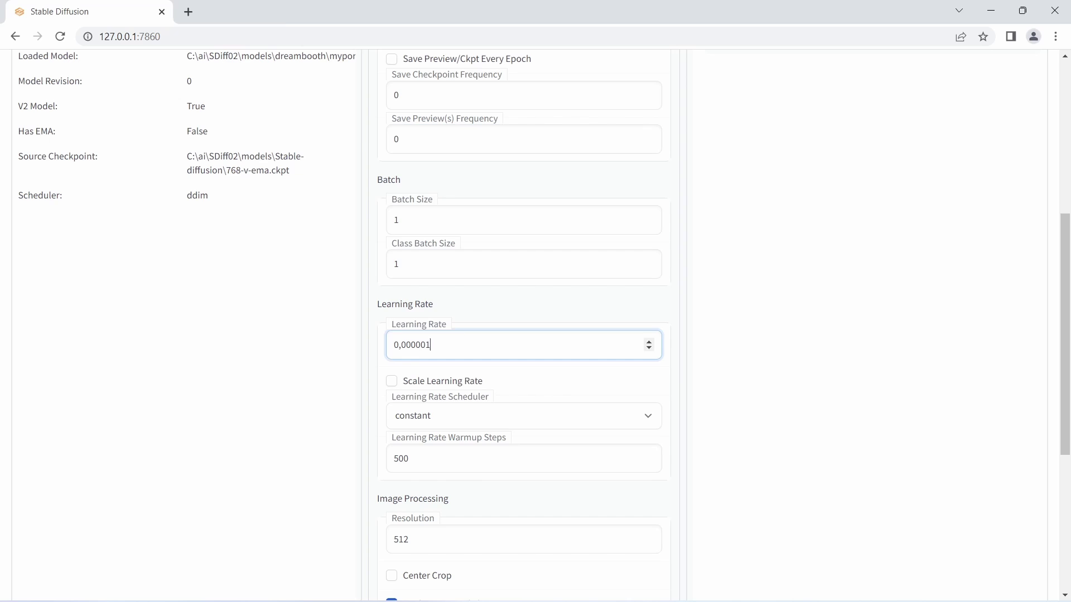
{"action": "left_click", "coordinate": [312, 418]}
In the advanced tuning settings, enable Use 8bit Adam, set Mixed Precision to fp16 and Memory Attention to xformers.
{"action": "scroll", "coordinate": [313, 418], "scroll_direction": "down", "scroll_amount": 3}
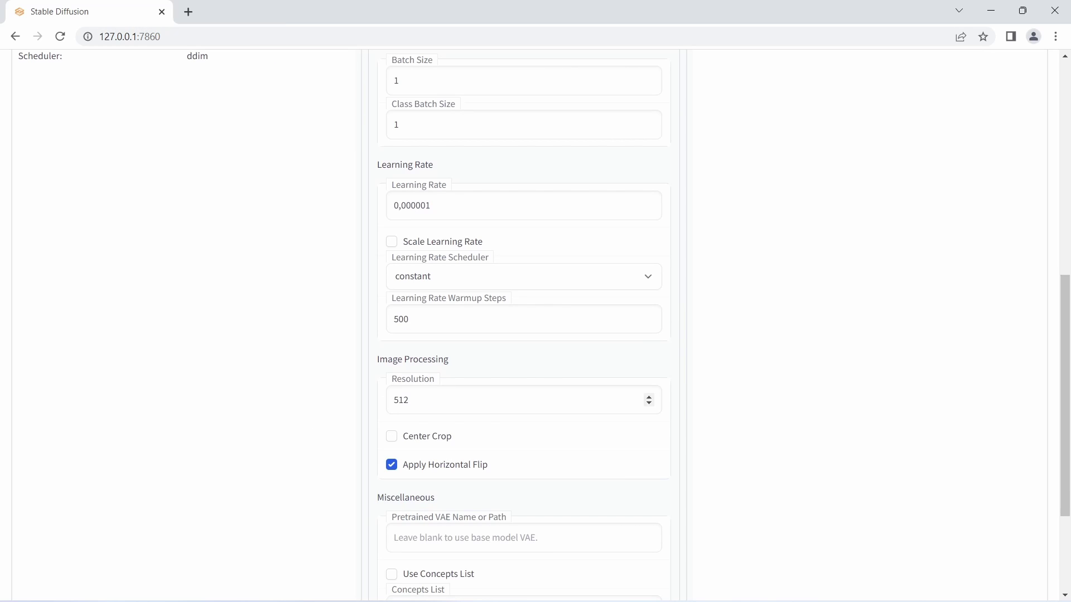
{"action": "scroll", "coordinate": [418, 418], "scroll_direction": "down", "scroll_amount": 4}
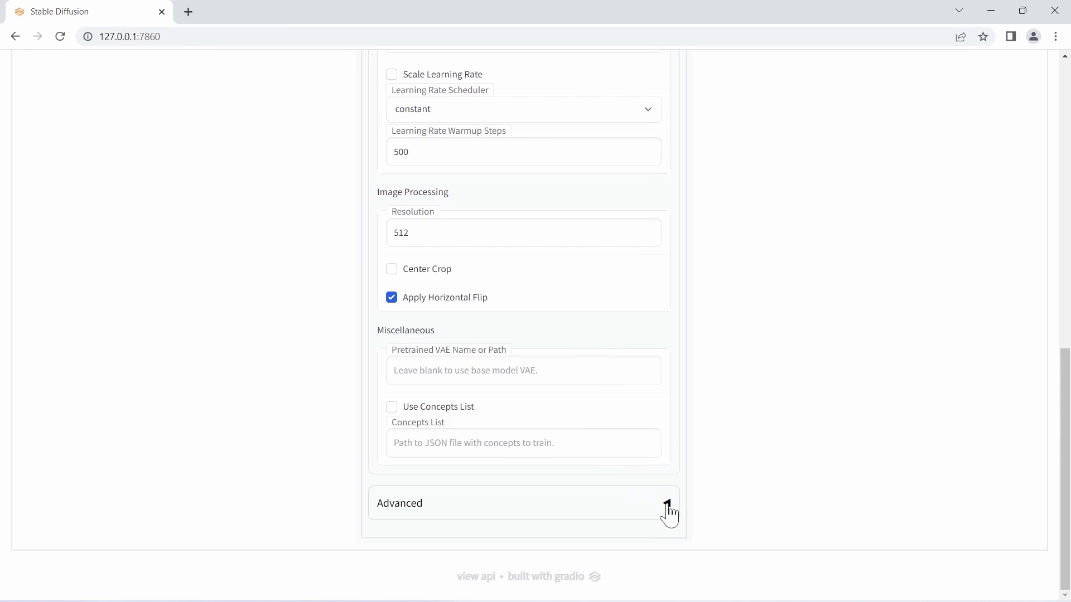
{"action": "left_click", "coordinate": [667, 504]}
{"action": "scroll", "coordinate": [485, 499], "scroll_direction": "down", "scroll_amount": 1}
{"action": "scroll", "coordinate": [485, 499], "scroll_direction": "down", "scroll_amount": 5}
{"action": "left_click", "coordinate": [392, 339]}
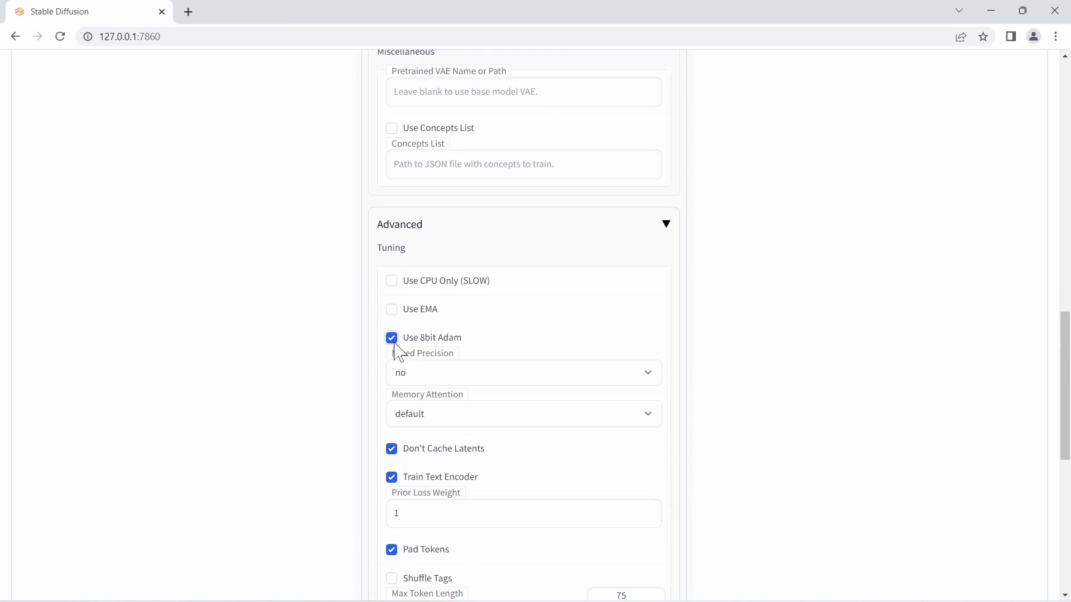
{"action": "left_click", "coordinate": [433, 384]}
{"action": "left_click", "coordinate": [427, 410]}
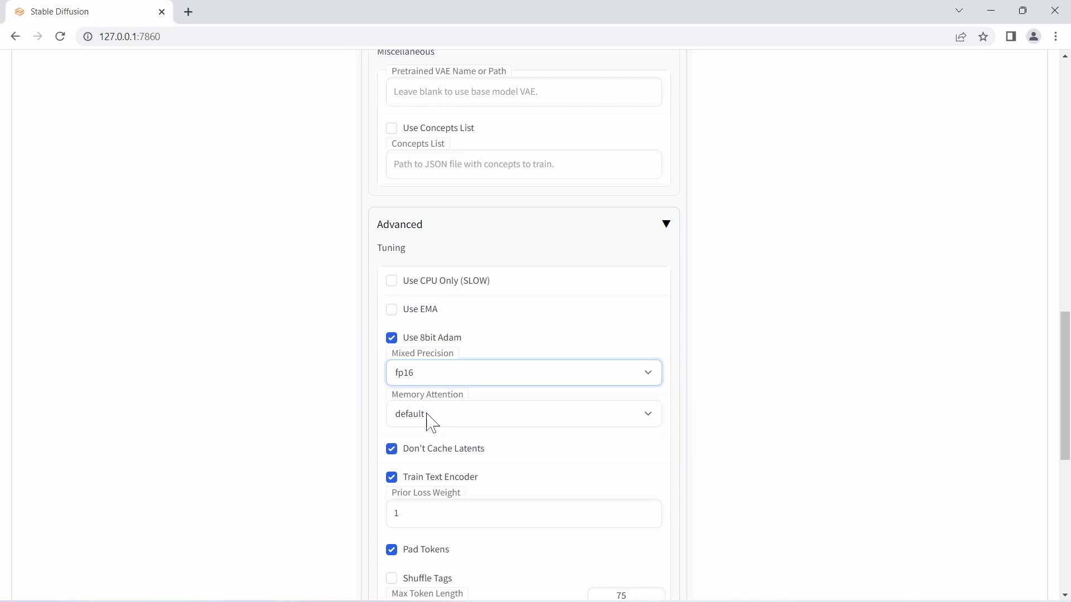
{"action": "left_click", "coordinate": [435, 423]}
{"action": "left_click", "coordinate": [429, 447]}
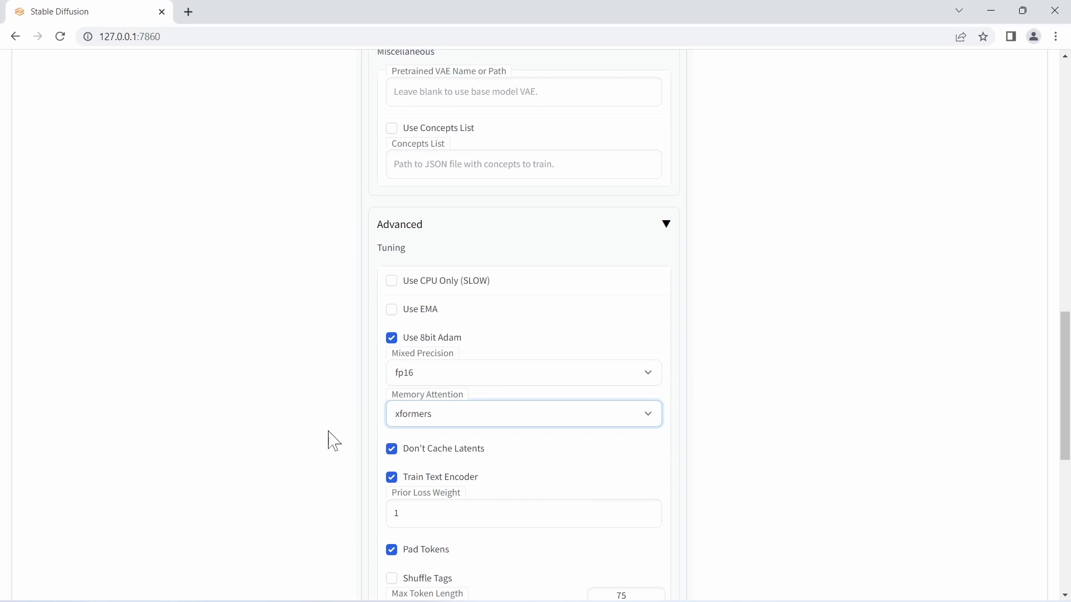
Copy the mo_portraits_04 folder path from File Explorer and enter C:\ai\training_data\mo_portraits_04 as Concept 1's Dataset Directory.
{"action": "scroll", "coordinate": [329, 440], "scroll_direction": "up", "scroll_amount": 15}
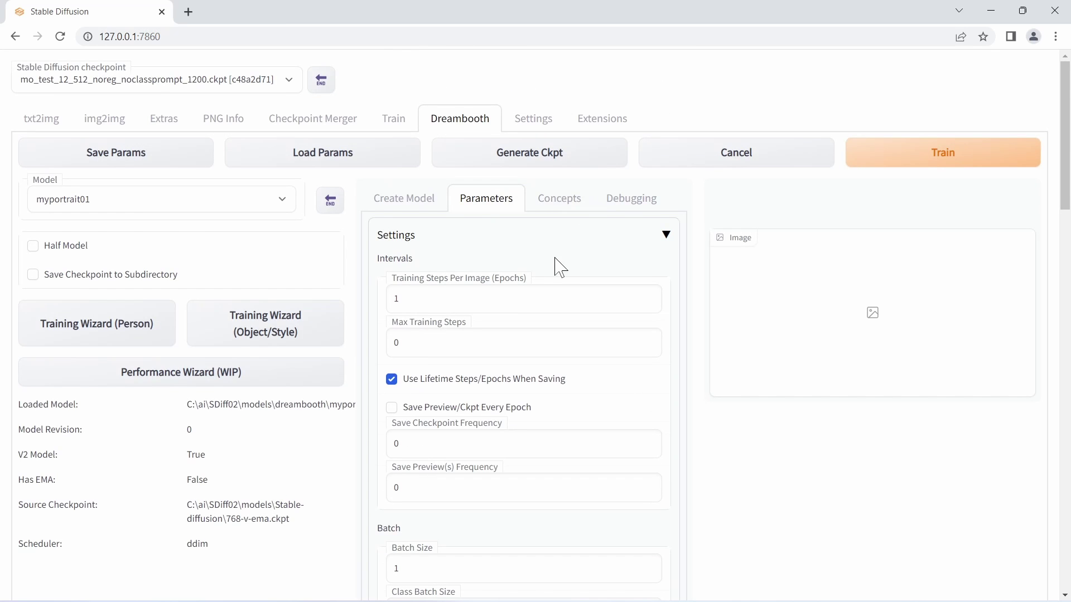
{"action": "left_click", "coordinate": [565, 204]}
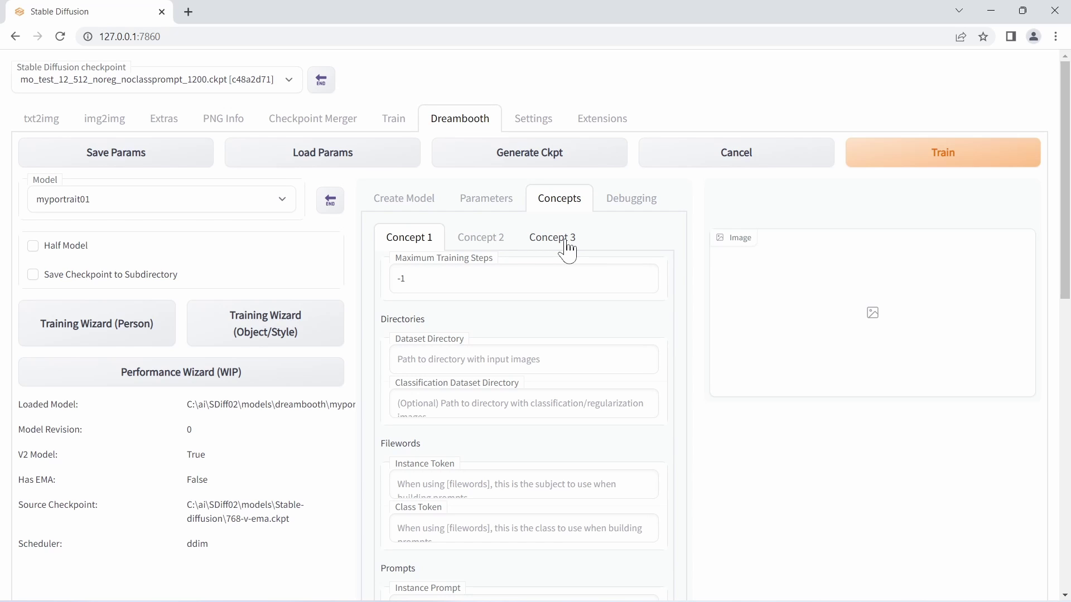
{"action": "left_click", "coordinate": [490, 361]}
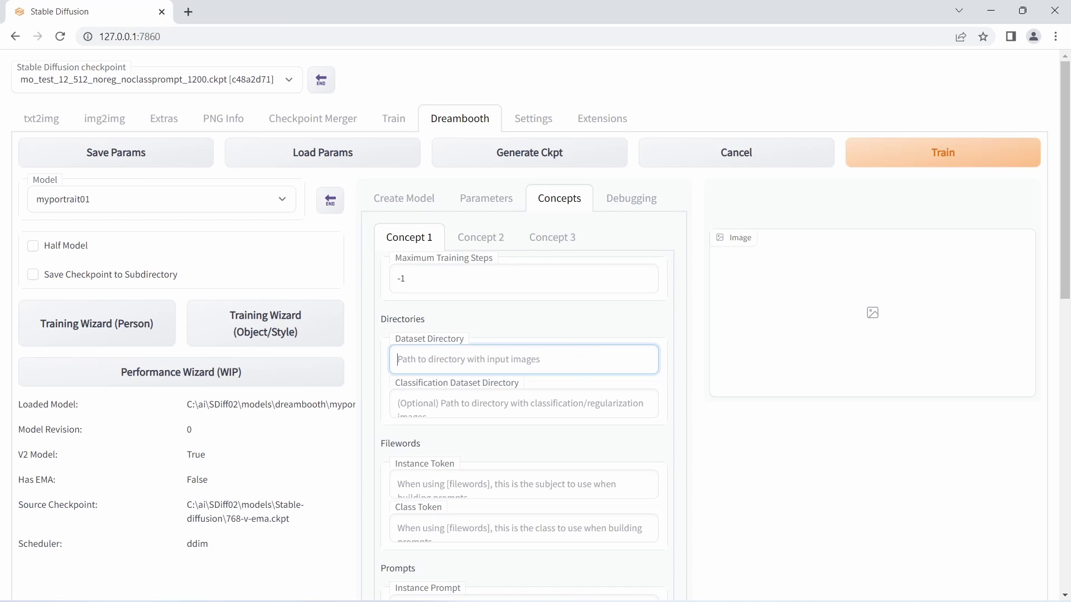
{"action": "key", "text": "alt+Tab"}
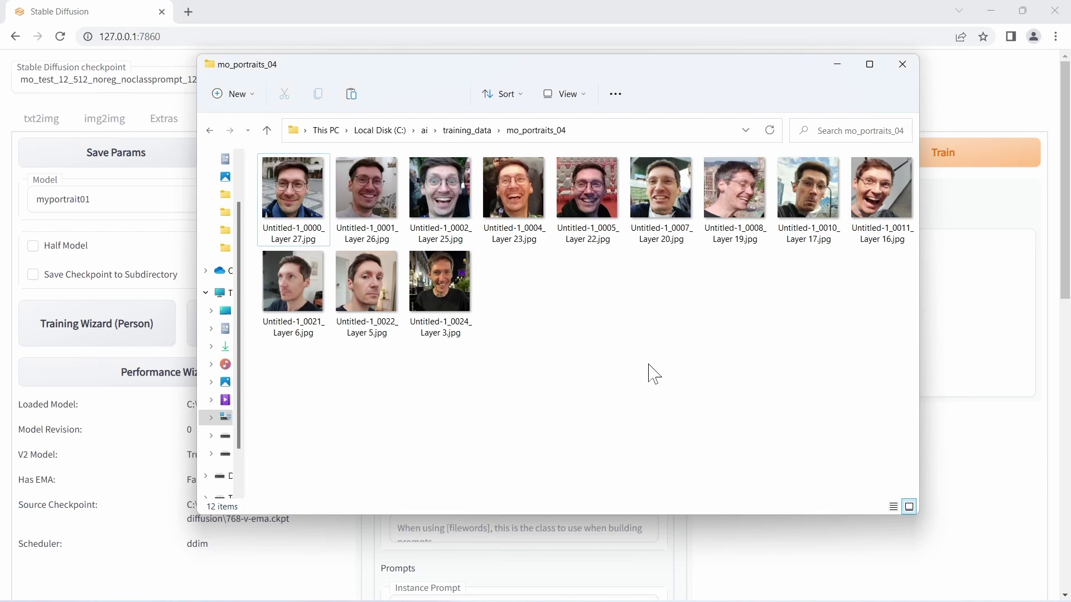
{"action": "left_click", "coordinate": [636, 132]}
{"action": "key", "text": "ctrl+c"}
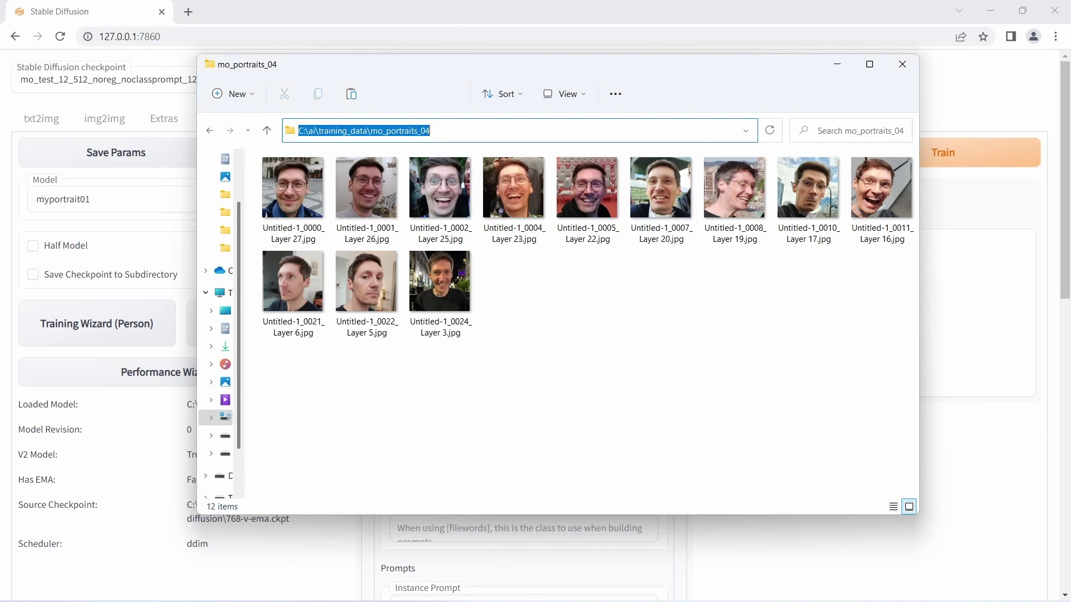
{"action": "left_click", "coordinate": [616, 21]}
{"action": "key", "text": "ctrl+v"}
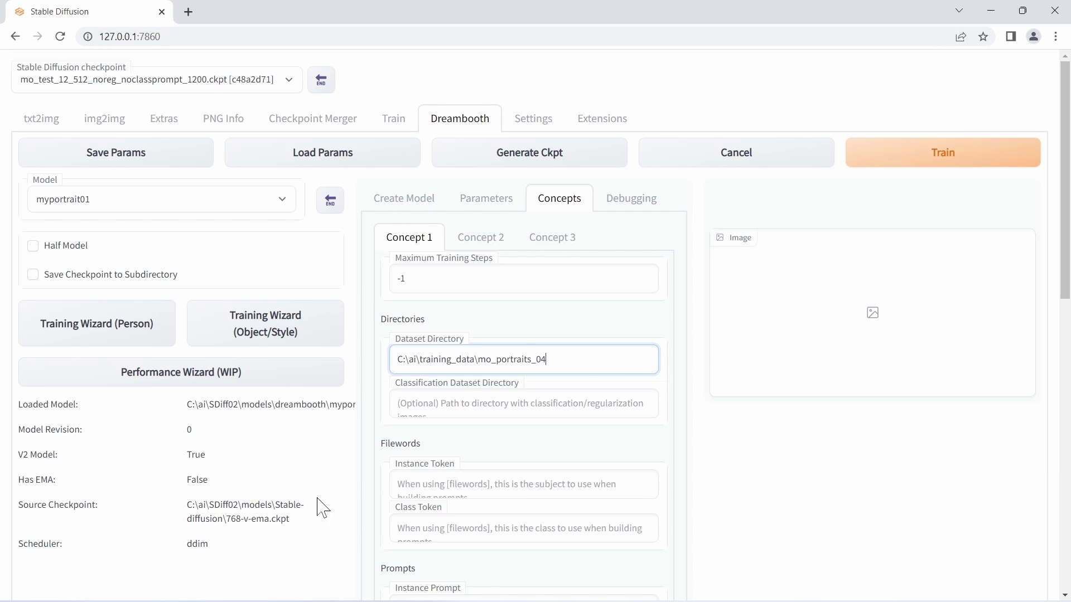
Copy the man_portrait JPEG folder path from File Explorer and enter C:\ai\priors\man_portrait\JPEG as Concept 1's Classification Dataset Directory.
{"action": "left_click", "coordinate": [310, 595]}
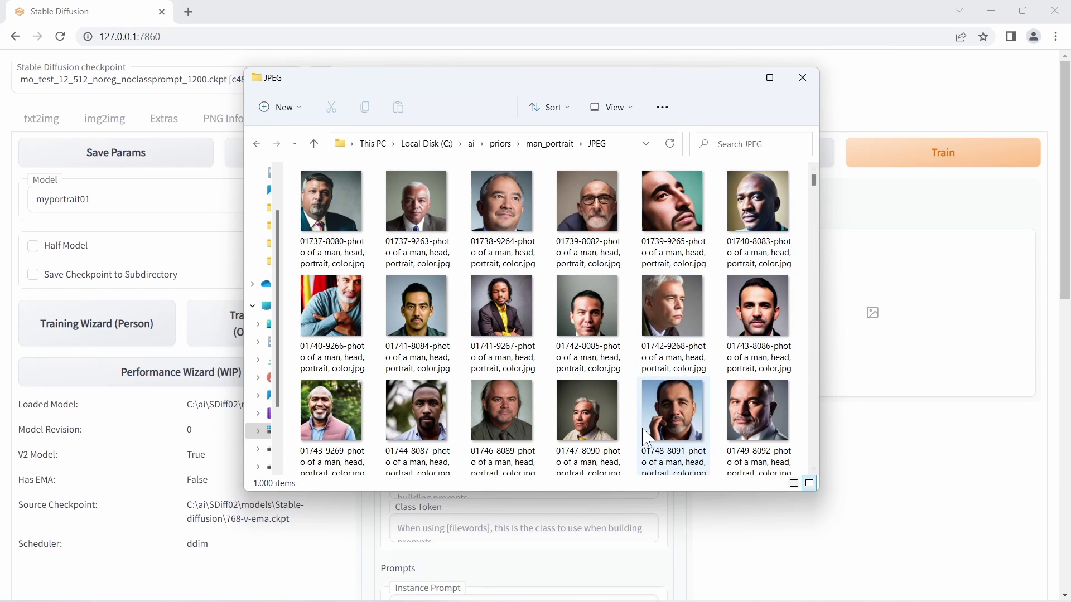
{"action": "scroll", "coordinate": [690, 385], "scroll_direction": "down", "scroll_amount": 1}
{"action": "scroll", "coordinate": [690, 378], "scroll_direction": "down", "scroll_amount": 3}
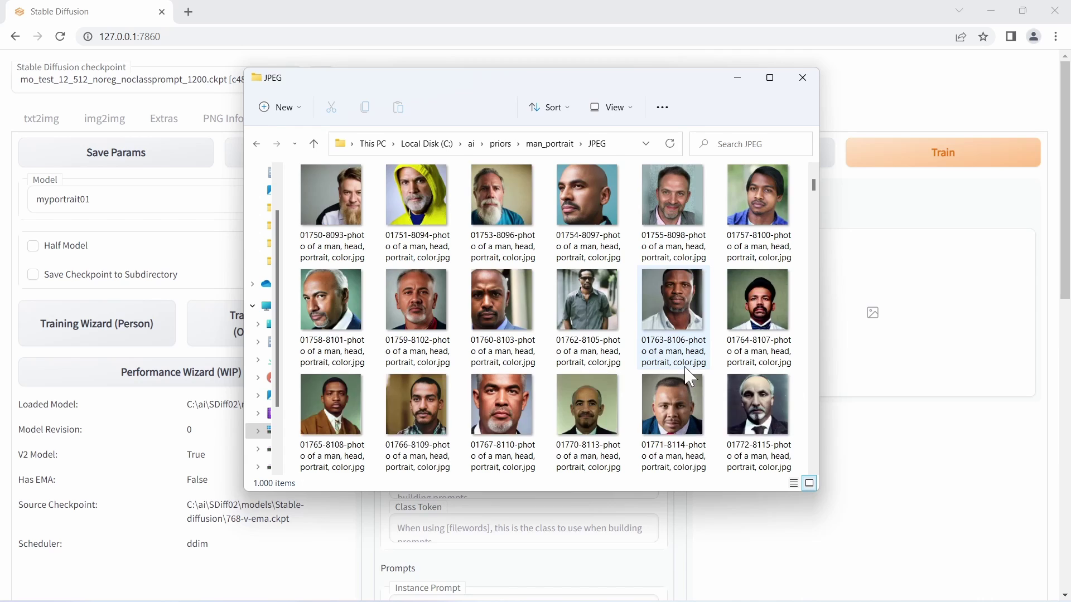
{"action": "left_click", "coordinate": [617, 146]}
{"action": "key", "text": "ctrl+c"}
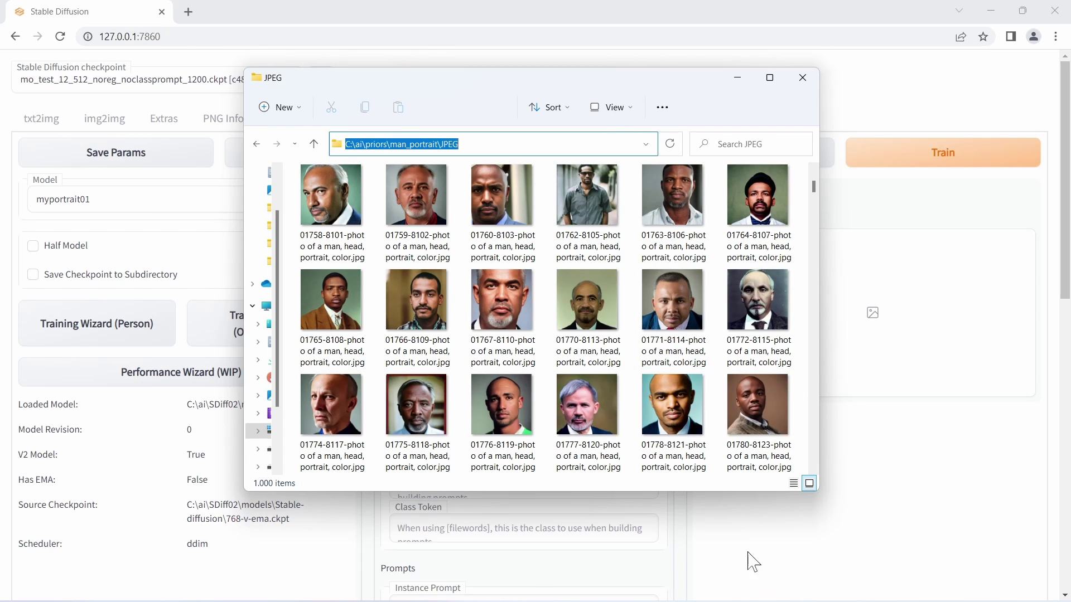
{"action": "left_click", "coordinate": [679, 549]}
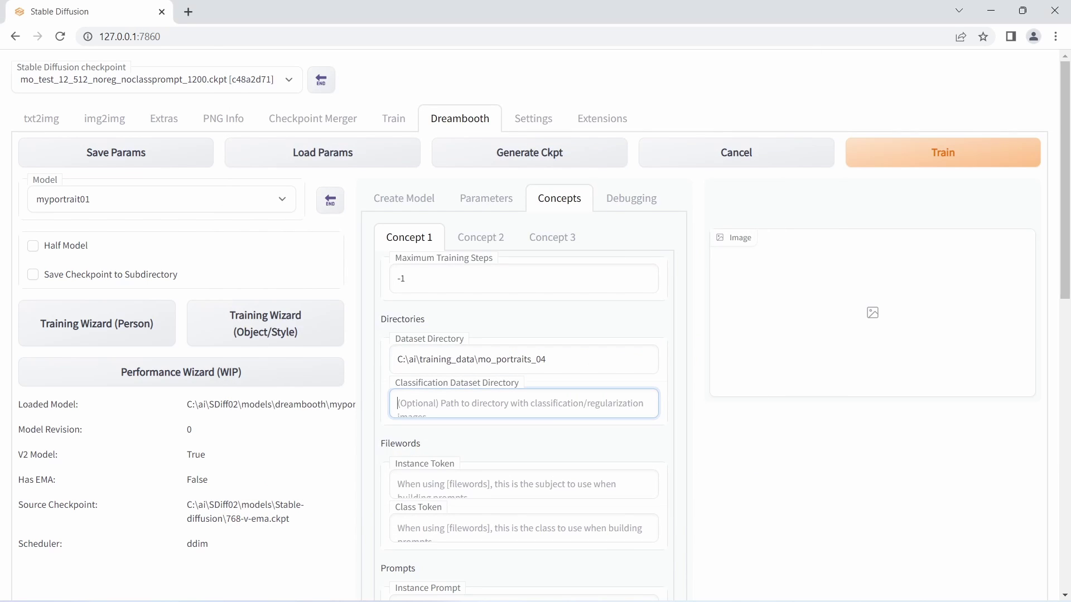
{"action": "key", "text": "ctrl+v"}
Set Concept 1's instance prompt to "zkz" and its class prompt to "photo of a man".
{"action": "scroll", "coordinate": [696, 480], "scroll_direction": "down", "scroll_amount": 2}
{"action": "left_click", "coordinate": [441, 449]}
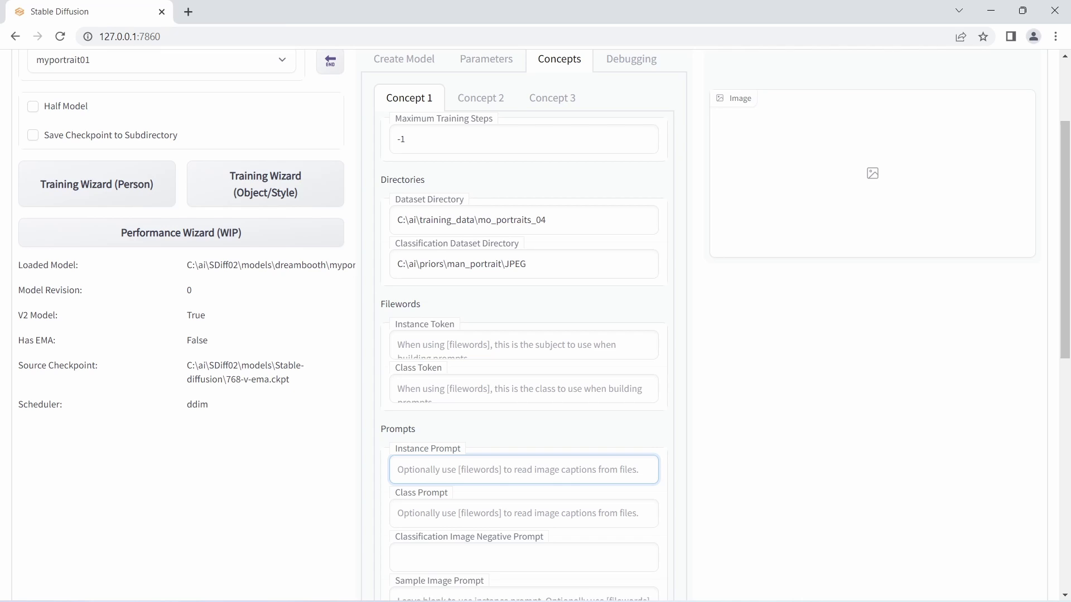
{"action": "type", "text": "zkz"}
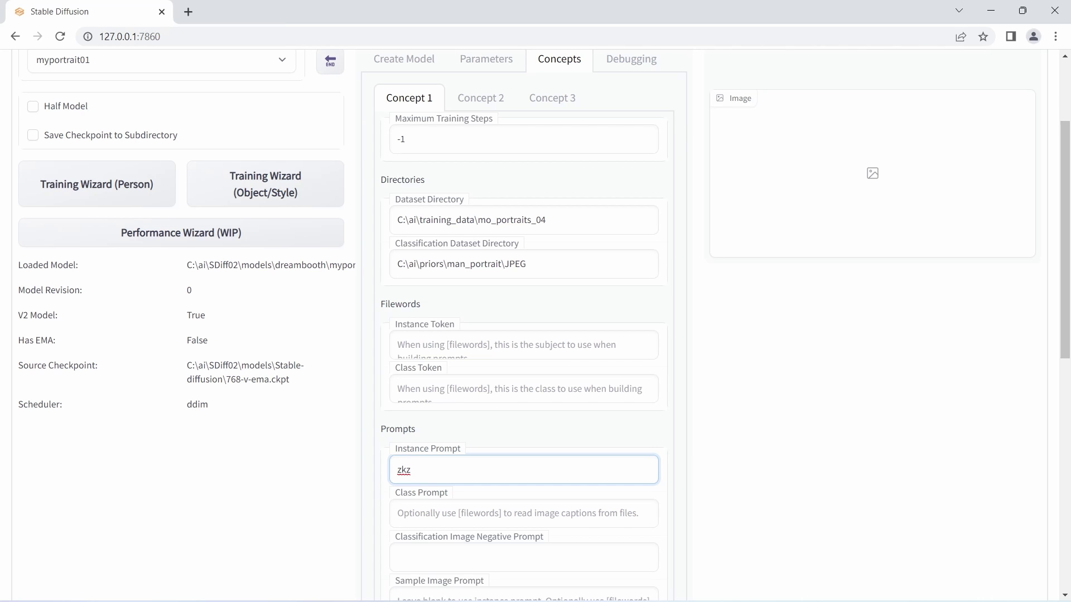
{"action": "scroll", "coordinate": [535, 324], "scroll_direction": "down", "scroll_amount": 1}
{"action": "left_click", "coordinate": [502, 444]}
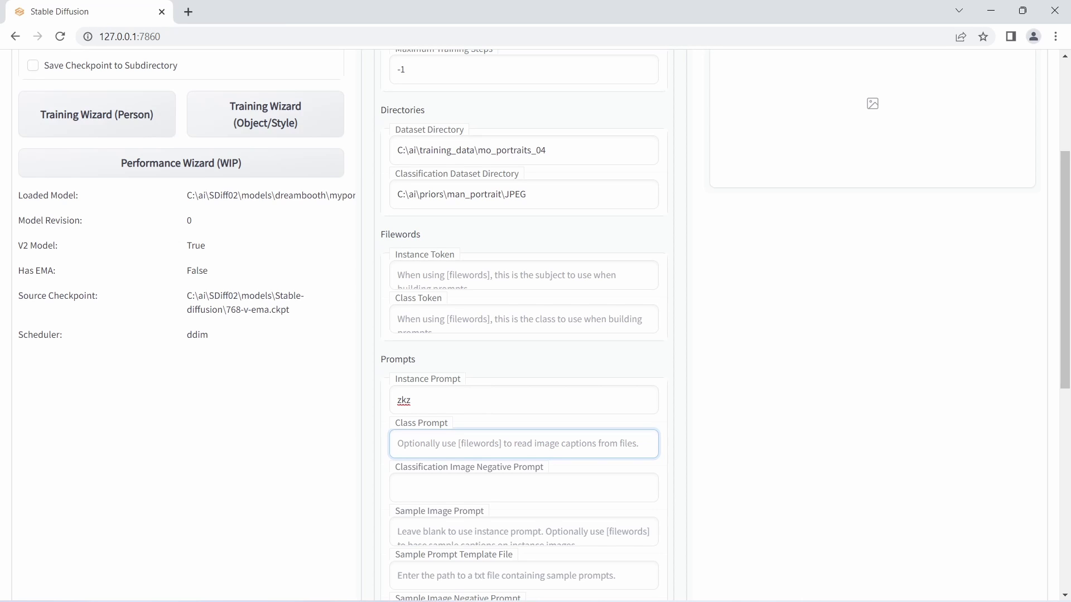
{"action": "type", "text": "photo of a man"}
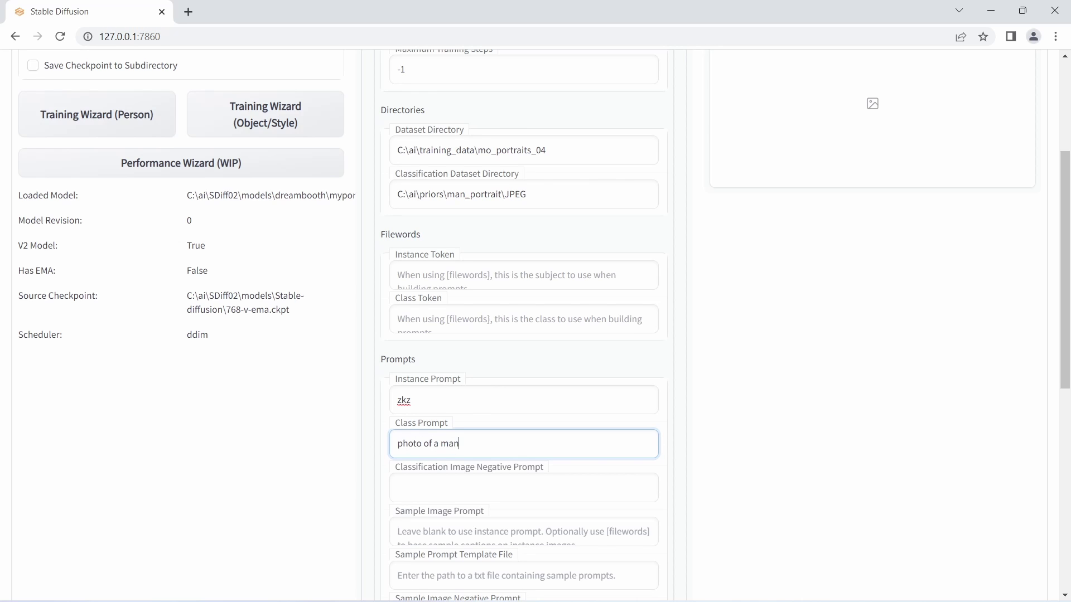
Review Concept 1's image generation settings, including Total Number of Class/Reg Images, along with its directories and prompts.
{"action": "scroll", "coordinate": [370, 466], "scroll_direction": "down", "scroll_amount": 7}
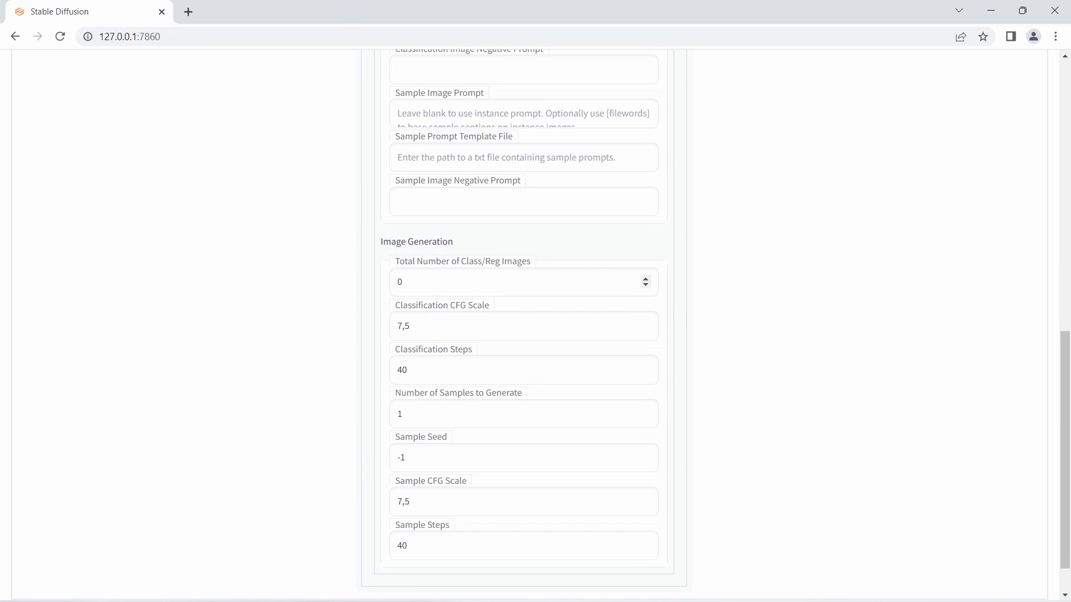
{"action": "left_click", "coordinate": [400, 281]}
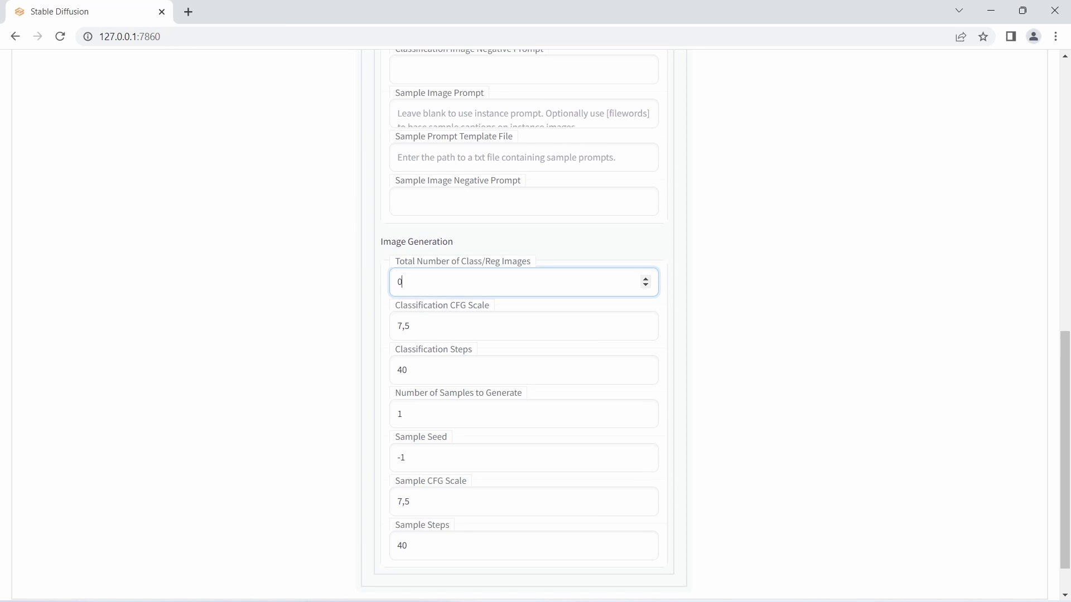
{"action": "scroll", "coordinate": [524, 323], "scroll_direction": "up", "scroll_amount": 7}
{"action": "scroll", "coordinate": [502, 276], "scroll_direction": "down", "scroll_amount": 3}
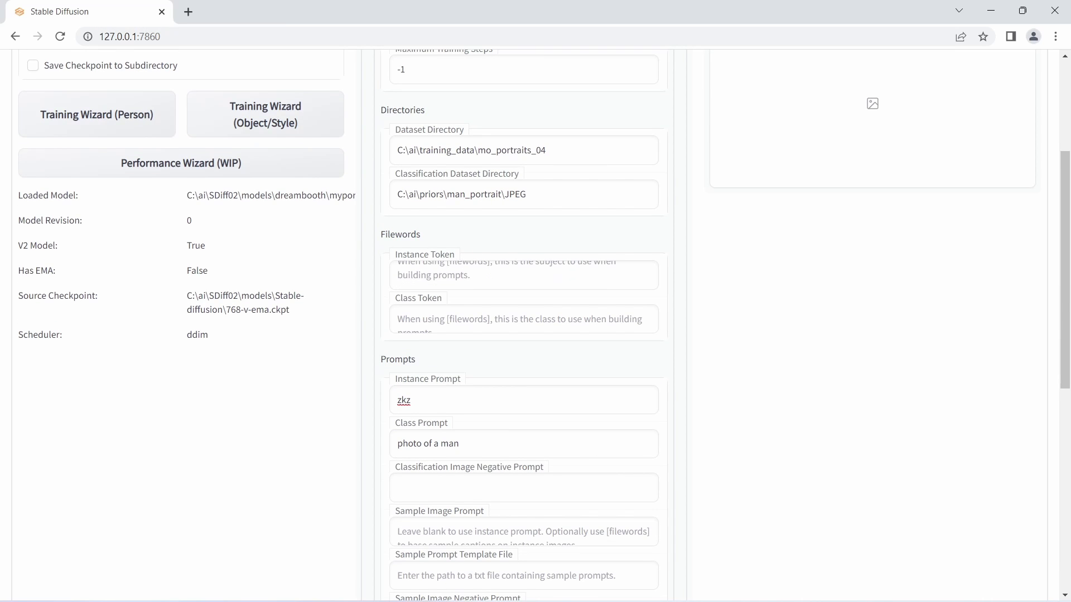
{"action": "scroll", "coordinate": [471, 318], "scroll_direction": "down", "scroll_amount": 4}
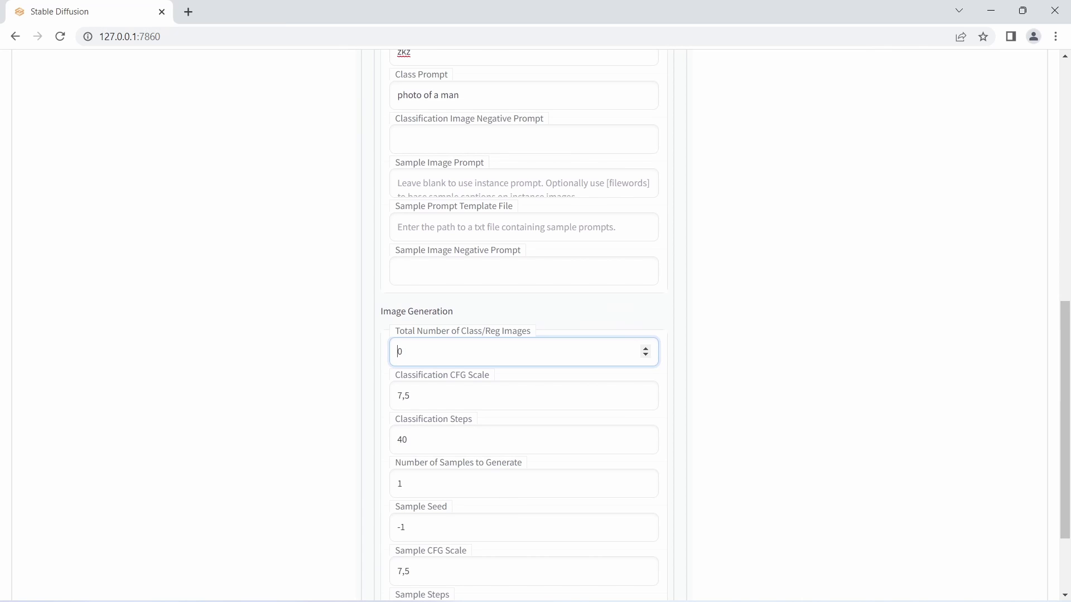
{"action": "scroll", "coordinate": [799, 382], "scroll_direction": "up", "scroll_amount": 10}
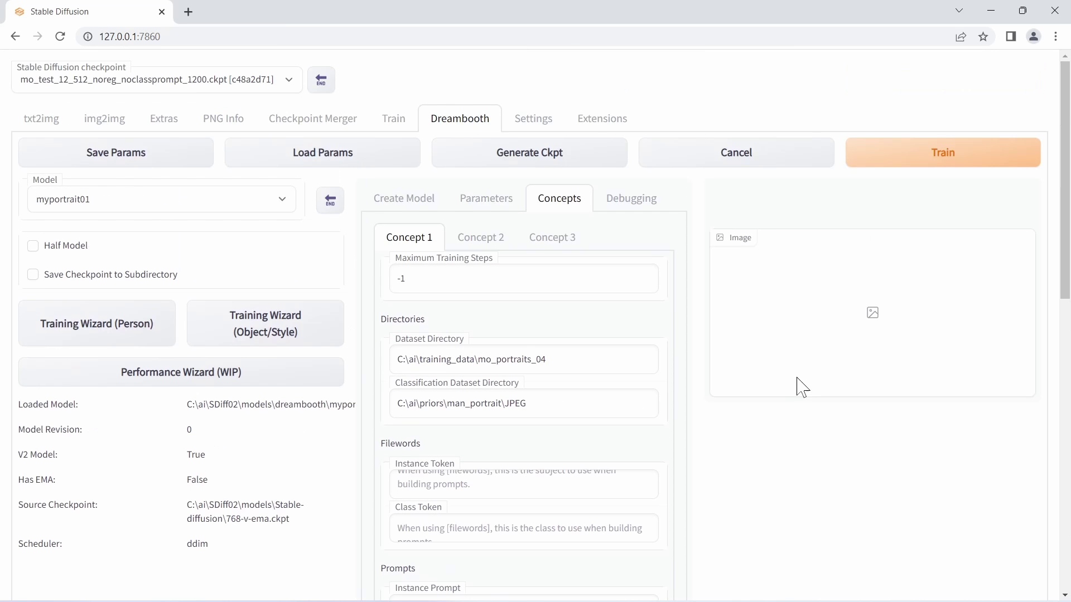
Start training myportrait01 and monitor its progress in the console window and the GPU memory usage in Task Manager.
{"action": "left_click", "coordinate": [928, 162]}
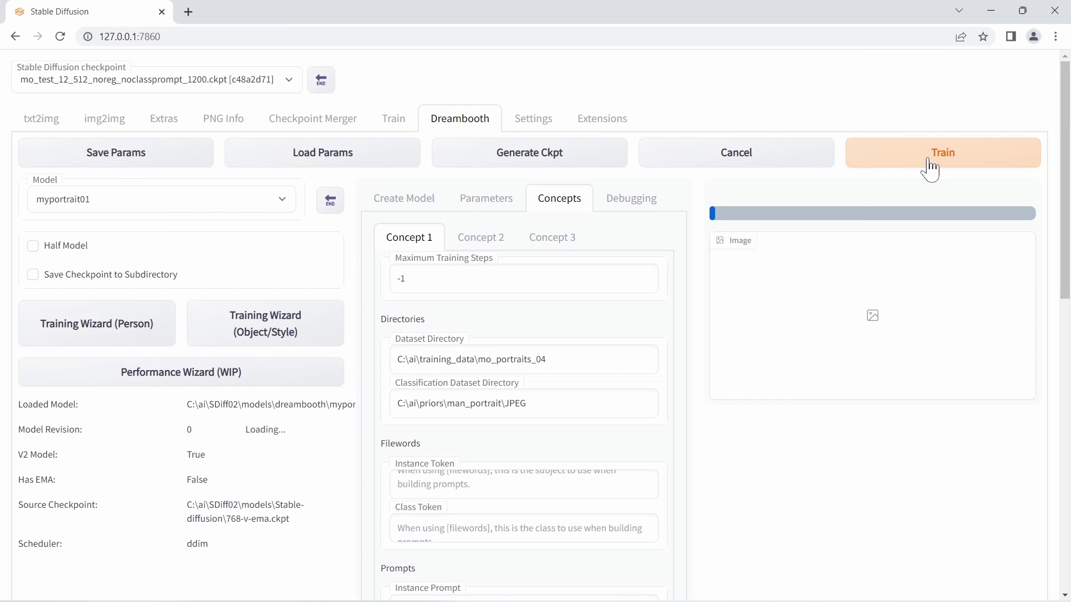
{"action": "key", "text": "alt+Tab"}
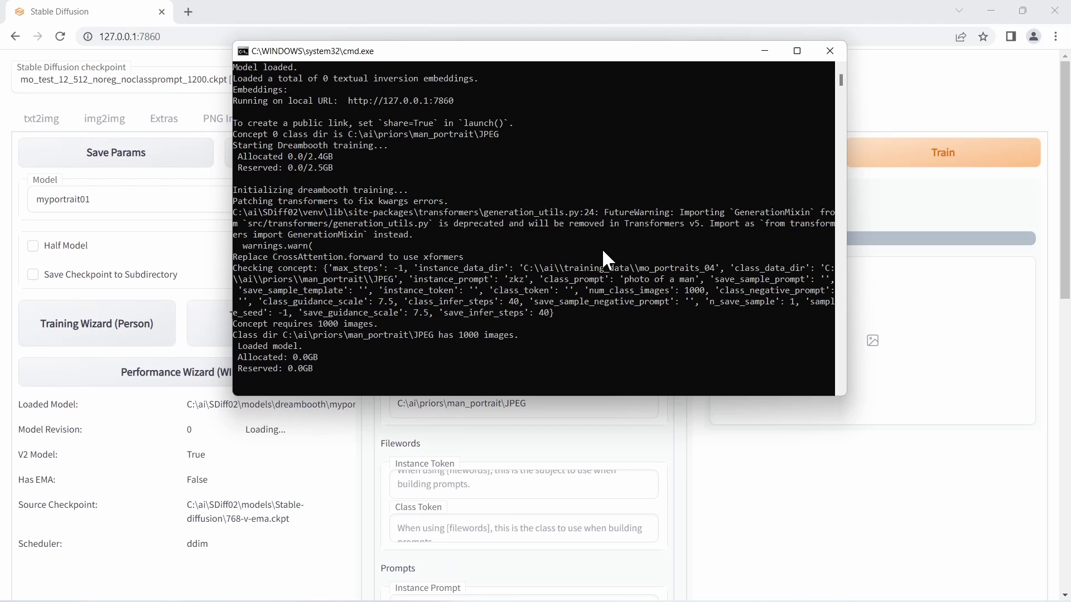
{"action": "key", "text": "ctrl+shift+Escape"}
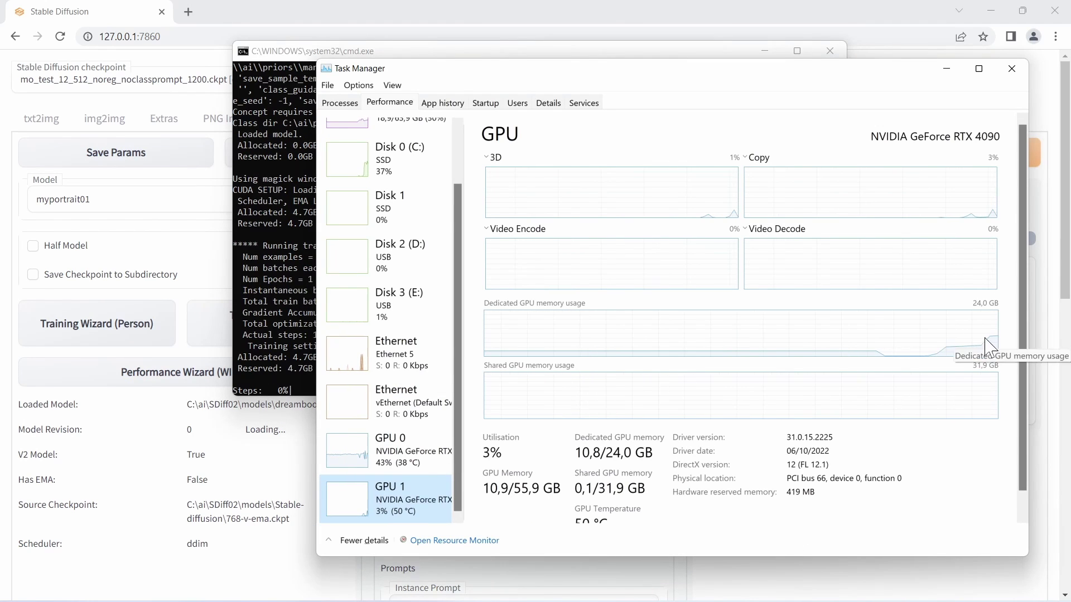
{"action": "left_click_drag", "start_coordinate": [848, 72], "coordinate": [881, 91]}
{"action": "left_click", "coordinate": [696, 52]}
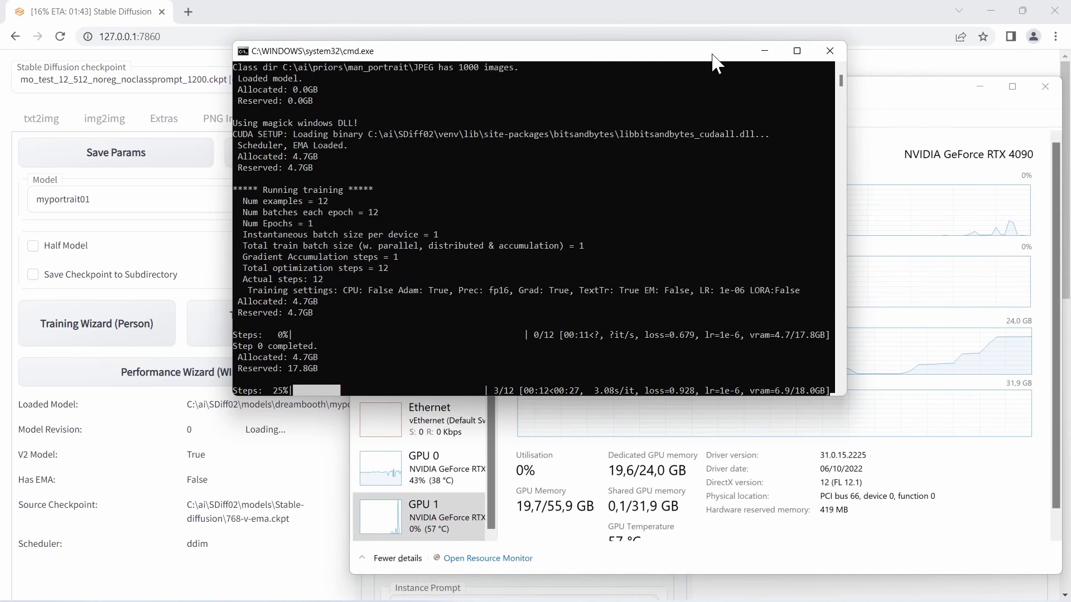
{"action": "left_click_drag", "start_coordinate": [696, 52], "coordinate": [520, 25]}
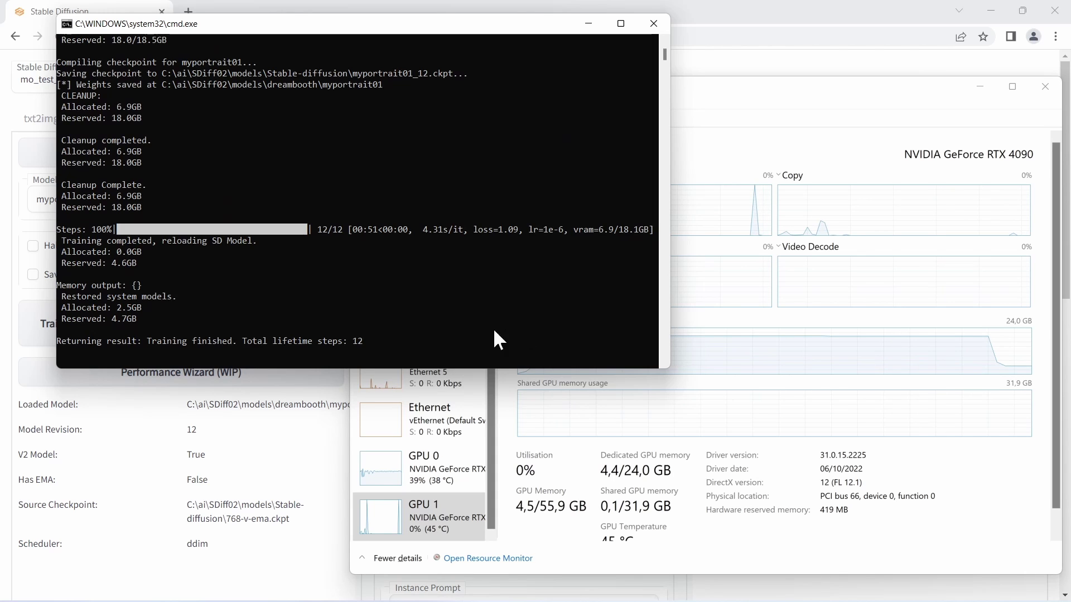
Set Training Steps Per Image (Epochs) to 100 and run the training again while monitoring the console and Task Manager.
{"action": "left_click", "coordinate": [323, 572]}
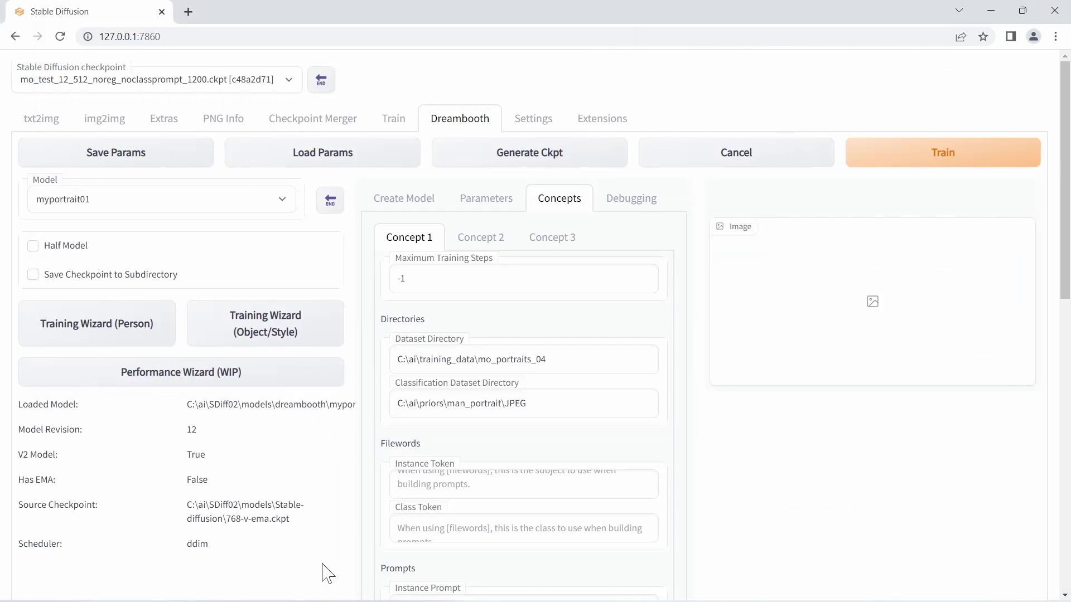
{"action": "left_click", "coordinate": [395, 207]}
{"action": "left_click", "coordinate": [480, 207]}
{"action": "left_click", "coordinate": [480, 301]}
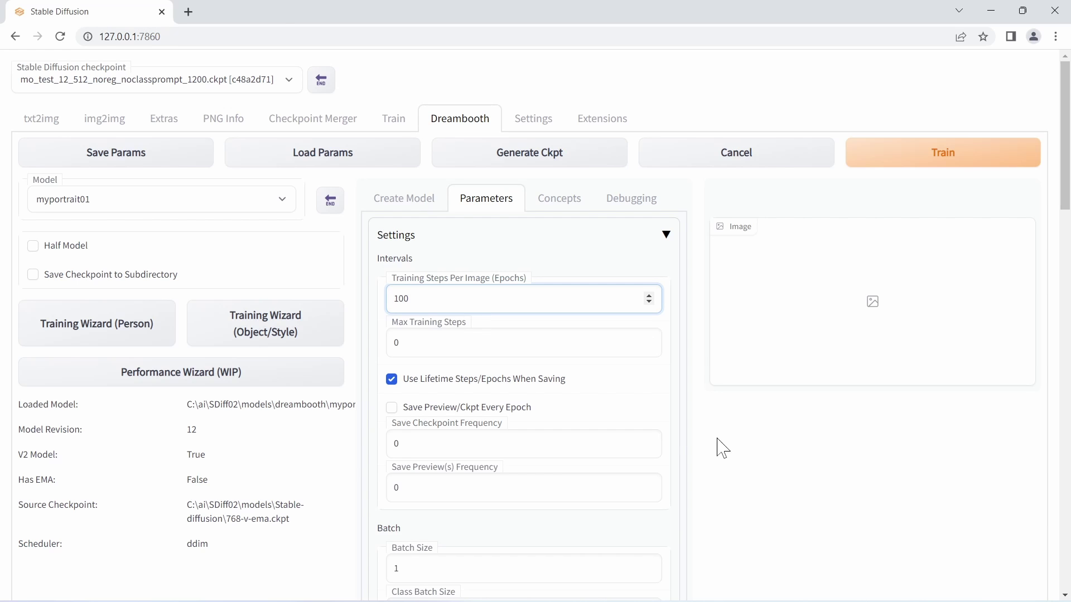
{"action": "left_click", "coordinate": [933, 167]}
{"action": "key", "text": "alt+Tab"}
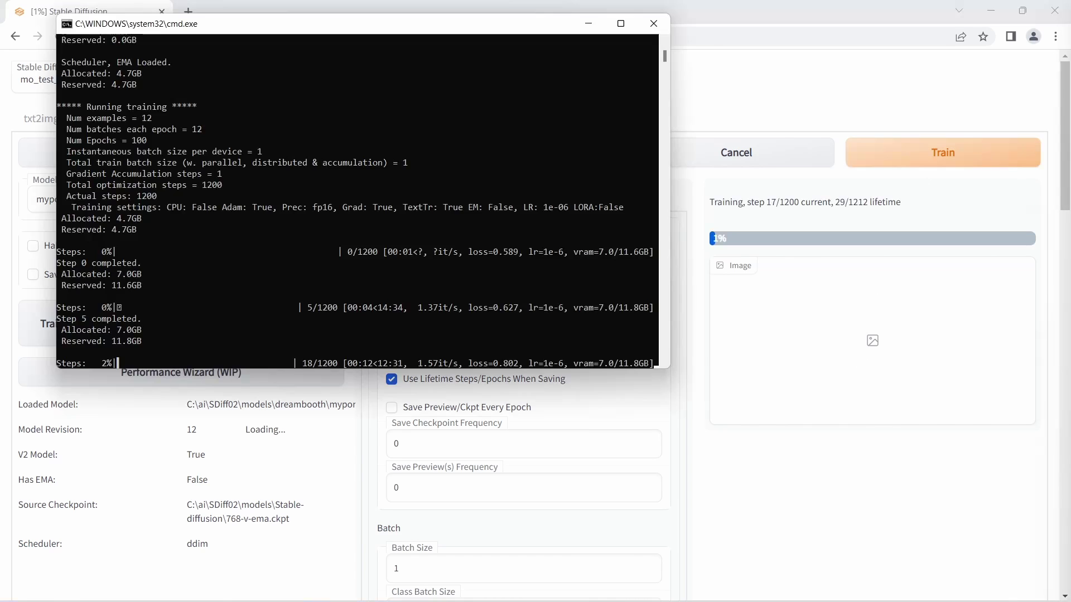
{"action": "key", "text": "ctrl+shift+Escape"}
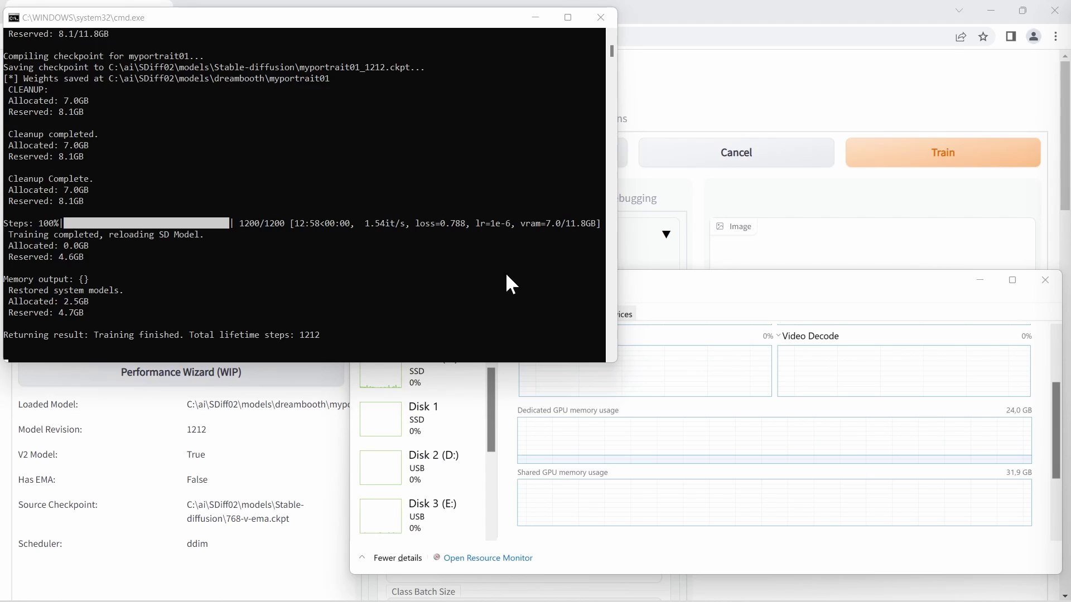
Return to the web UI and select myportrait01_1212.ckpt as the Stable Diffusion checkpoint.
{"action": "left_click", "coordinate": [663, 23]}
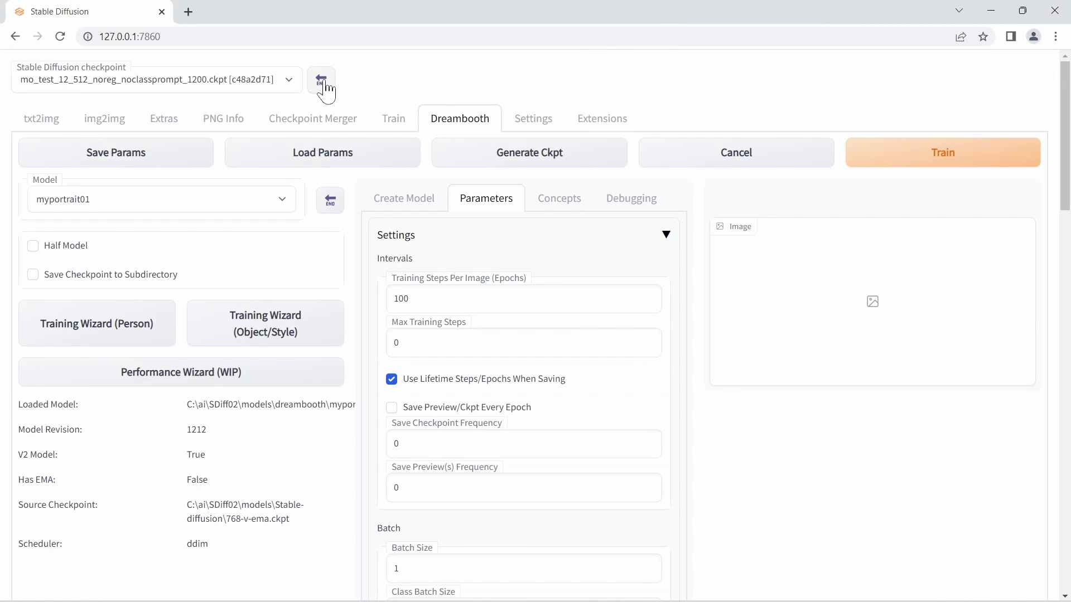
{"action": "left_click", "coordinate": [289, 81]}
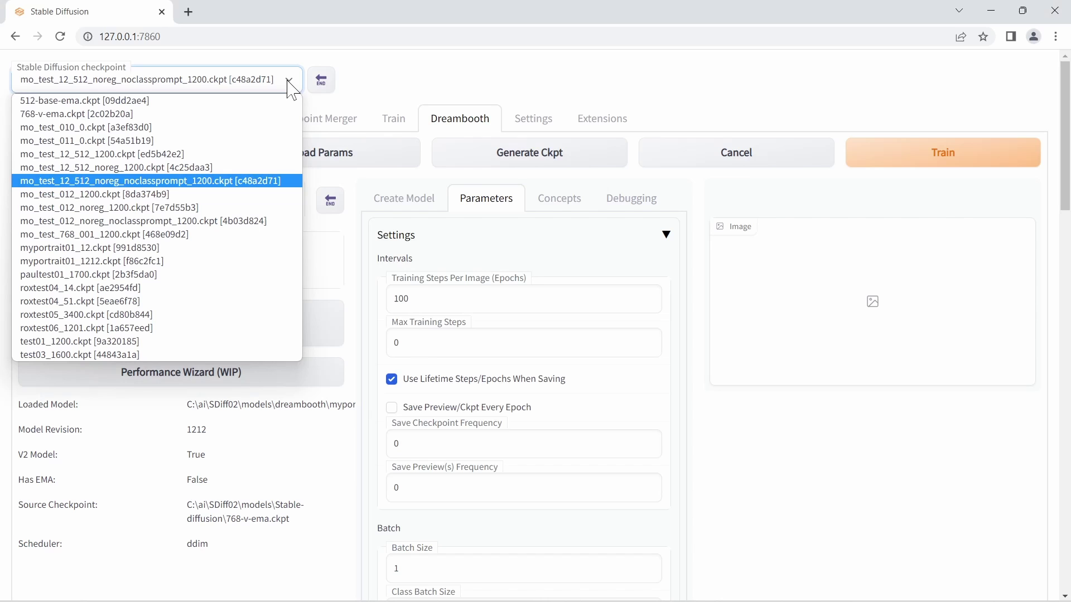
{"action": "left_click", "coordinate": [409, 206]}
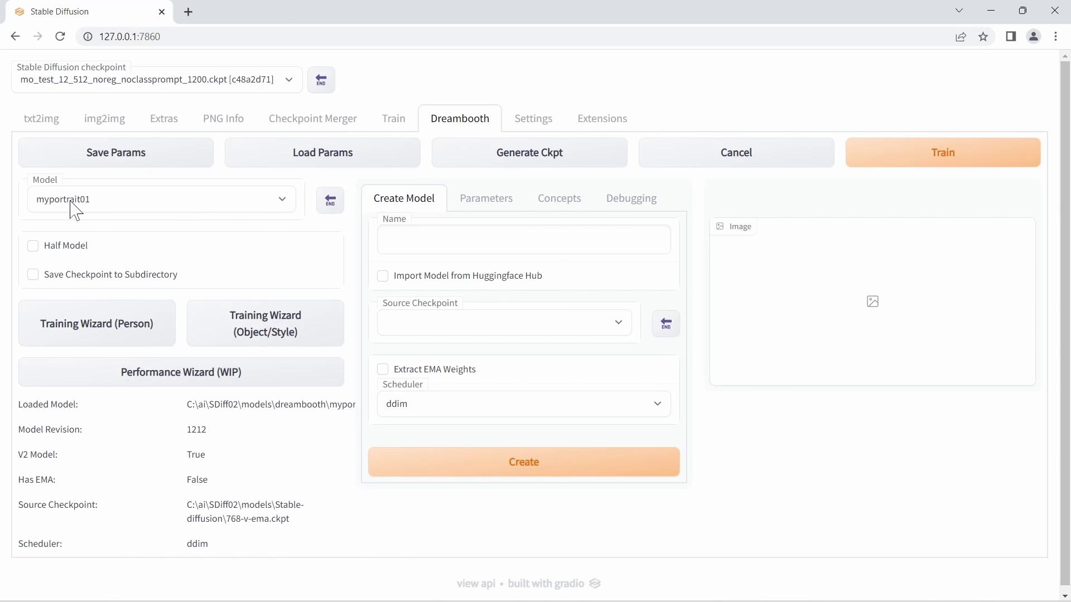
{"action": "left_click", "coordinate": [299, 85]}
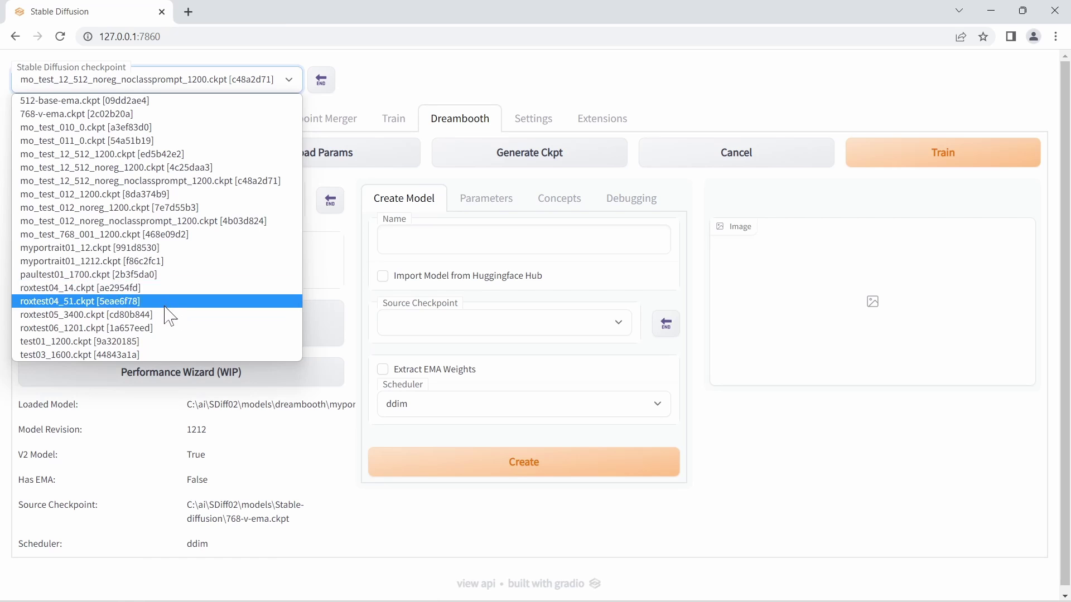
{"action": "key", "text": "Escape"}
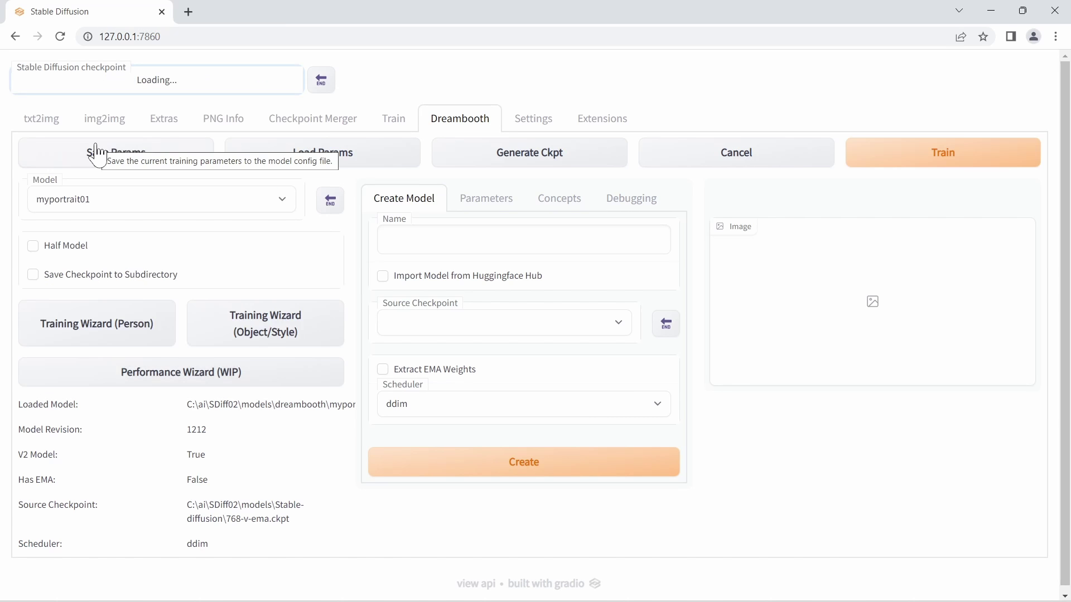
Configure txt2img with 40 sampling steps, the DPM fast sampling method, and a width and height of 768.
{"action": "left_click", "coordinate": [66, 124]}
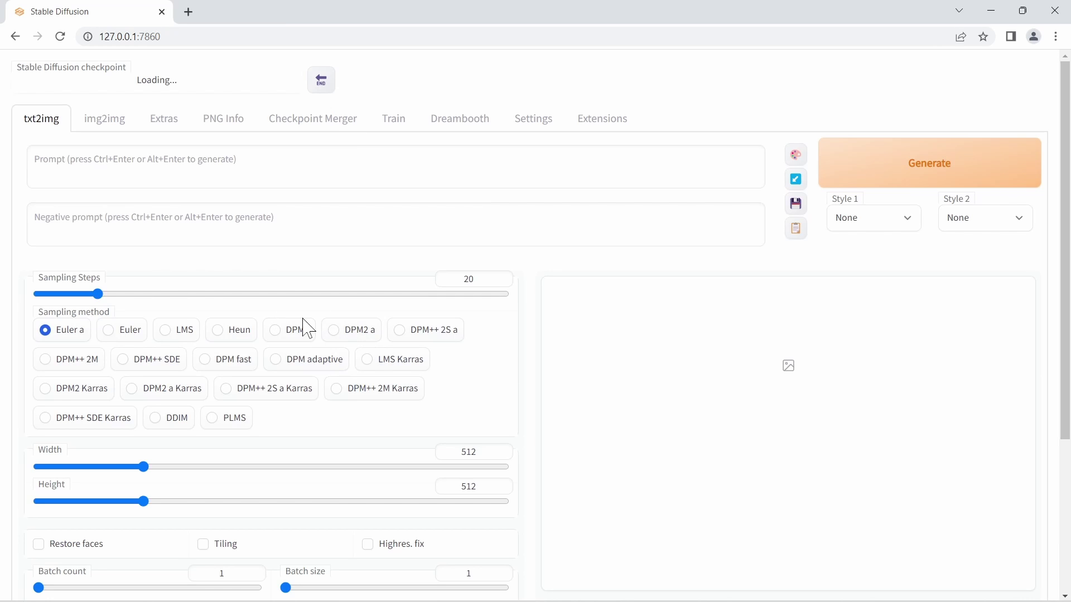
{"action": "double_click", "coordinate": [496, 282]}
{"action": "type", "text": "40"}
{"action": "left_click", "coordinate": [205, 359]}
{"action": "key", "text": "Tab"}
{"action": "type", "text": "768"}
{"action": "key", "text": "Tab"}
{"action": "key", "text": "Tab"}
{"action": "type", "text": "768"}
{"action": "key", "text": "Tab"}
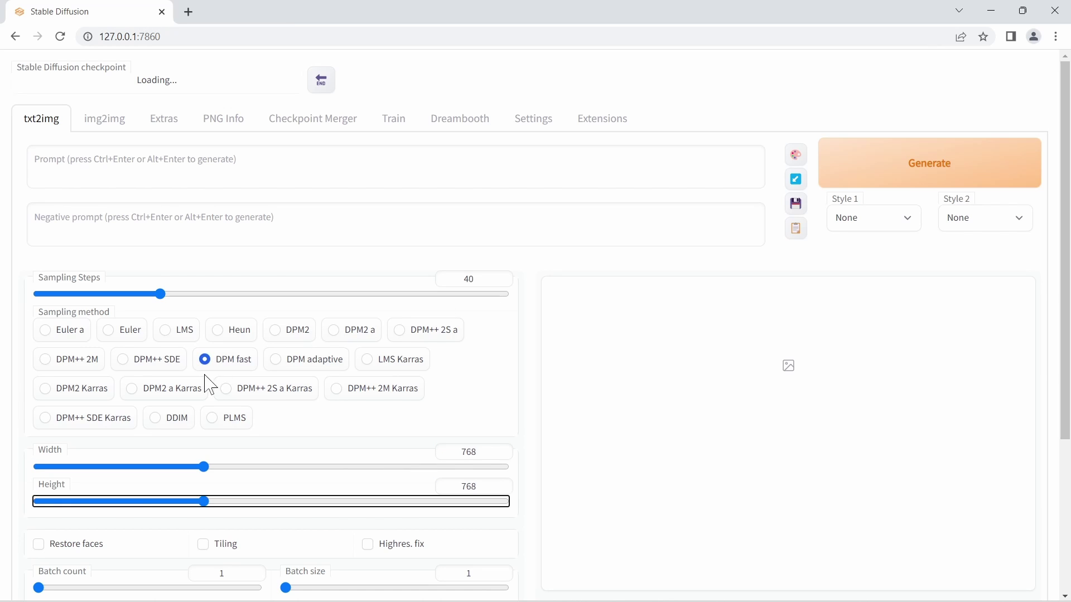
Set the txt2img seed to 1010, the CFG Scale to 6 and the batch count to 9.
{"action": "key", "text": "Tab"}
{"action": "key", "text": "Tab"}
{"action": "key", "text": "Tab"}
{"action": "key", "text": "Tab"}
{"action": "key", "text": "Tab"}
{"action": "key", "text": "Tab"}
{"action": "key", "text": "Tab"}
{"action": "key", "text": "Tab"}
{"action": "key", "text": "Tab"}
{"action": "key", "text": "Tab"}
{"action": "type", "text": "10"}
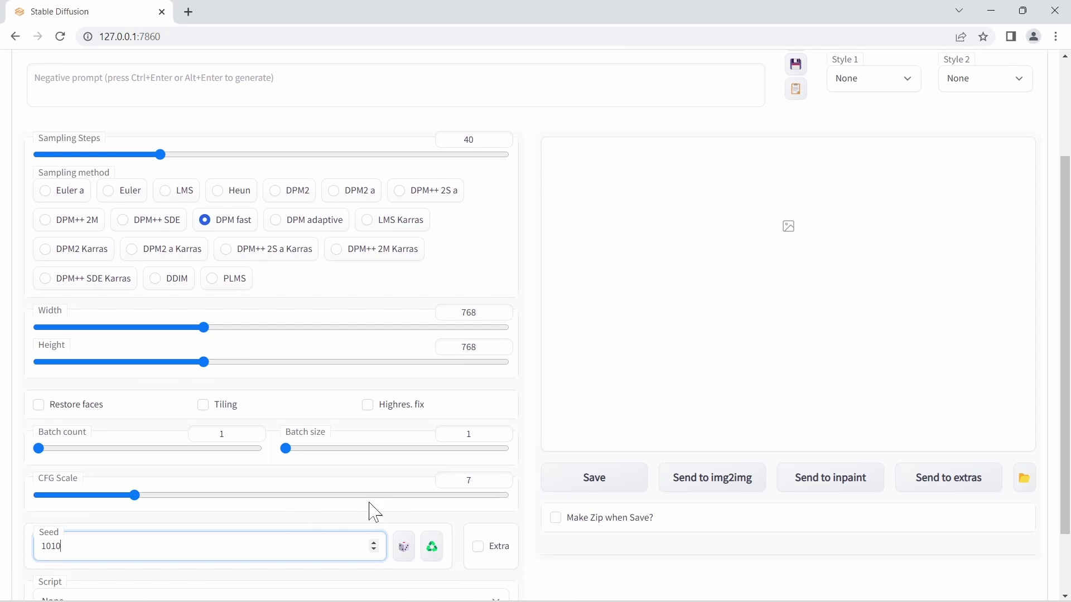
{"action": "left_click", "coordinate": [499, 484]}
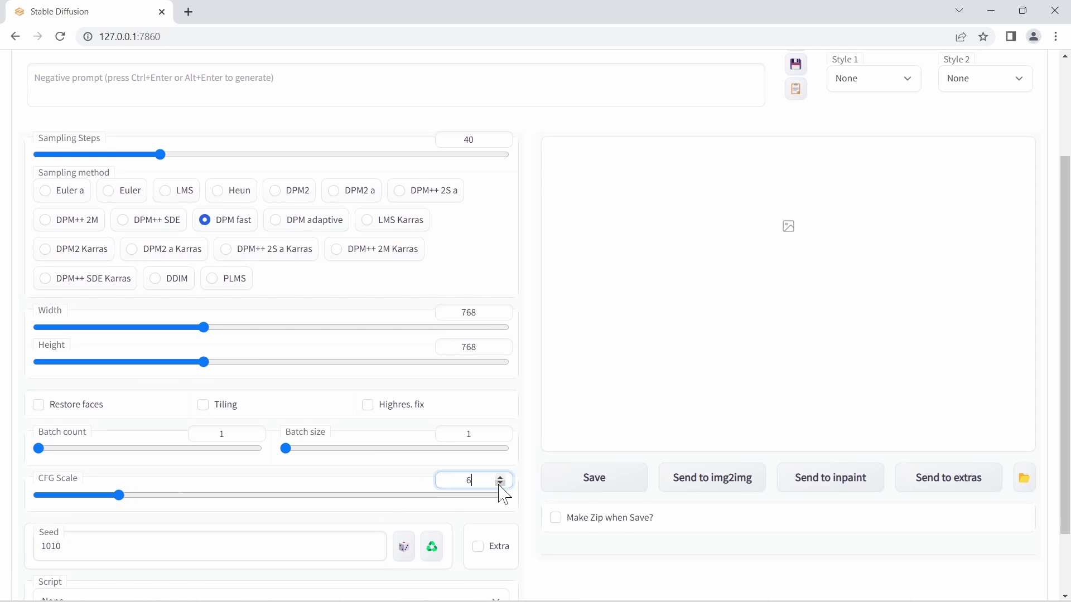
{"action": "double_click", "coordinate": [221, 434]}
{"action": "type", "text": "9"}
{"action": "key", "text": "Tab"}
Generate images with the prompt "photo of zkz" and interrupt the batch partway.
{"action": "scroll", "coordinate": [279, 446], "scroll_direction": "up", "scroll_amount": 3}
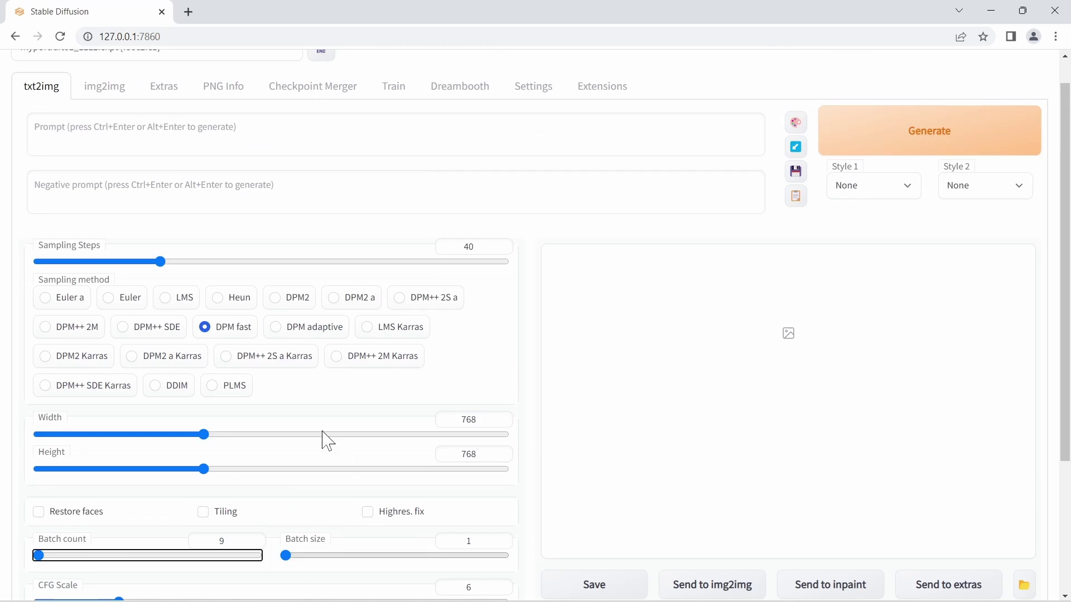
{"action": "left_click", "coordinate": [168, 167]}
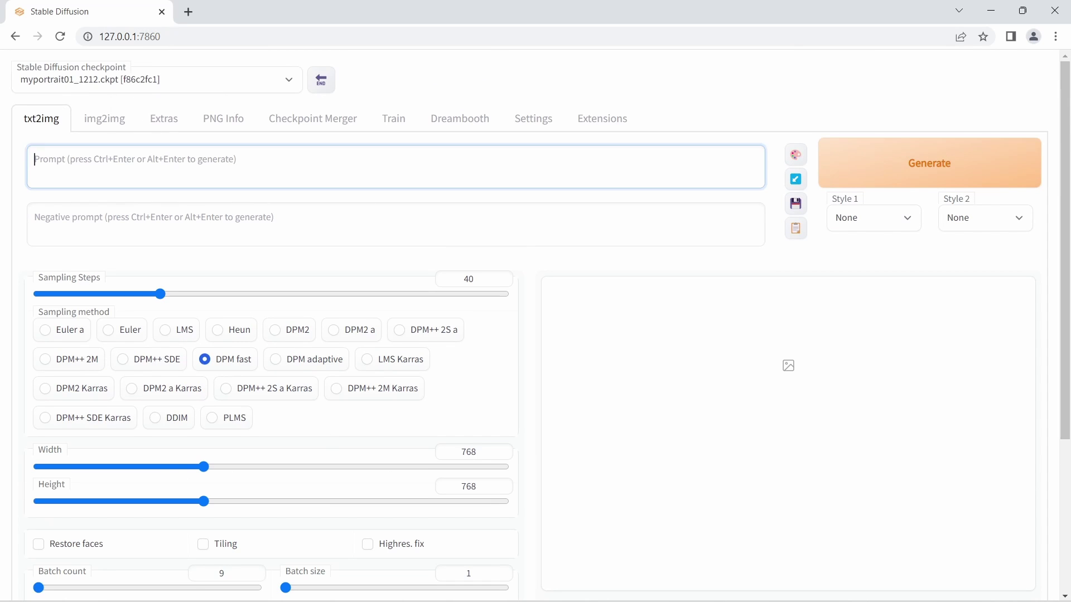
{"action": "type", "text": "photo of zkz"}
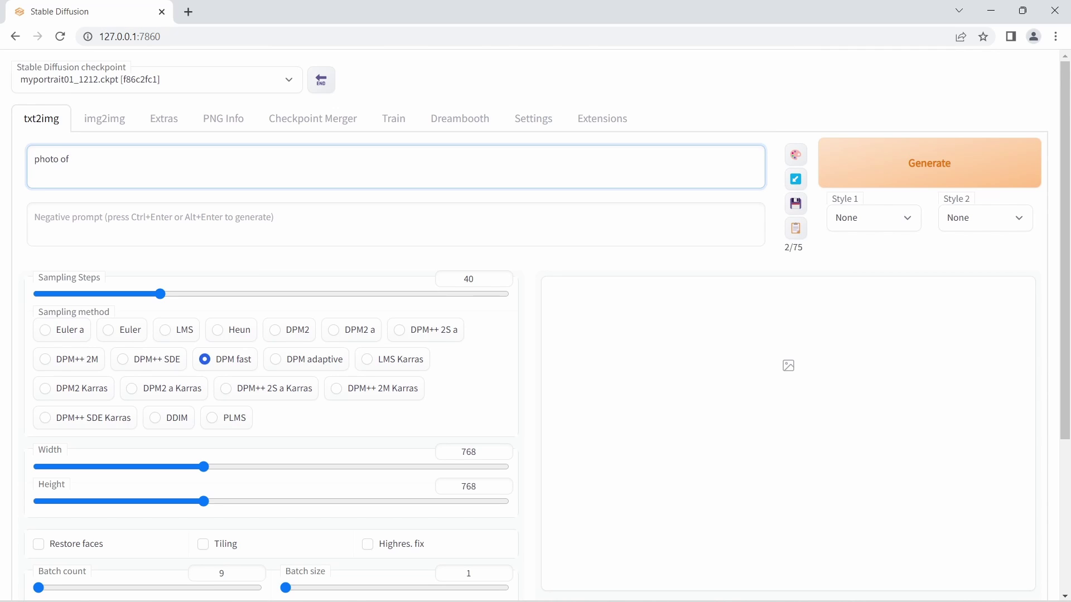
{"action": "left_click", "coordinate": [939, 182]}
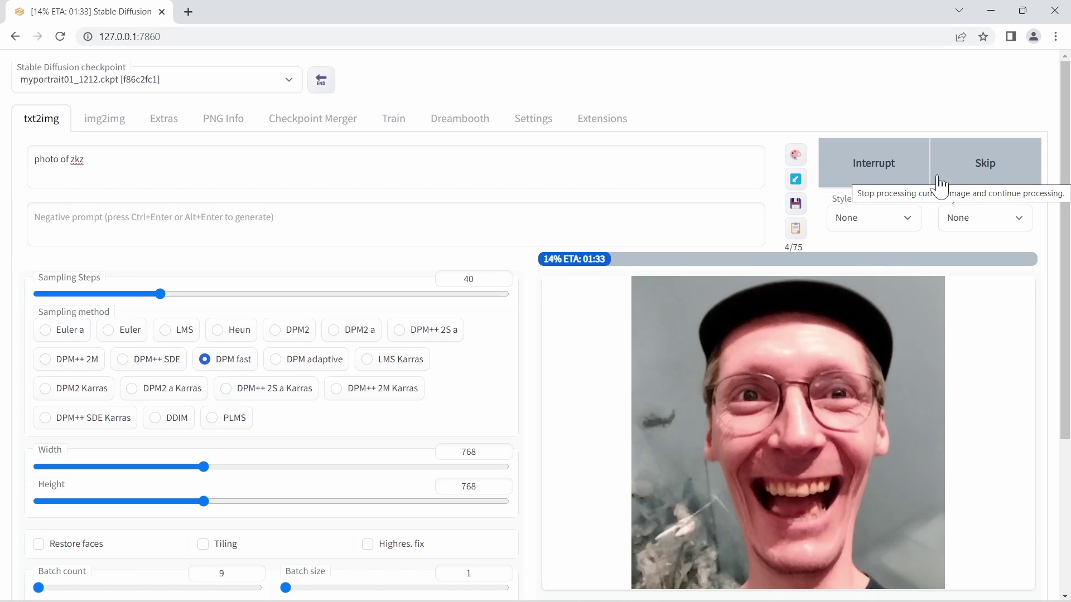
{"action": "left_click", "coordinate": [940, 184]}
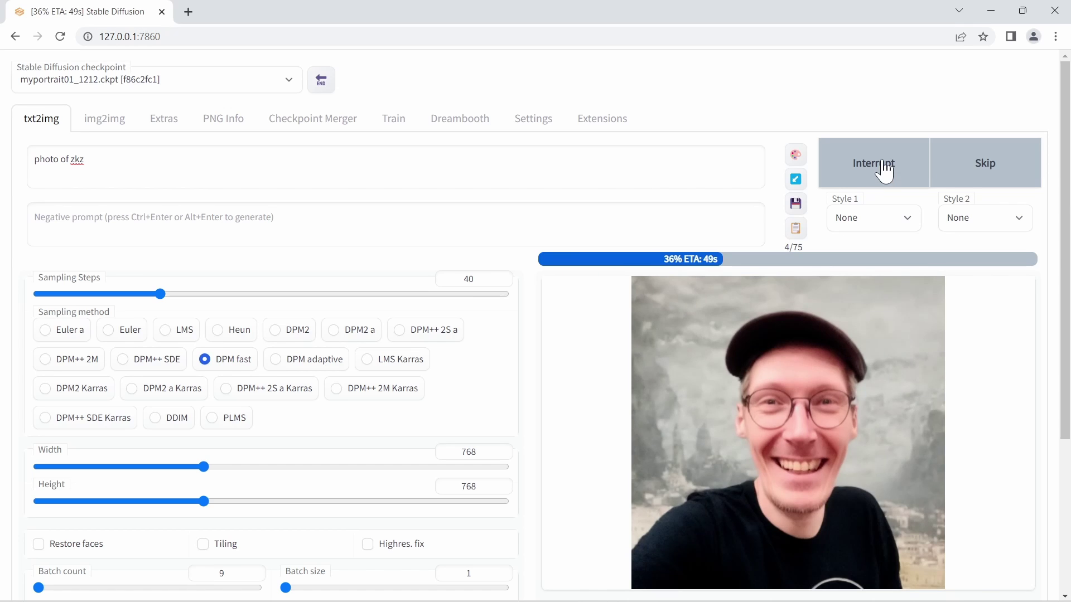
{"action": "left_click", "coordinate": [885, 170]}
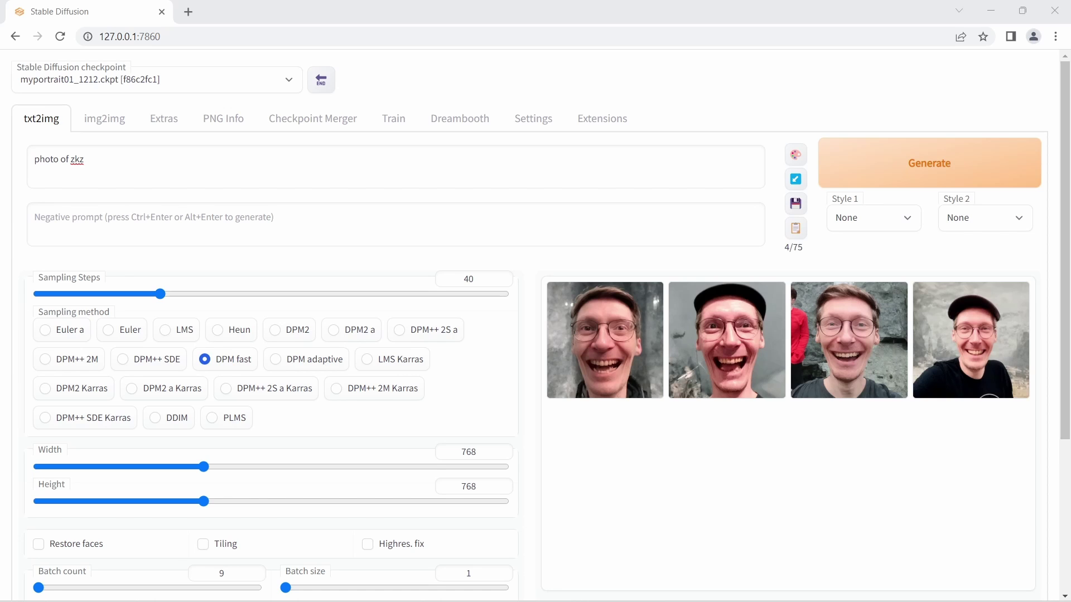
Replace the prompt with the prepared "realistic concept art of ((((zkz)))) as dieselpunk asronaut" text and fill in the negative prompt beginning "beard, mangled, childish, unrealistic".
{"action": "key", "text": "alt+Tab"}
{"action": "key", "text": "ctrl+a"}
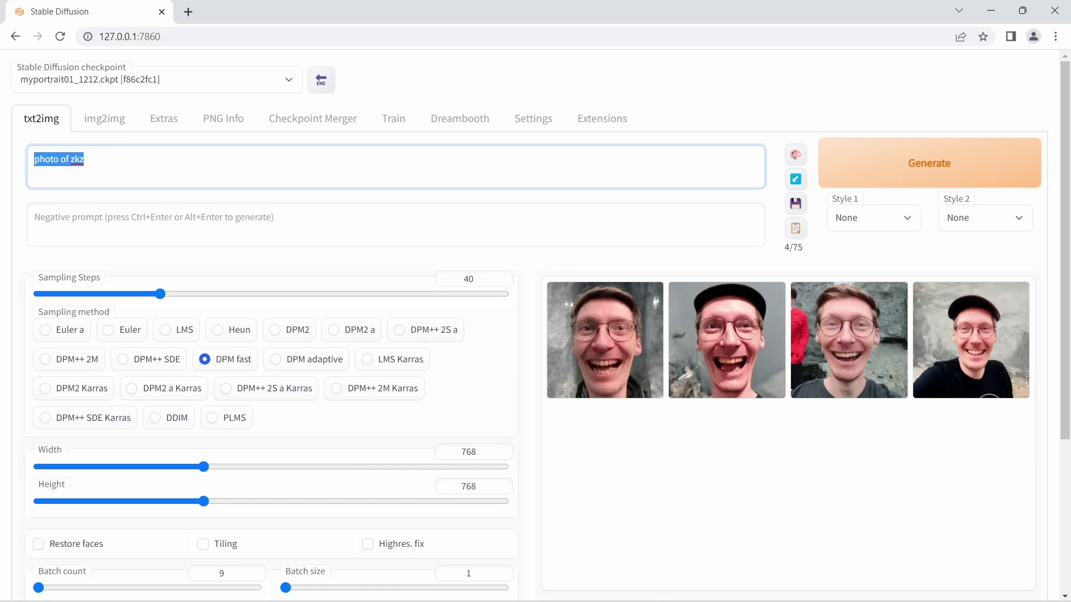
{"action": "key", "text": "ctrl+v"}
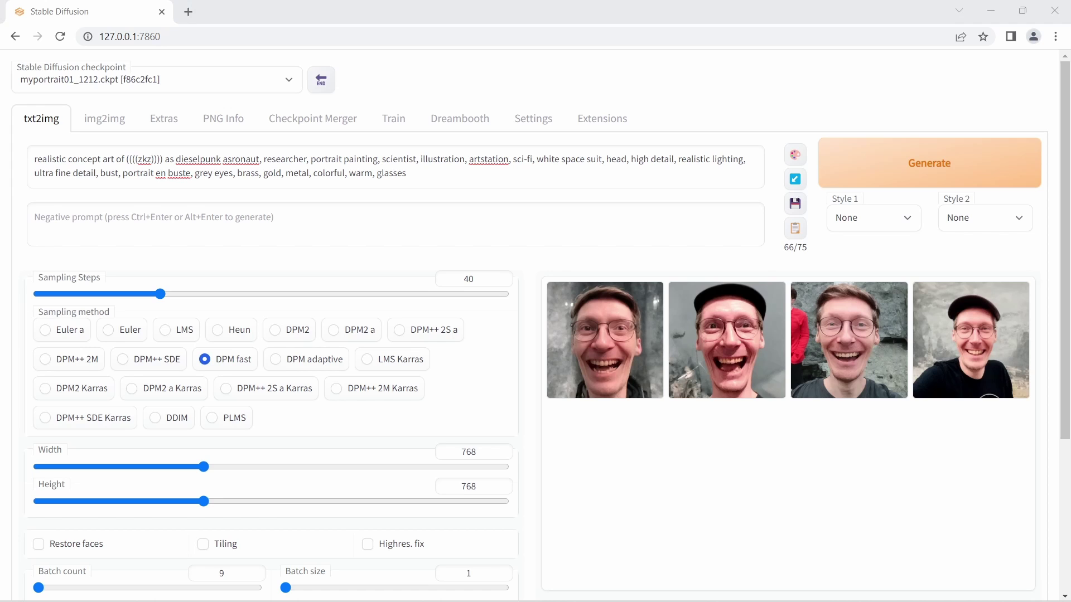
{"action": "left_click", "coordinate": [315, 237]}
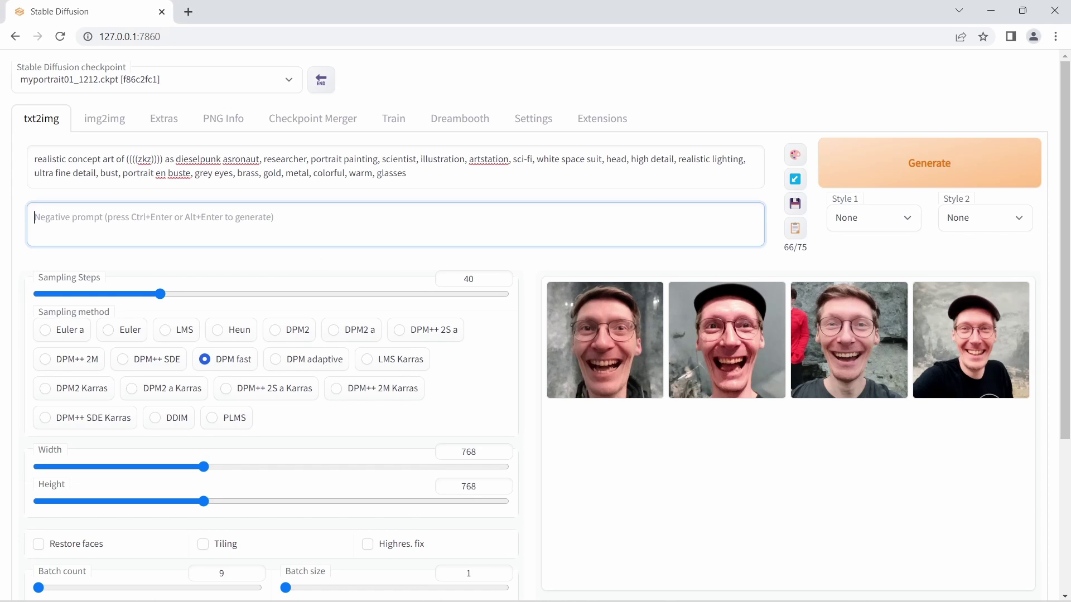
{"action": "type", "text": "beard, mangled, childish, unrealistic, abstract, cartoon, face hidden, face not visible, robot, soldier, very old, artist signature, carricature, photo, unrealistic proportions, very long head, distorted head, red eyes, letters, letter Z"}
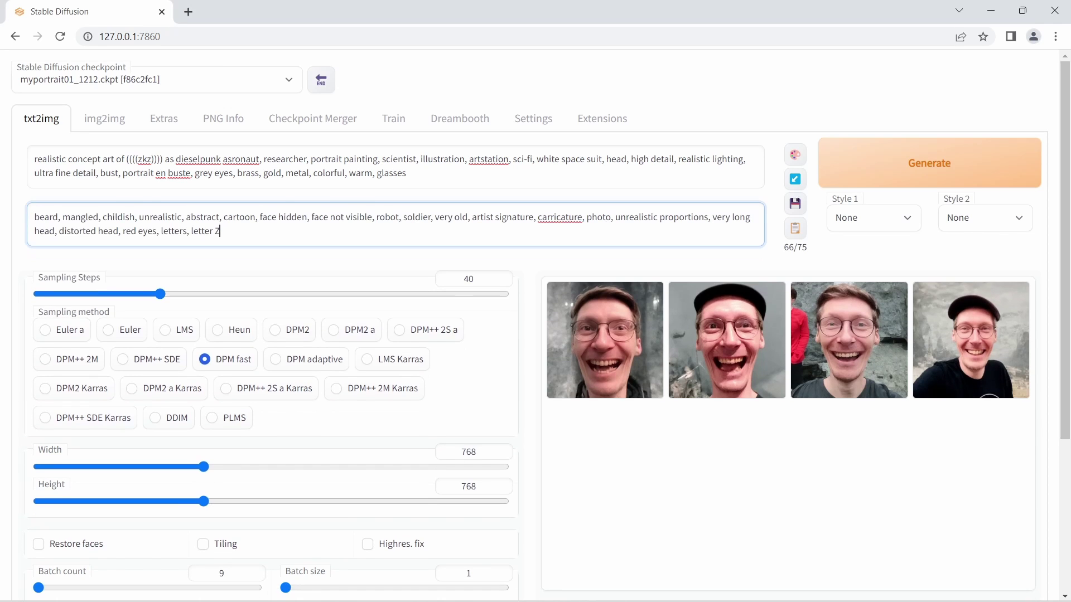
Set Sampling Steps to 50 and raise the CFG Scale slightly.
{"action": "left_click", "coordinate": [500, 276]}
{"action": "left_click", "coordinate": [500, 276]}
{"action": "left_click", "coordinate": [499, 276]}
{"action": "left_click", "coordinate": [499, 276]}
{"action": "left_click", "coordinate": [500, 276]}
{"action": "left_click", "coordinate": [500, 276]}
{"action": "left_click", "coordinate": [499, 276]}
{"action": "left_click", "coordinate": [500, 276]}
{"action": "left_click", "coordinate": [499, 276]}
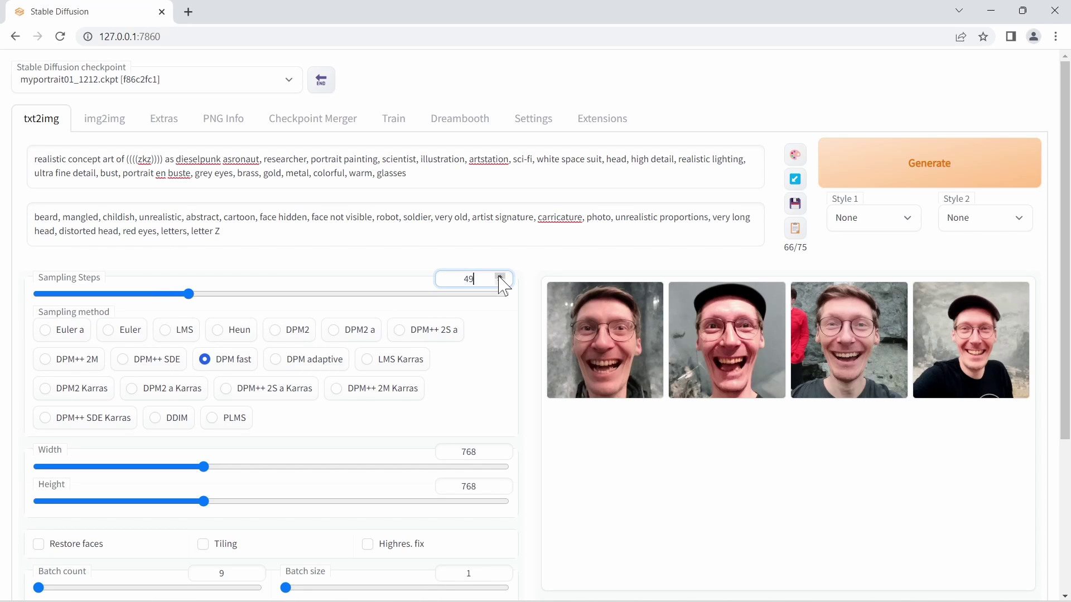
{"action": "left_click", "coordinate": [500, 277]}
{"action": "scroll", "coordinate": [144, 429], "scroll_direction": "down", "scroll_amount": 4}
{"action": "left_click_drag", "start_coordinate": [119, 427], "coordinate": [143, 428]}
Generate the dieselpunk portrait batch and raise the batch count to 620 with its slider.
{"action": "scroll", "coordinate": [156, 435], "scroll_direction": "up", "scroll_amount": 4}
{"action": "left_click", "coordinate": [920, 179]}
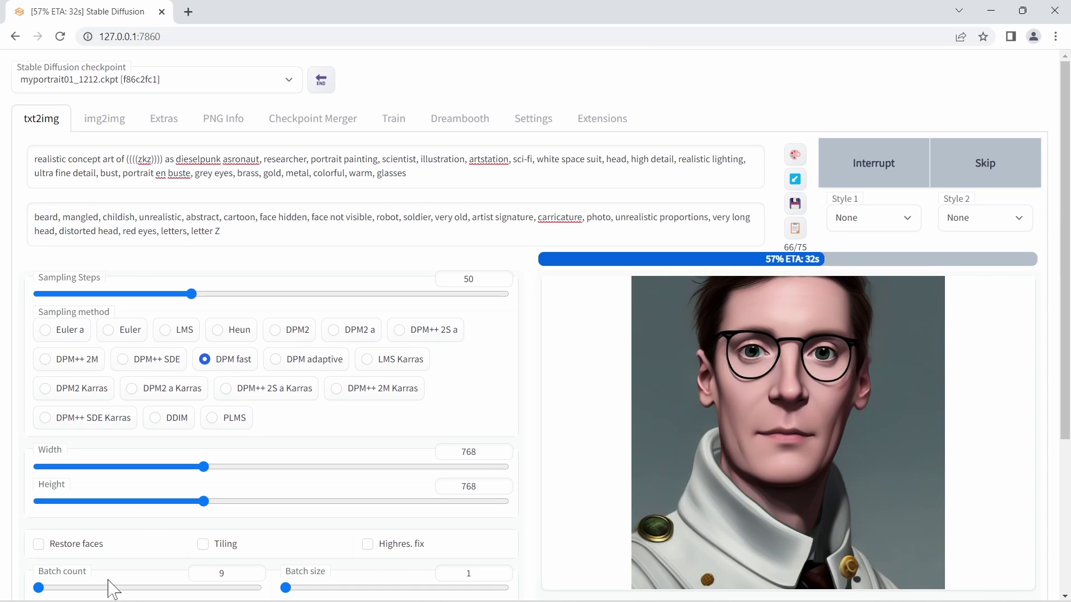
{"action": "mouse_move", "coordinate": [39, 587]}
{"action": "left_mouse_down"}
{"action": "mouse_move", "coordinate": [274, 594]}
{"action": "mouse_move", "coordinate": [55, 591]}
{"action": "left_mouse_up"}
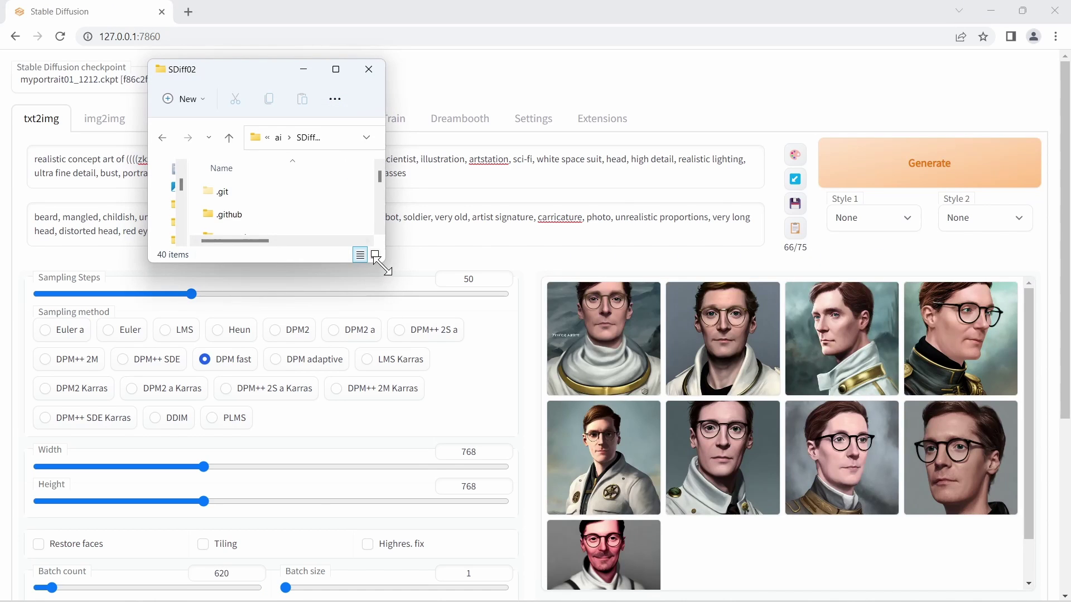
Open ui-config.json from the C:\ai\SDiff02 folder in Sublime Text.
{"action": "left_click_drag", "start_coordinate": [387, 265], "coordinate": [857, 566]}
{"action": "scroll", "coordinate": [684, 383], "scroll_direction": "down", "scroll_amount": 7}
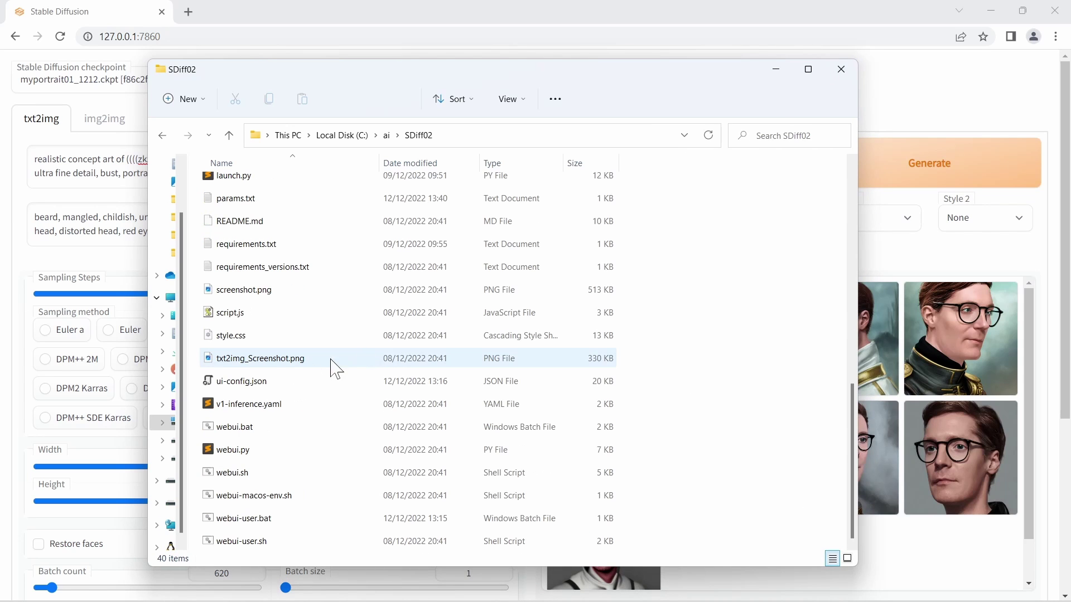
{"action": "right_click", "coordinate": [240, 392]}
{"action": "mouse_move", "coordinate": [311, 456]}
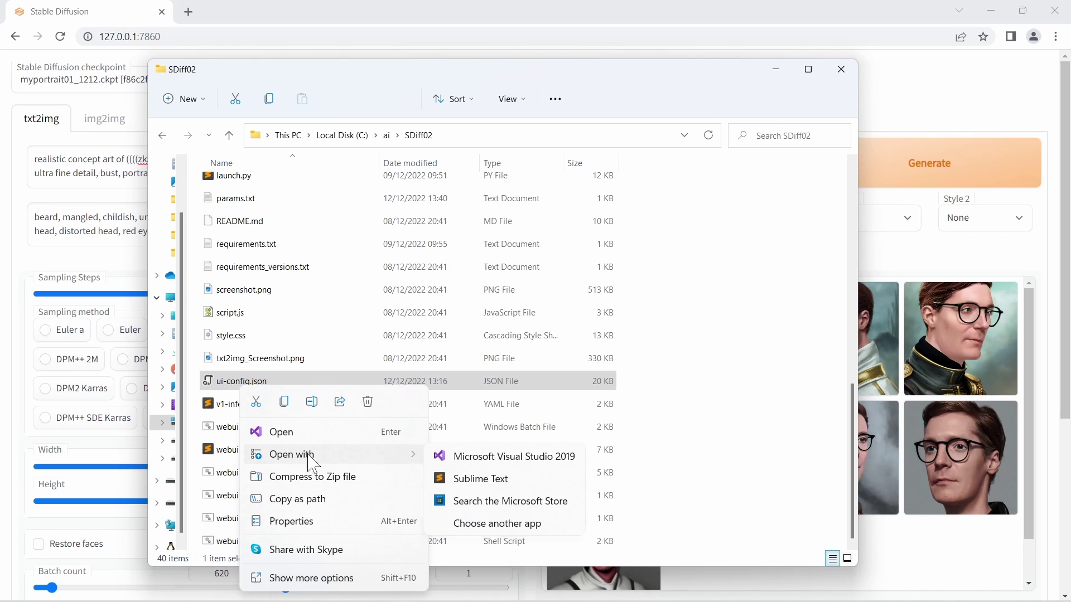
{"action": "left_click", "coordinate": [471, 481]}
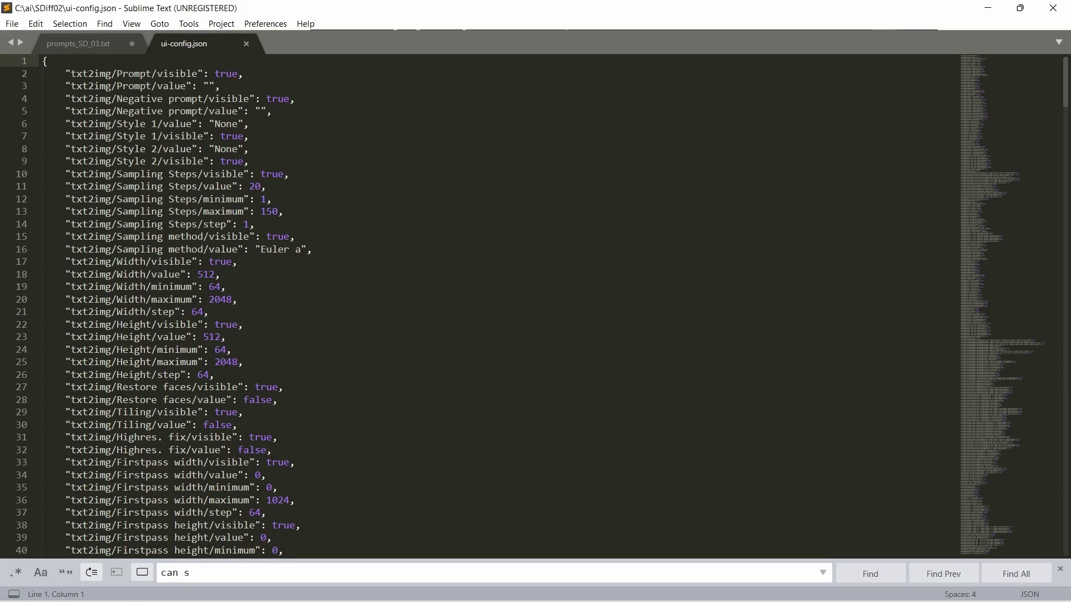
Search ui-config.json for "batch" and examine the Batch count maximum entries for txt2img and img2img.
{"action": "key", "text": "ctrl+f"}
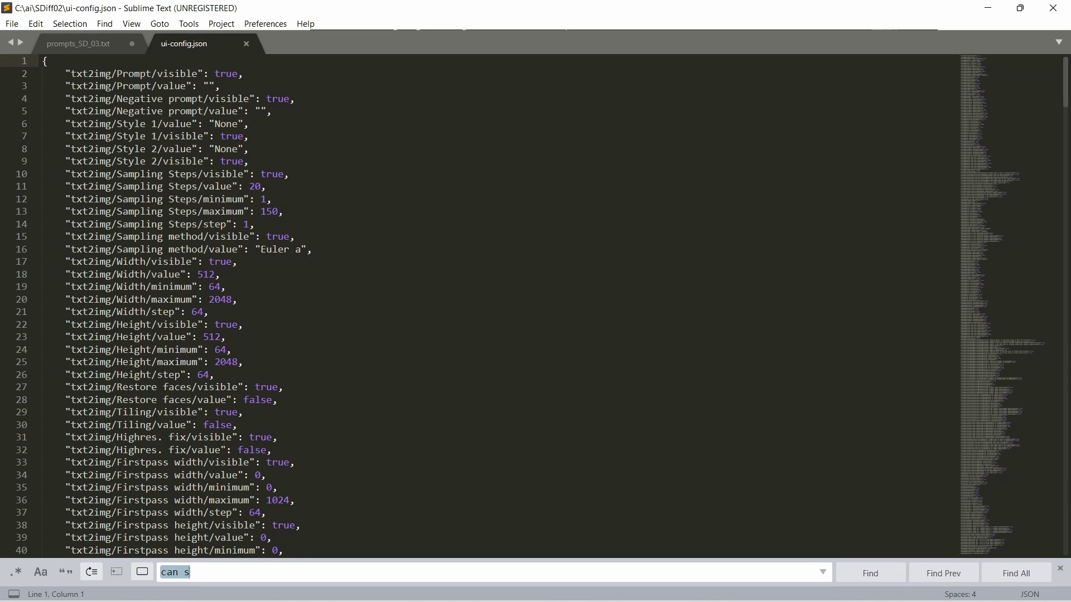
{"action": "type", "text": "batch"}
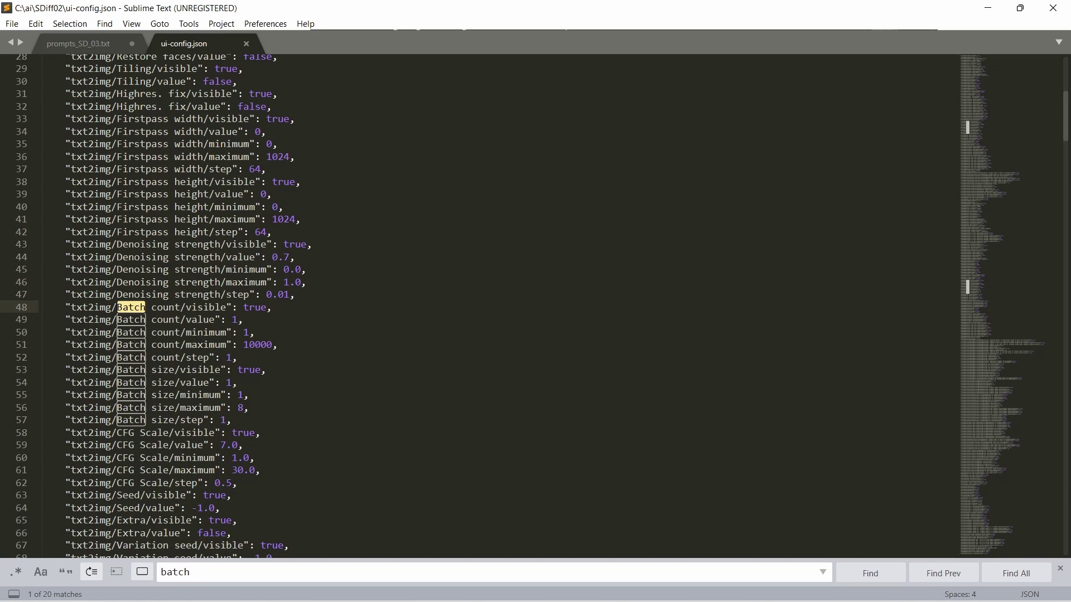
{"action": "left_click", "coordinate": [272, 344]}
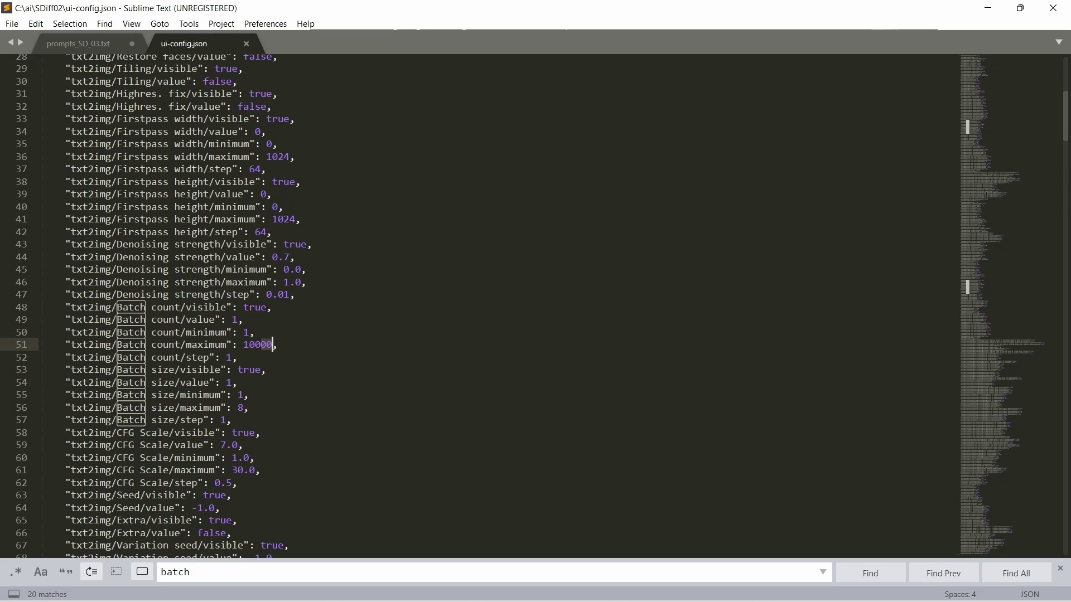
{"action": "key", "text": "F3"}
{"action": "key", "text": "F3"}
{"action": "key", "text": "F3"}
{"action": "key", "text": "F3"}
{"action": "key", "text": "F3"}
{"action": "key", "text": "F3"}
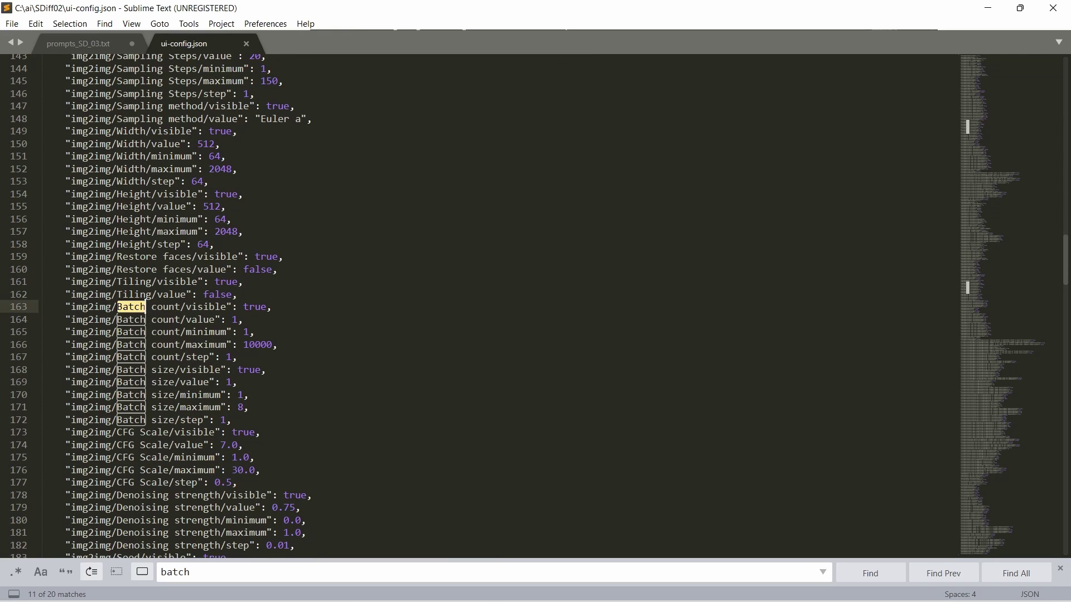
{"action": "left_click", "coordinate": [260, 345]}
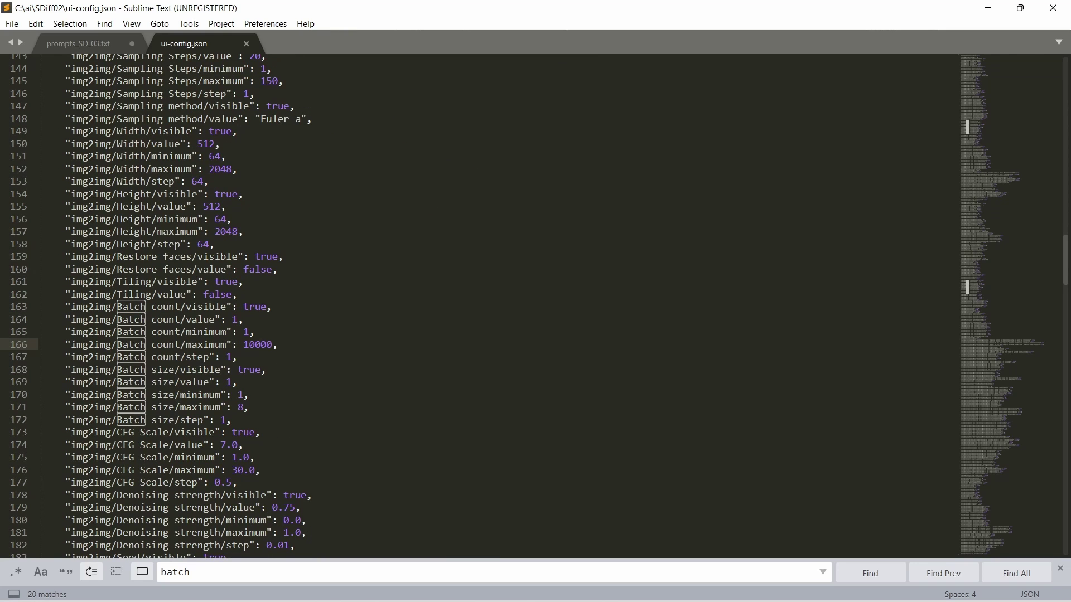
Switch to the Stable Diffusion web UI and set the txt2img Batch count to 1000.
{"action": "key", "text": "alt+Tab"}
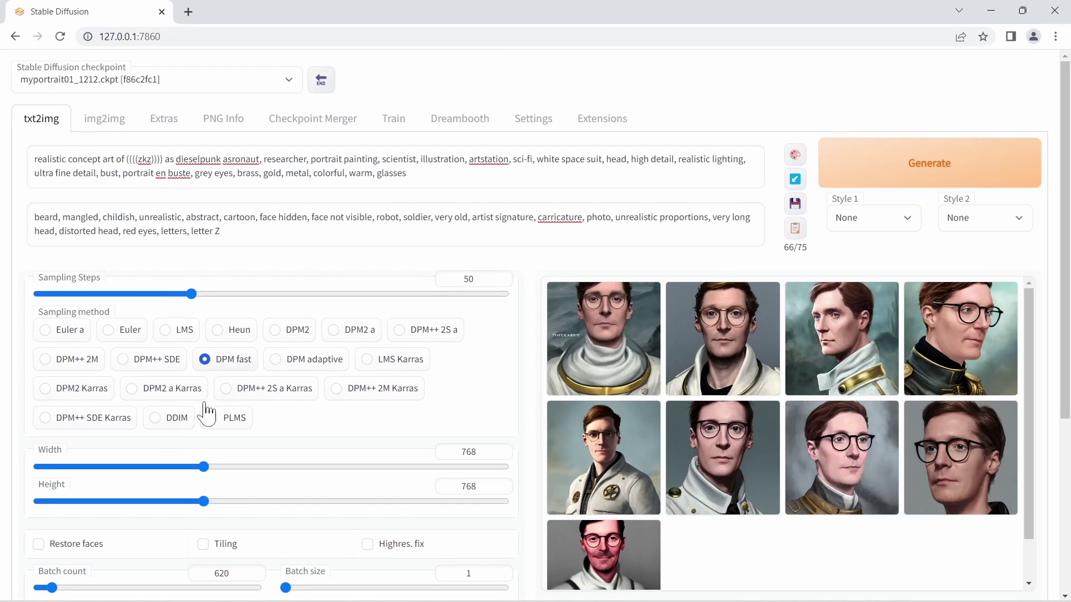
{"action": "double_click", "coordinate": [223, 573]}
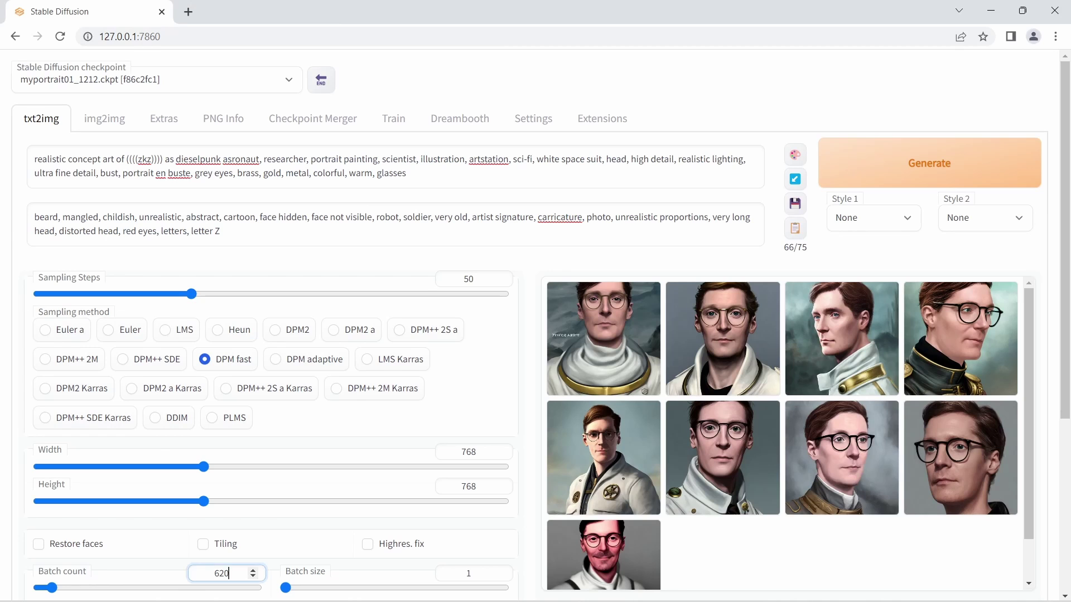
{"action": "type", "text": "1000"}
{"action": "scroll", "coordinate": [302, 525], "scroll_direction": "down", "scroll_amount": 2}
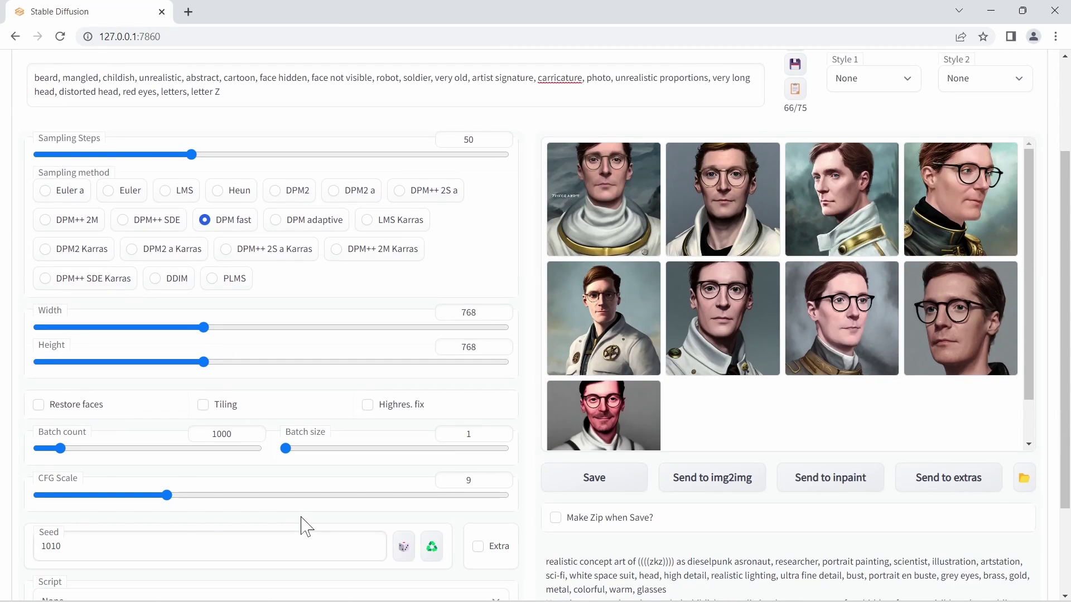
{"action": "scroll", "coordinate": [301, 527], "scroll_direction": "up", "scroll_amount": 3}
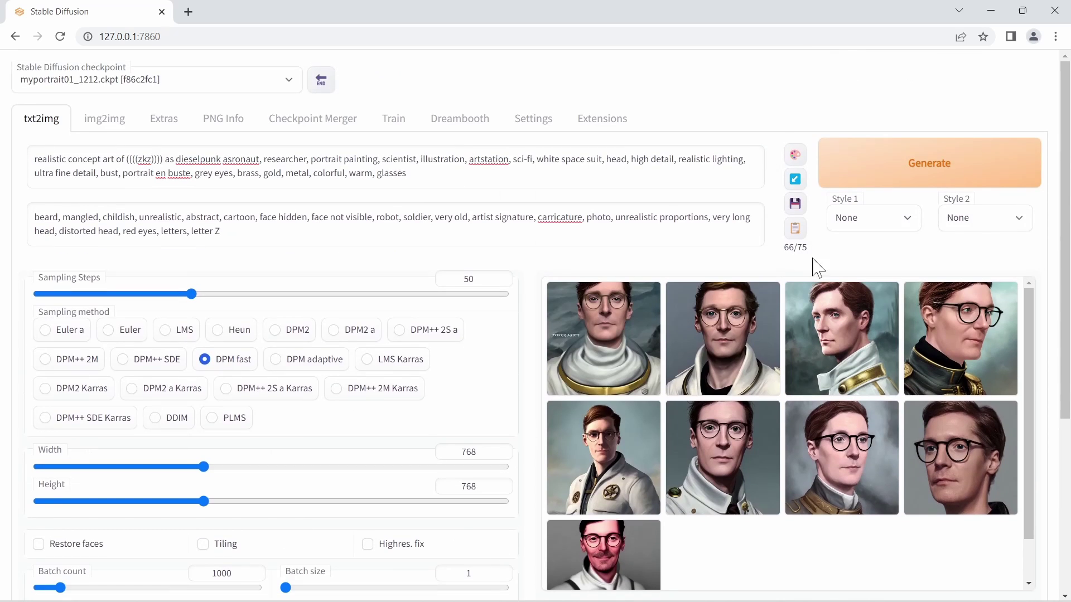
Generate the dieselpunk portrait batch, check its progress in the command window, and interrupt the run.
{"action": "left_click", "coordinate": [904, 165]}
{"action": "left_click", "coordinate": [435, 585]}
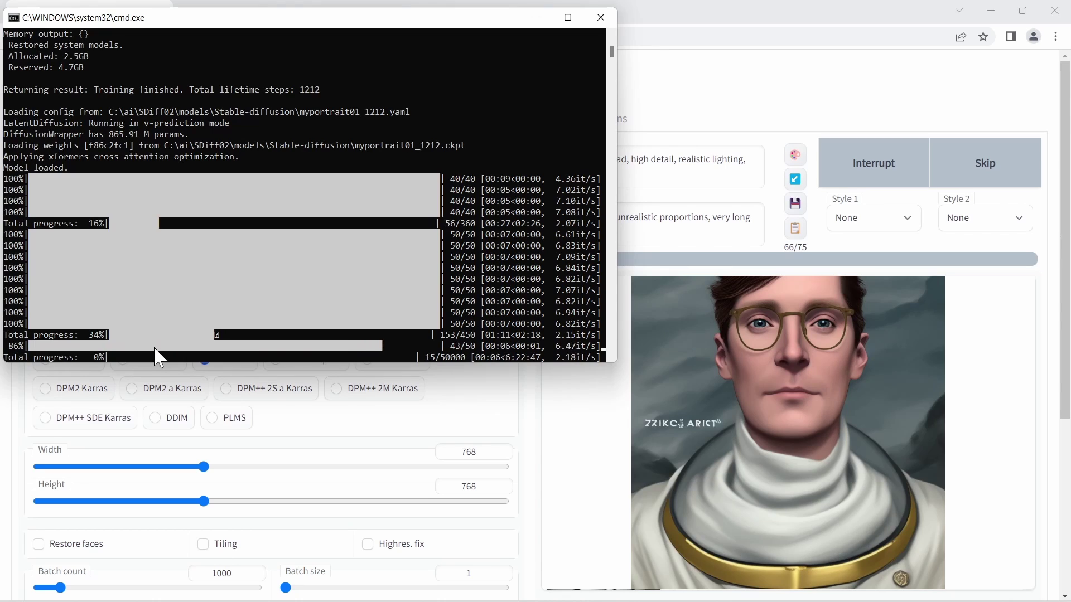
{"action": "left_click", "coordinate": [889, 173]}
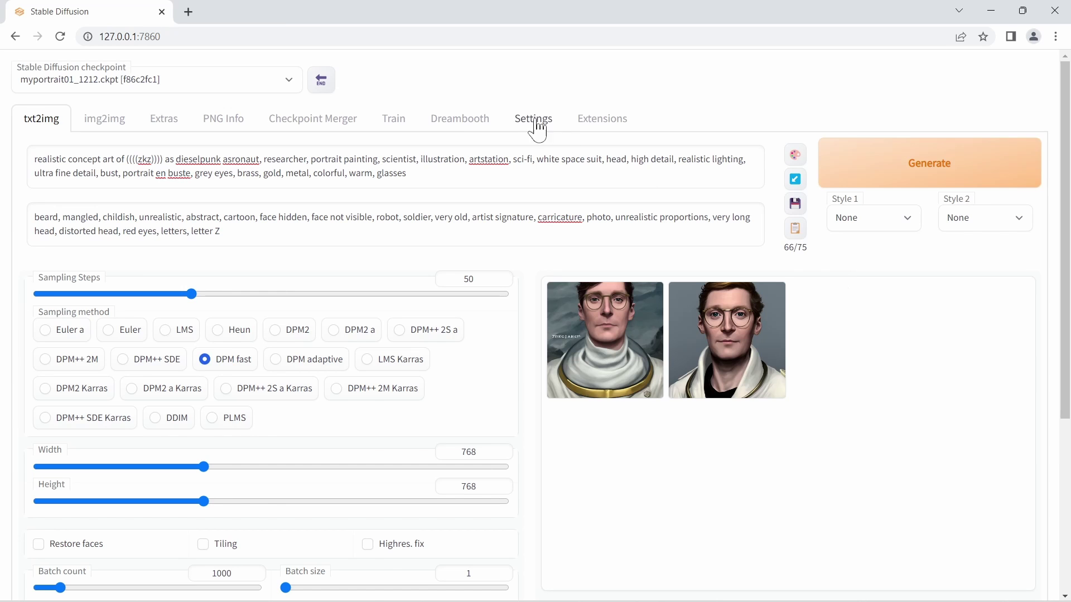
Create a Dreambooth model named myabstractoprtrait01 from the source checkpoint 768-v-ema.ckpt.
{"action": "left_click", "coordinate": [477, 119]}
{"action": "left_click", "coordinate": [407, 204]}
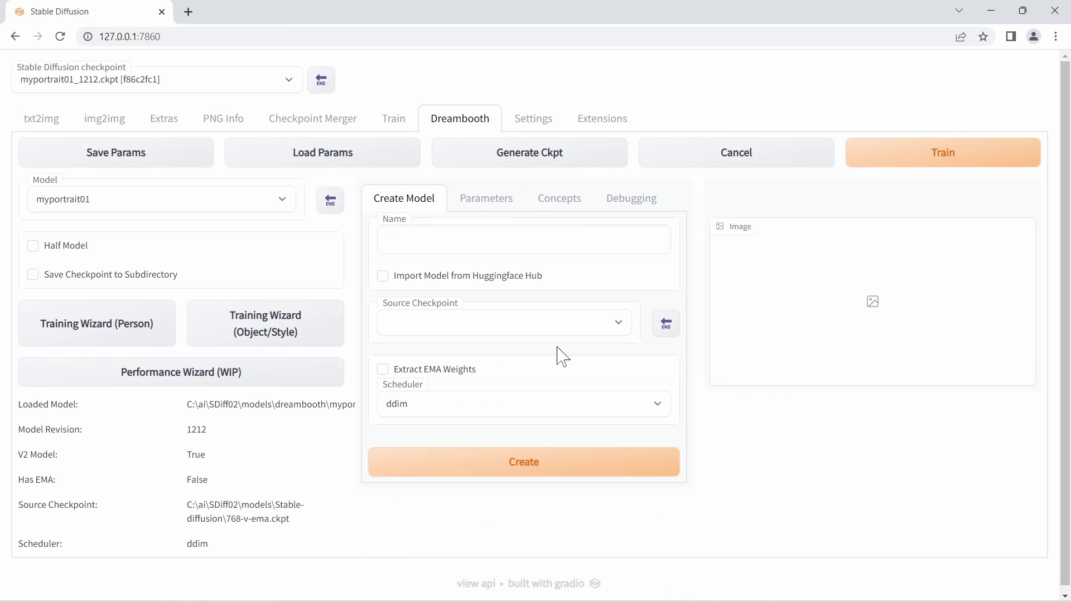
{"action": "left_click", "coordinate": [525, 239]}
{"action": "type", "text": "my"}
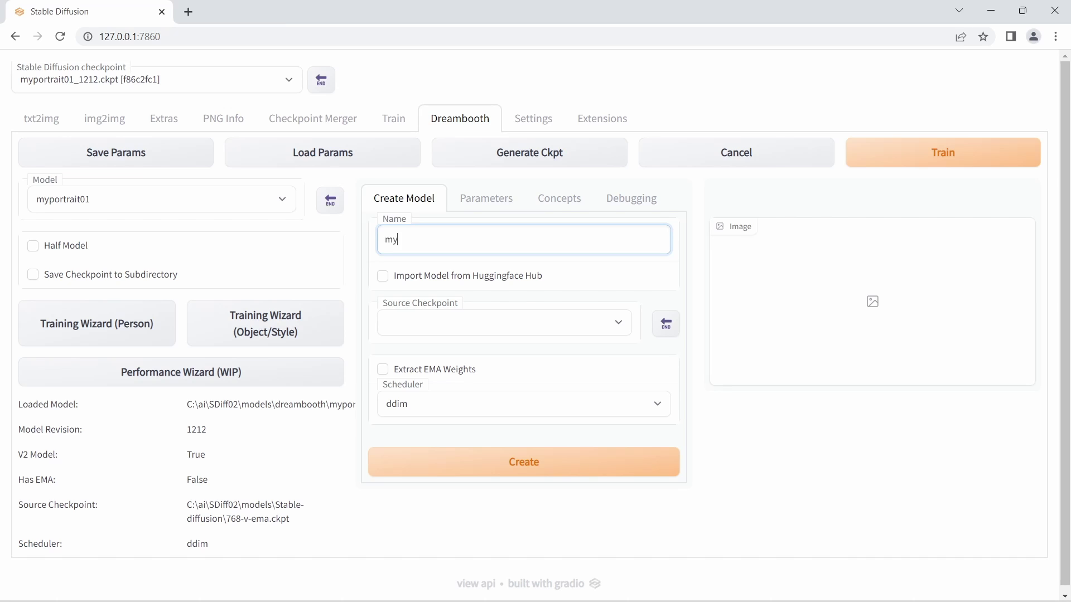
{"action": "type", "text": "abstractoprtrait01"}
{"action": "left_click", "coordinate": [616, 329]}
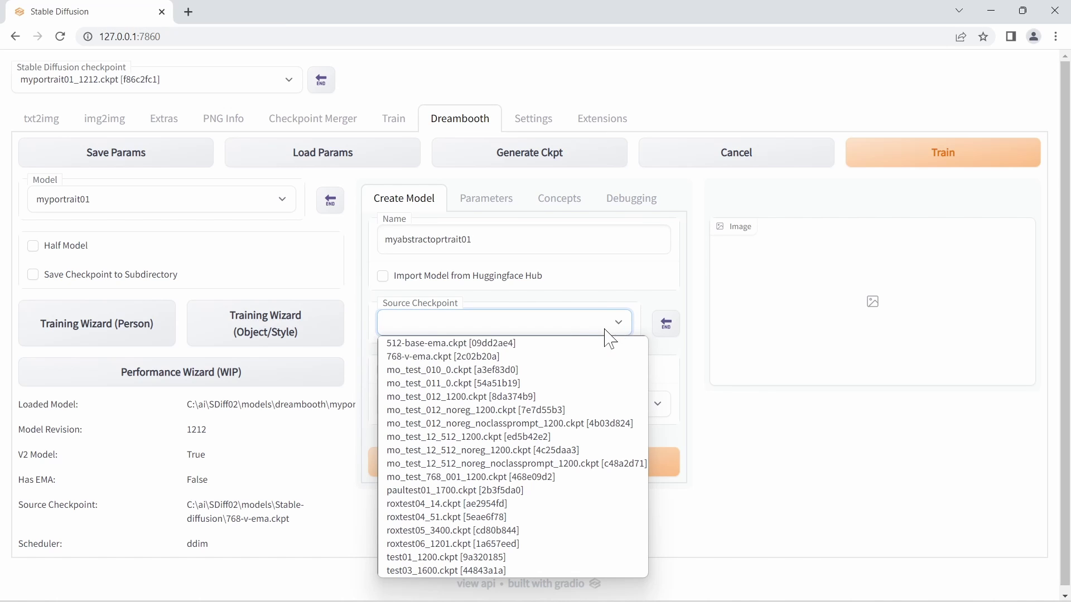
{"action": "left_click", "coordinate": [466, 357]}
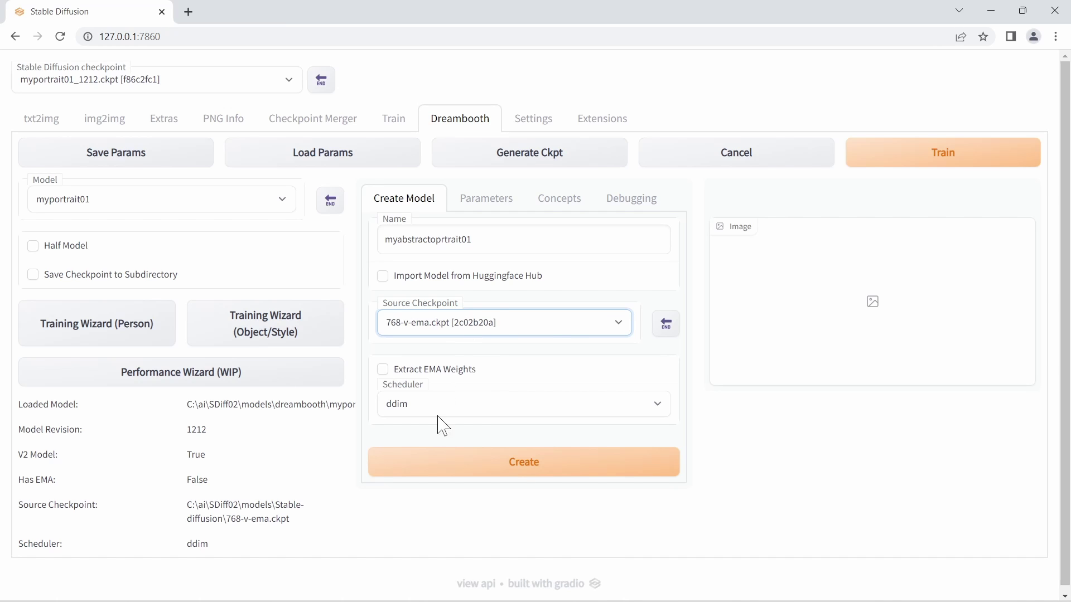
{"action": "left_click", "coordinate": [527, 475]}
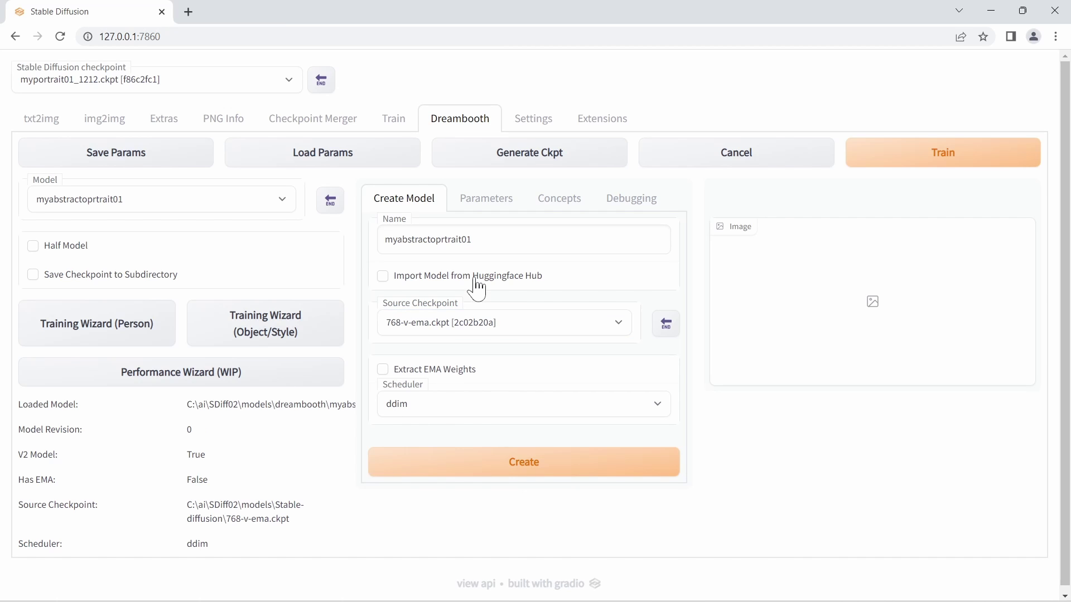
Set the training Resolution to 512 in the new model's parameters and review the advanced tuning options.
{"action": "left_click", "coordinate": [478, 212]}
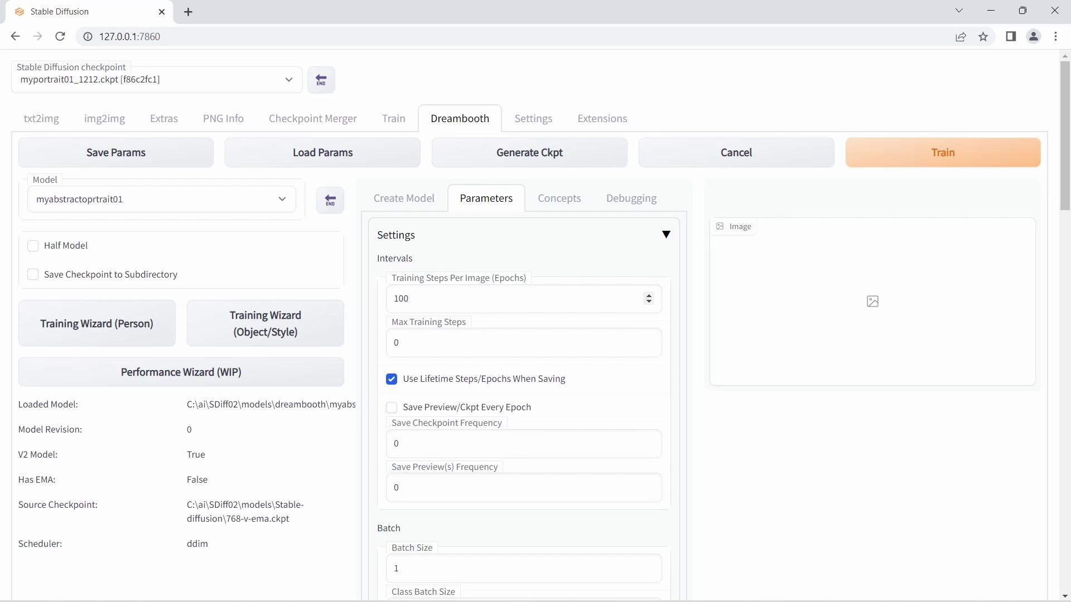
{"action": "scroll", "coordinate": [568, 391], "scroll_direction": "down", "scroll_amount": 3}
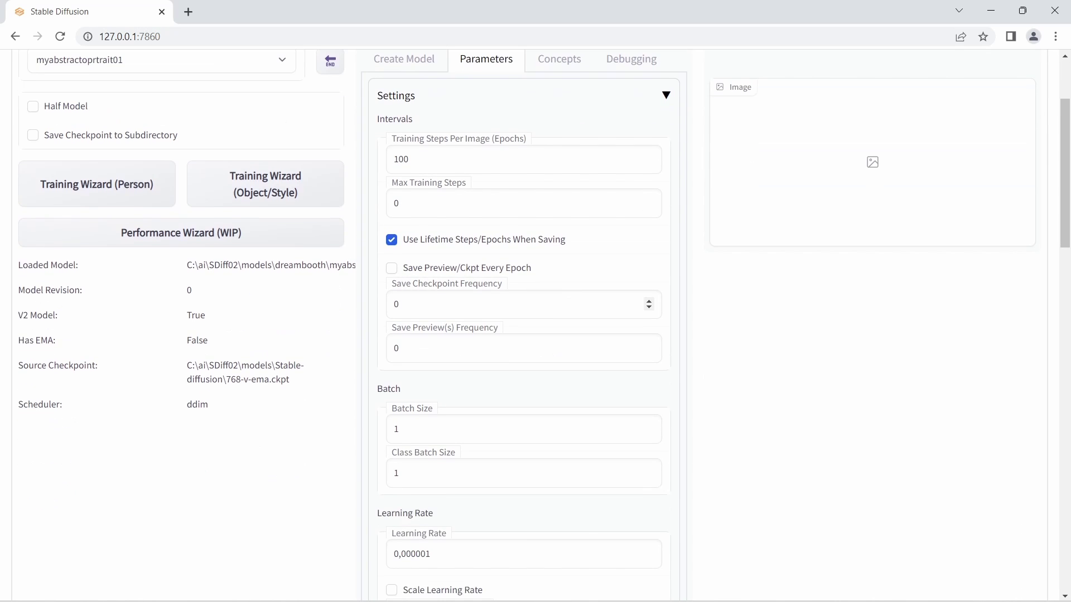
{"action": "scroll", "coordinate": [471, 463], "scroll_direction": "down", "scroll_amount": 3}
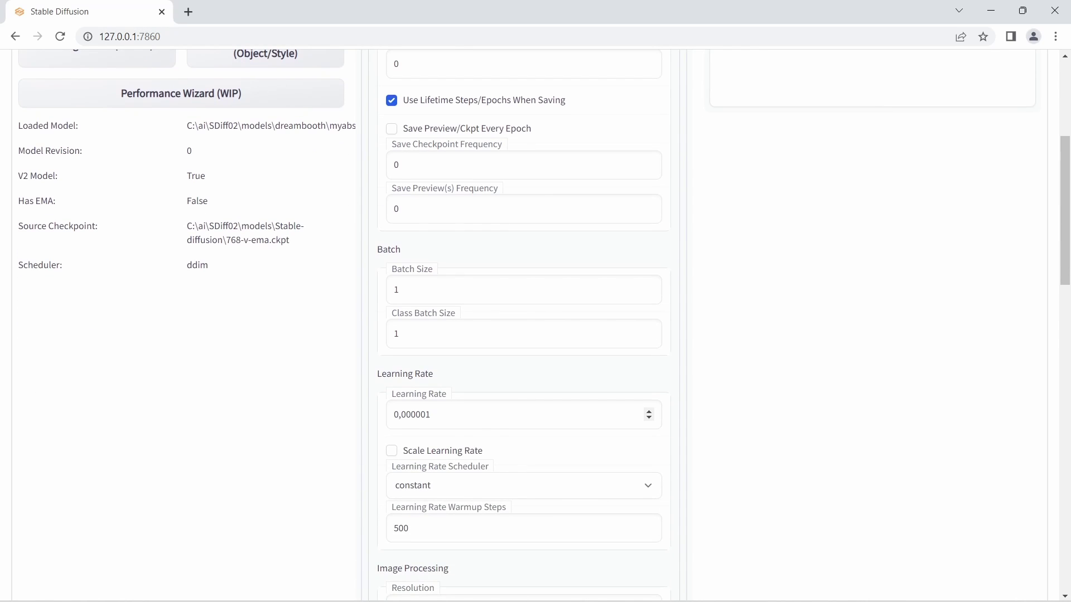
{"action": "scroll", "coordinate": [498, 443], "scroll_direction": "down", "scroll_amount": 3}
{"action": "key", "text": "Tab"}
{"action": "type", "text": "512"}
{"action": "left_click", "coordinate": [285, 421]}
{"action": "scroll", "coordinate": [602, 461], "scroll_direction": "down", "scroll_amount": 6}
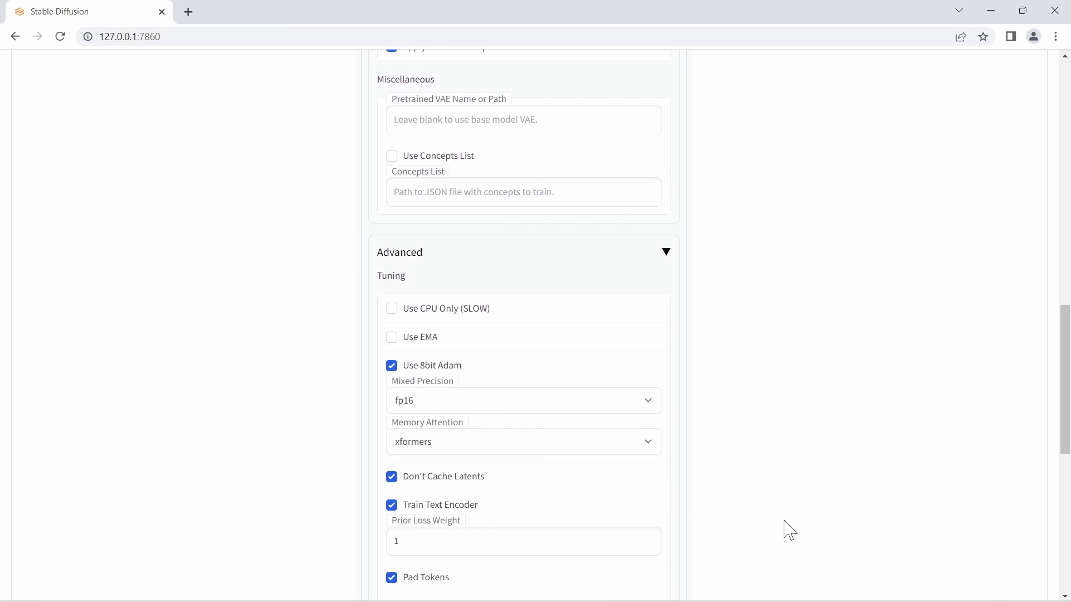
{"action": "scroll", "coordinate": [788, 529], "scroll_direction": "up", "scroll_amount": 15}
Clear Concept 1's Classification Dataset Directory and Class Prompt, and set its Total Number of Class/Reg Images to 0.
{"action": "left_click", "coordinate": [557, 211]}
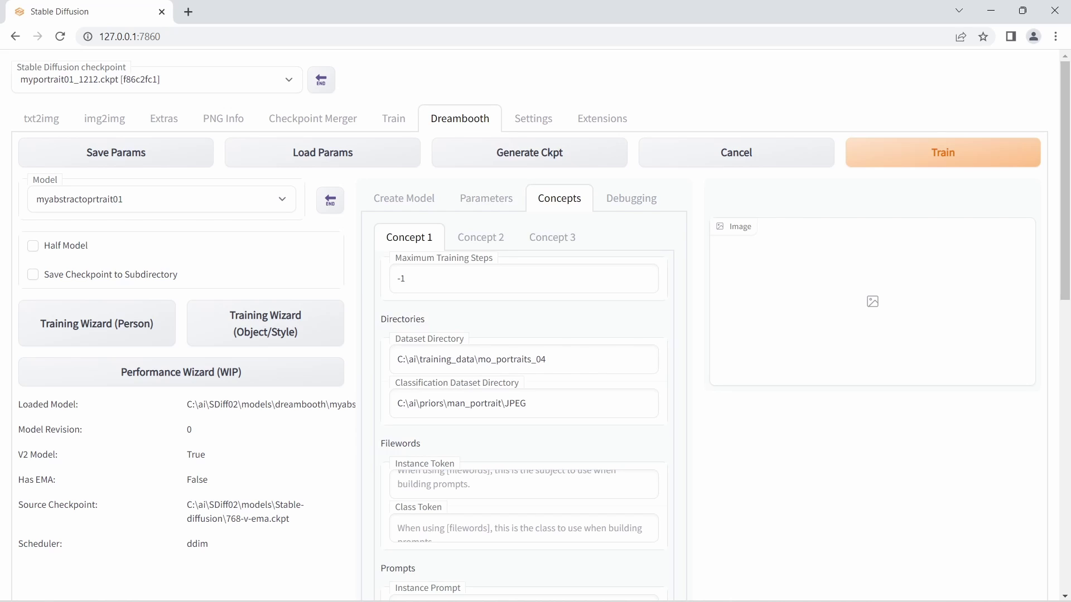
{"action": "left_click_drag", "start_coordinate": [530, 403], "coordinate": [349, 418]}
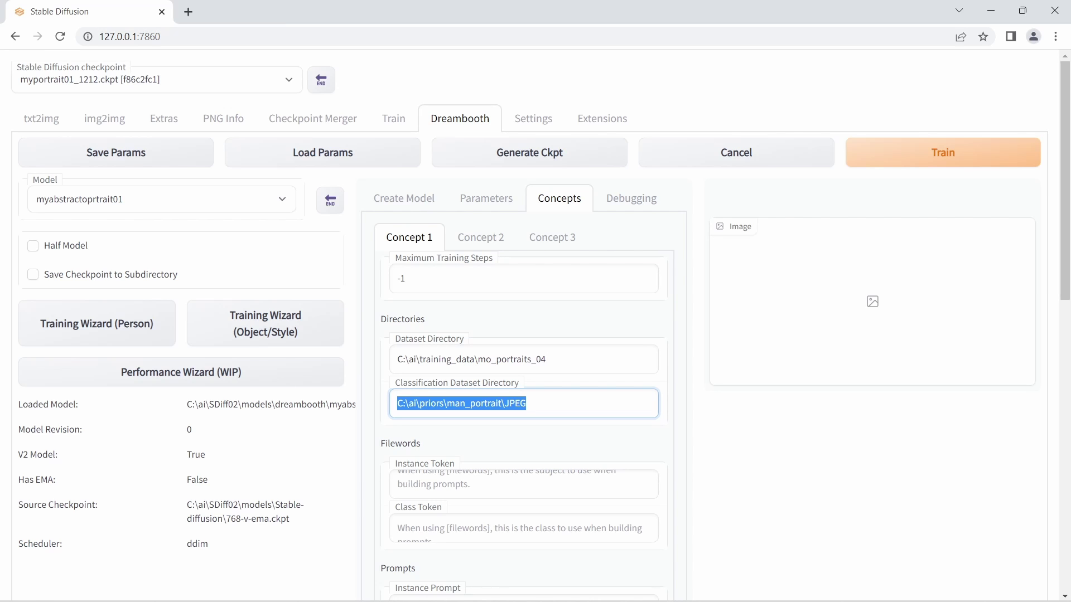
{"action": "key", "text": "Delete"}
{"action": "scroll", "coordinate": [540, 453], "scroll_direction": "down", "scroll_amount": 5}
{"action": "triple_click", "coordinate": [490, 397]}
{"action": "key", "text": "Delete"}
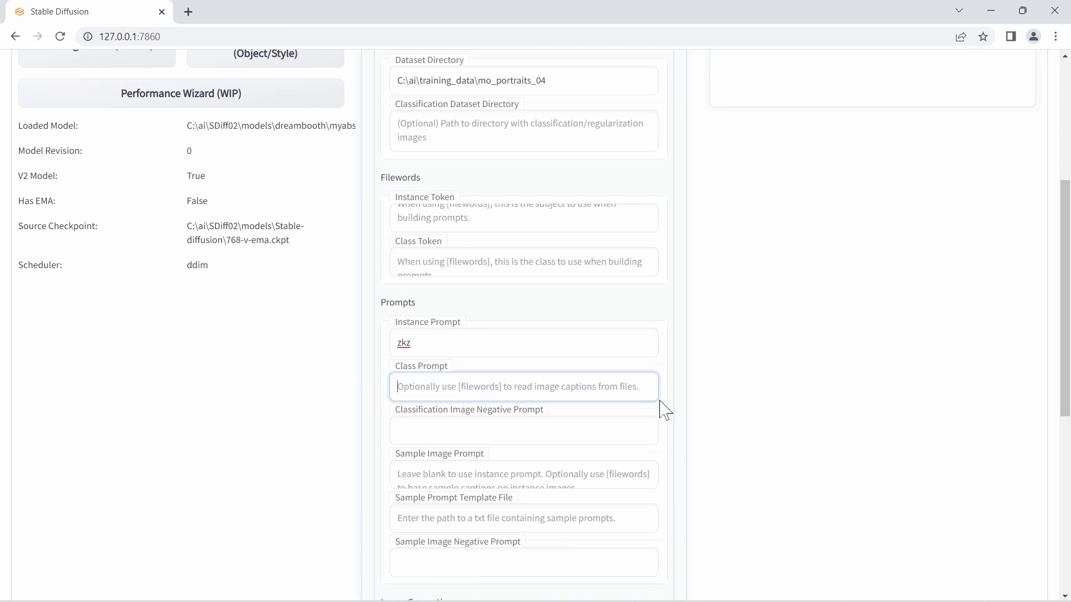
{"action": "scroll", "coordinate": [667, 428], "scroll_direction": "down", "scroll_amount": 5}
{"action": "left_click_drag", "start_coordinate": [411, 364], "coordinate": [365, 373]}
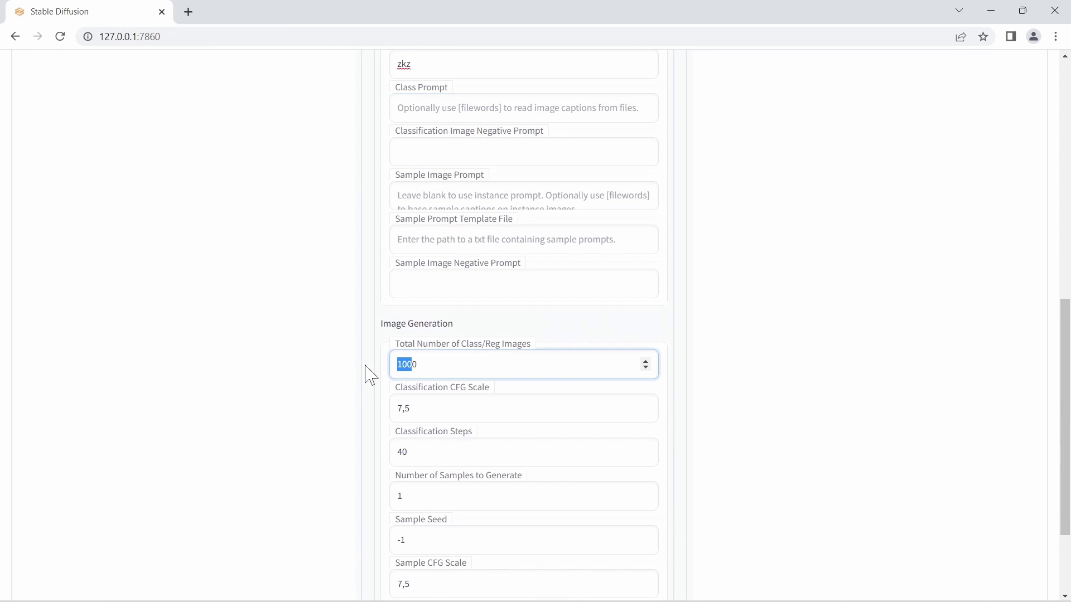
{"action": "key", "text": "Delete"}
Copy the abstract paintings folder path C:\ai\training_data\abstract_paintings_001\selection from File Explorer into Concept 2's Dataset Directory.
{"action": "scroll", "coordinate": [724, 378], "scroll_direction": "up", "scroll_amount": 15}
{"action": "left_click", "coordinate": [481, 240]}
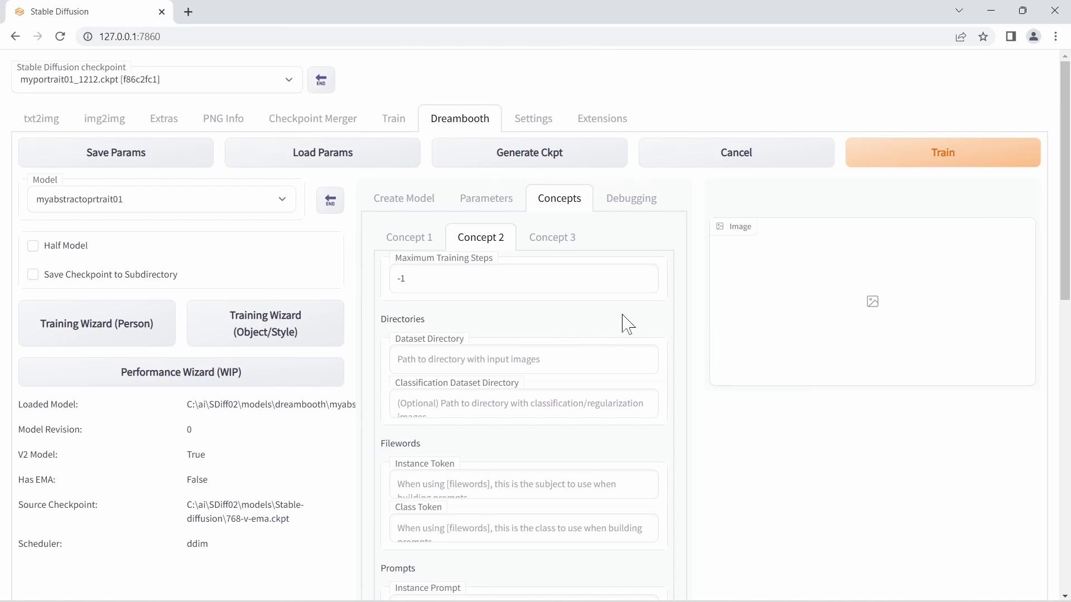
{"action": "left_click", "coordinate": [312, 585]}
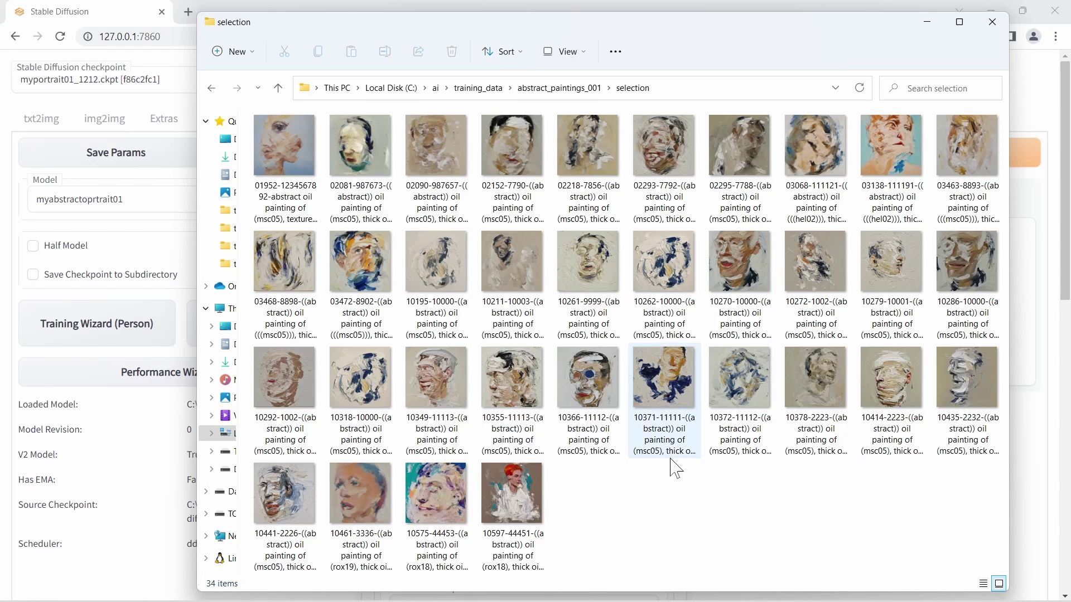
{"action": "left_click", "coordinate": [742, 88]}
{"action": "key", "text": "ctrl+c"}
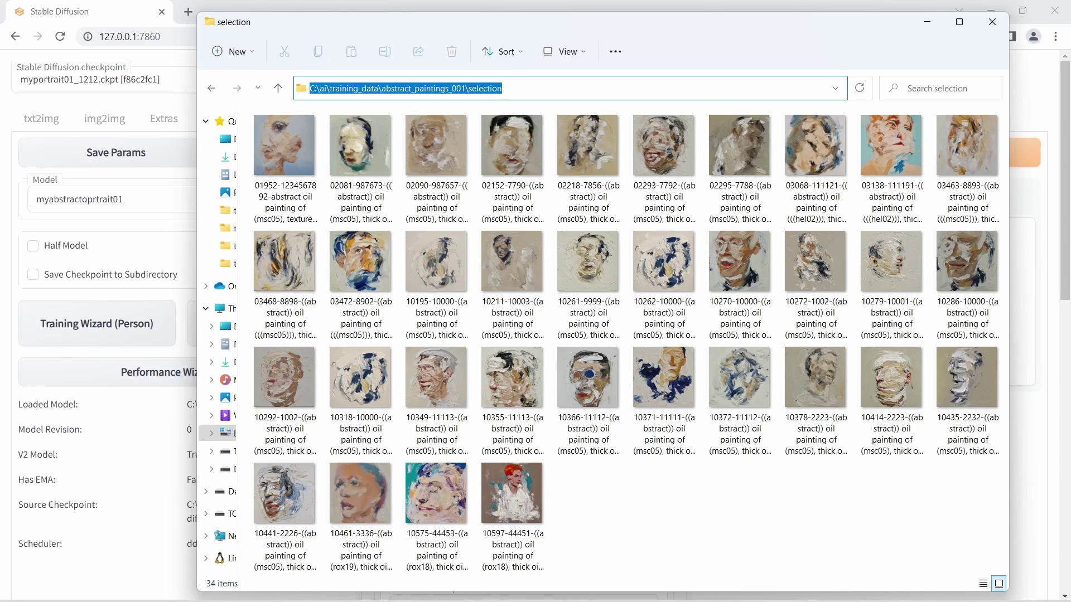
{"action": "key", "text": "alt+Tab"}
{"action": "left_click", "coordinate": [497, 354]}
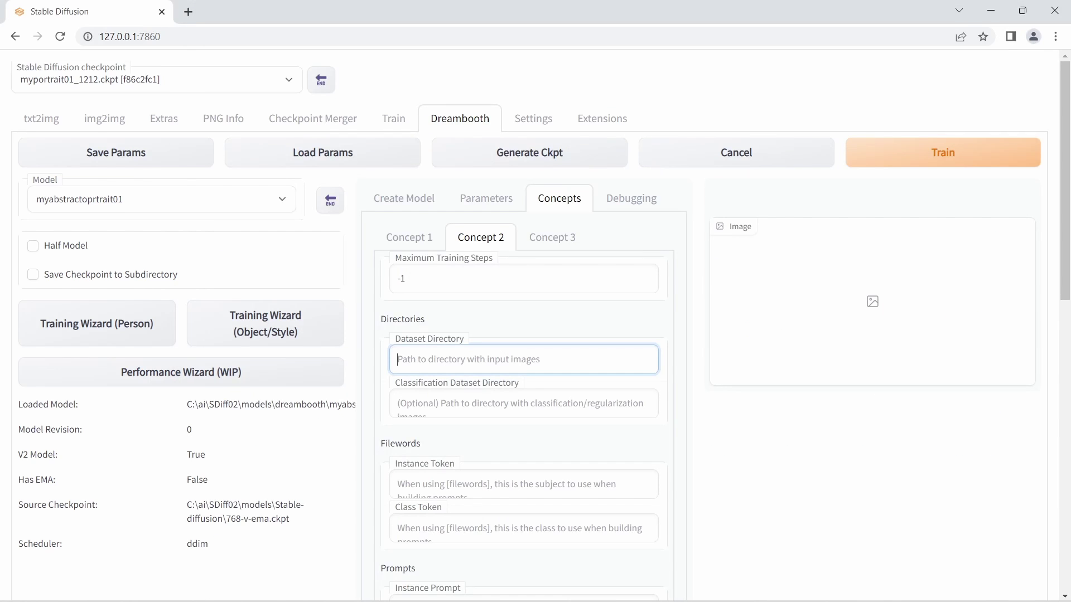
{"action": "key", "text": "ctrl+v"}
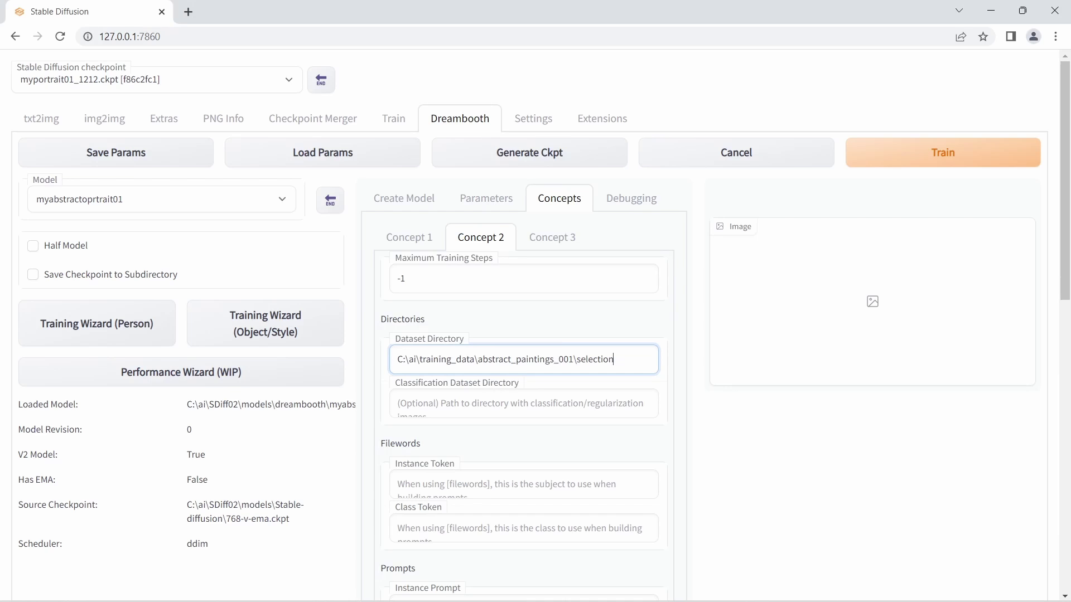
Enter abs768 as Concept 2's Instance Prompt.
{"action": "scroll", "coordinate": [502, 554], "scroll_direction": "down", "scroll_amount": 2}
{"action": "left_click", "coordinate": [502, 470]}
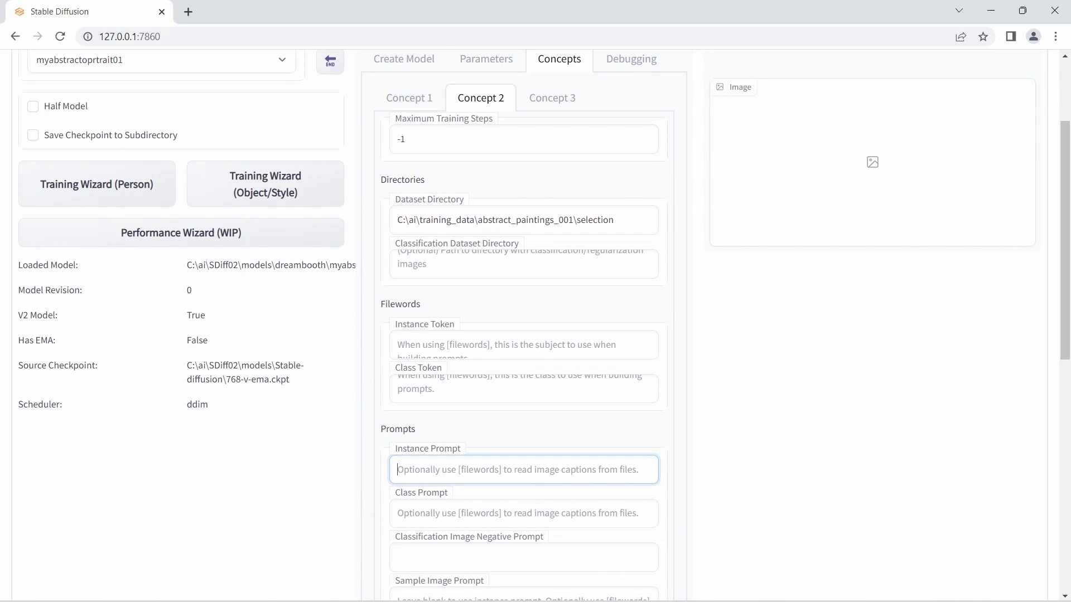
{"action": "type", "text": "abs768"}
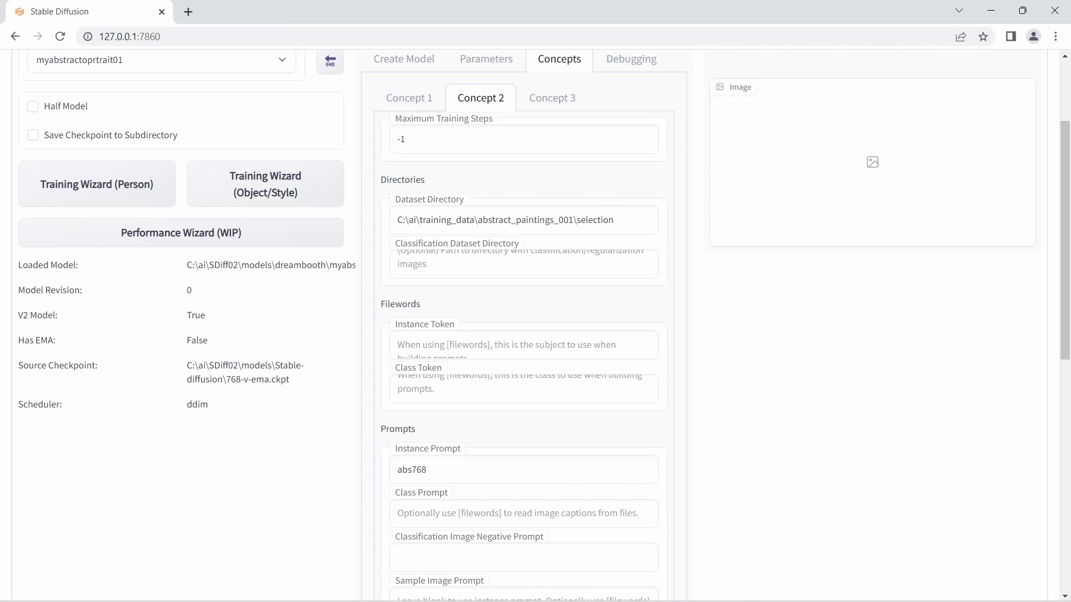
Check Concept 2's image generation settings and the interval parameters, and start training myabstractoprtrait01.
{"action": "scroll", "coordinate": [359, 485], "scroll_direction": "down", "scroll_amount": 8}
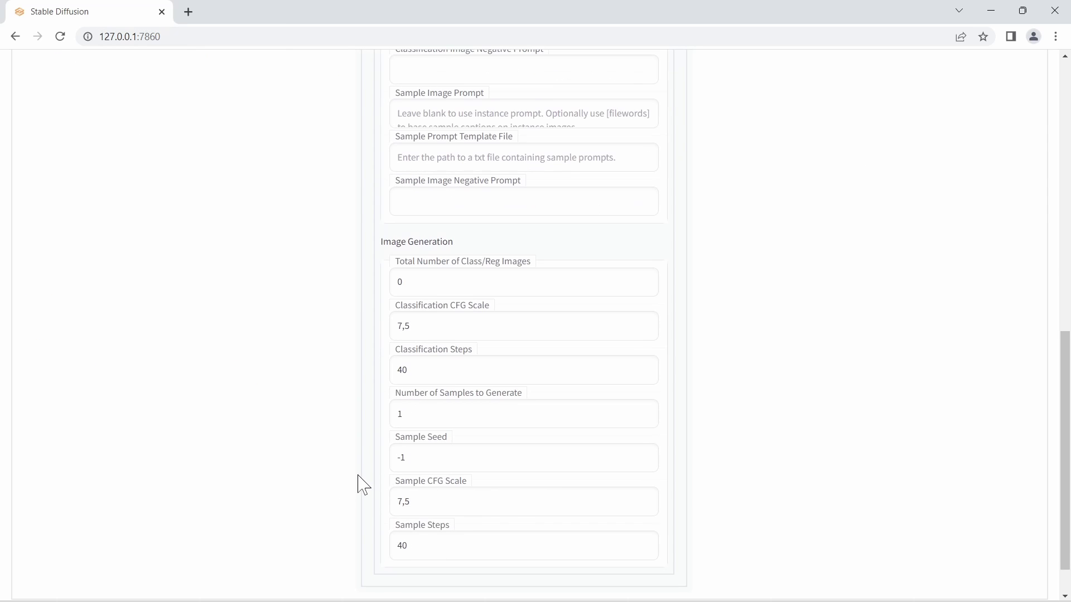
{"action": "scroll", "coordinate": [360, 484], "scroll_direction": "up", "scroll_amount": 10}
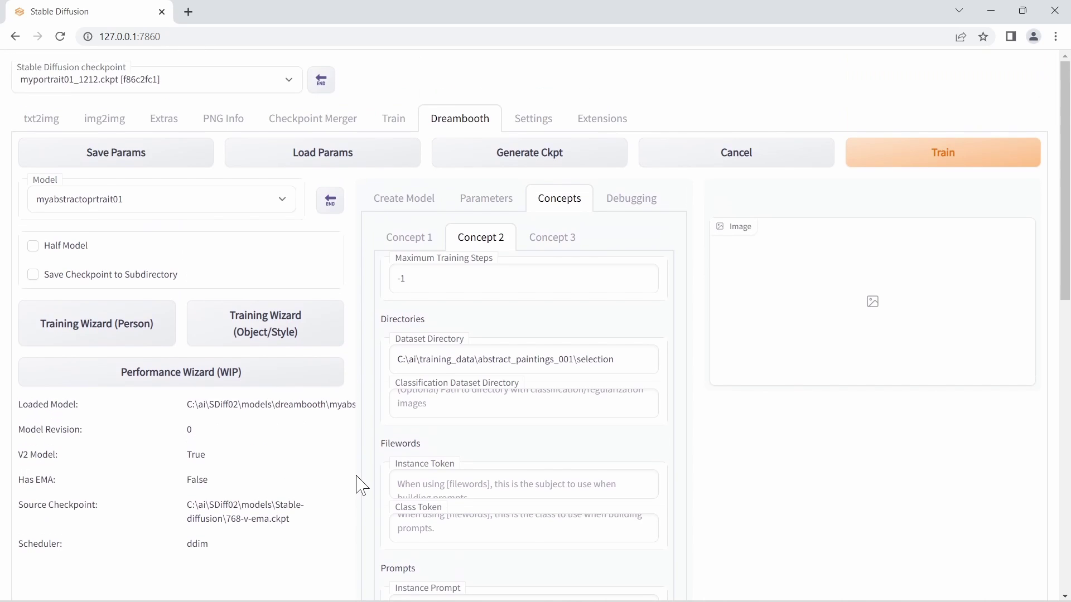
{"action": "left_click", "coordinate": [488, 201]}
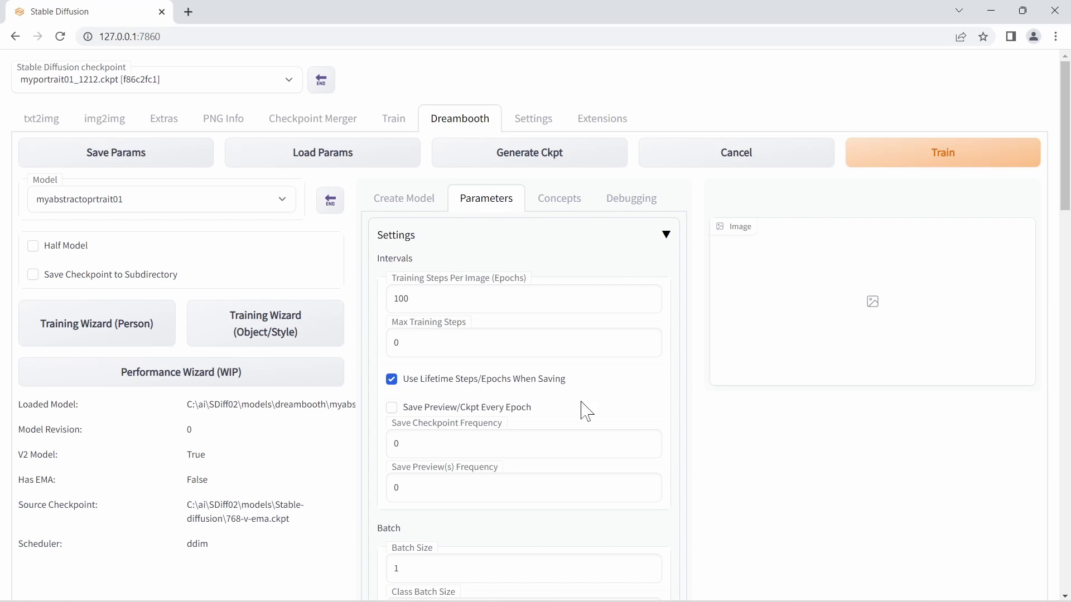
{"action": "left_click", "coordinate": [936, 159]}
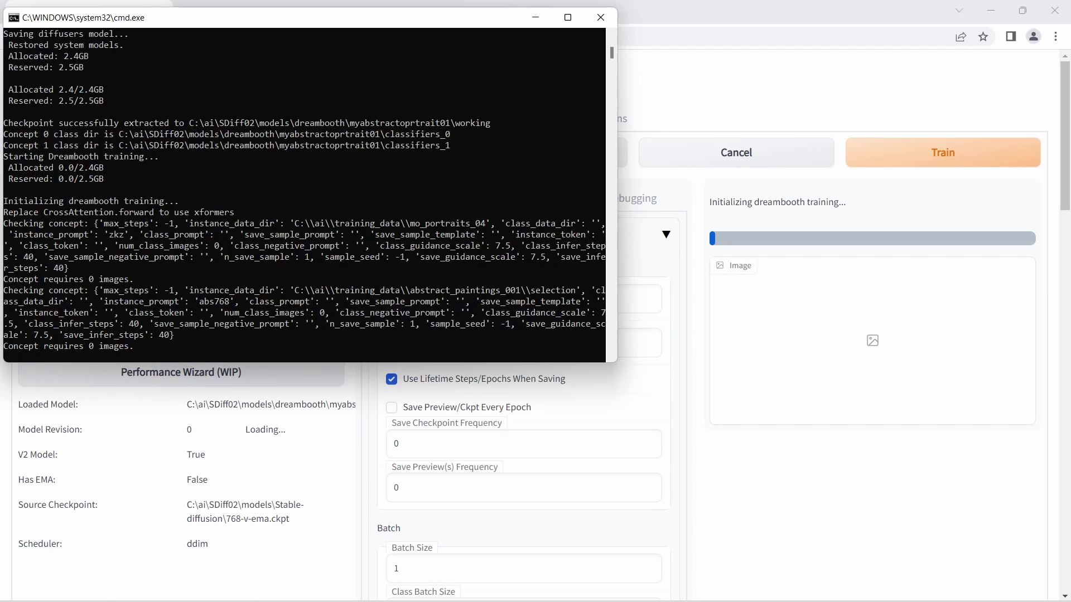
Monitor dedicated GPU memory usage in Task Manager alongside the console's training output, and return to the web UI.
{"action": "key", "text": "ctrl+shift+Escape"}
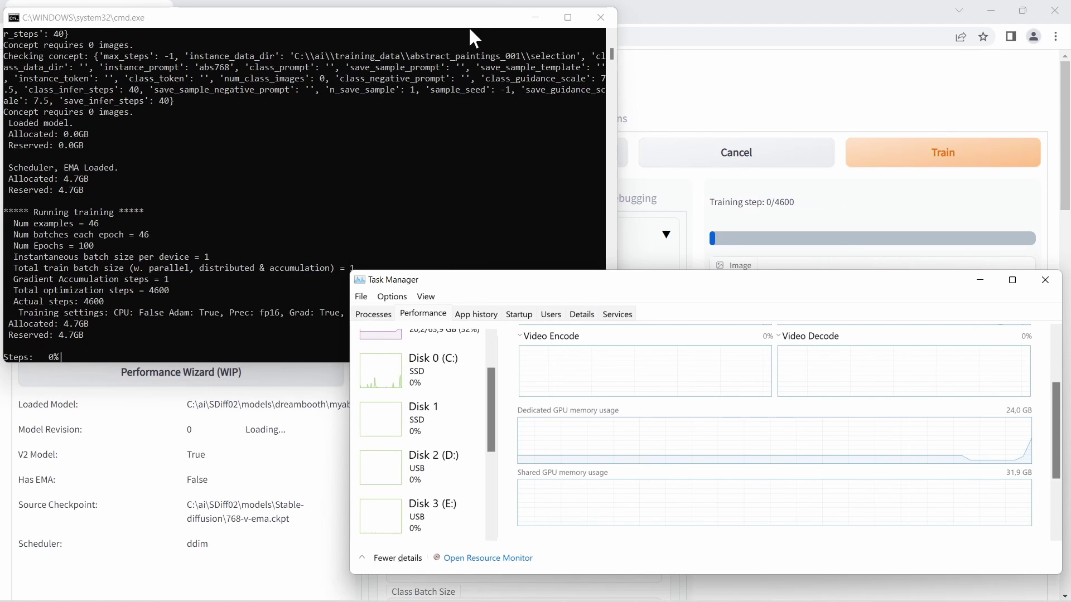
{"action": "left_click", "coordinate": [468, 26]}
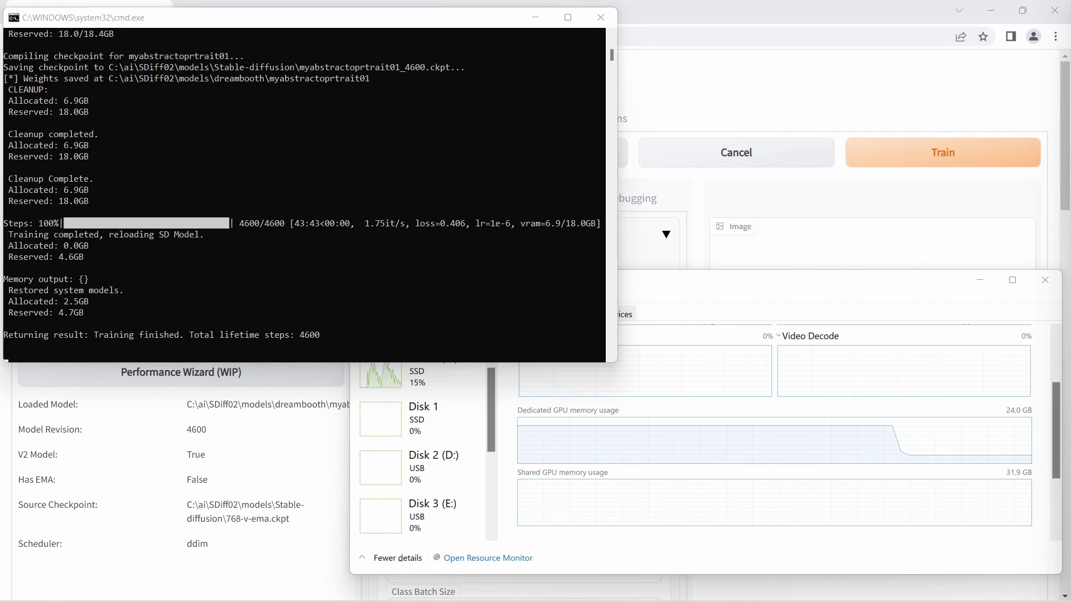
{"action": "left_click", "coordinate": [792, 62]}
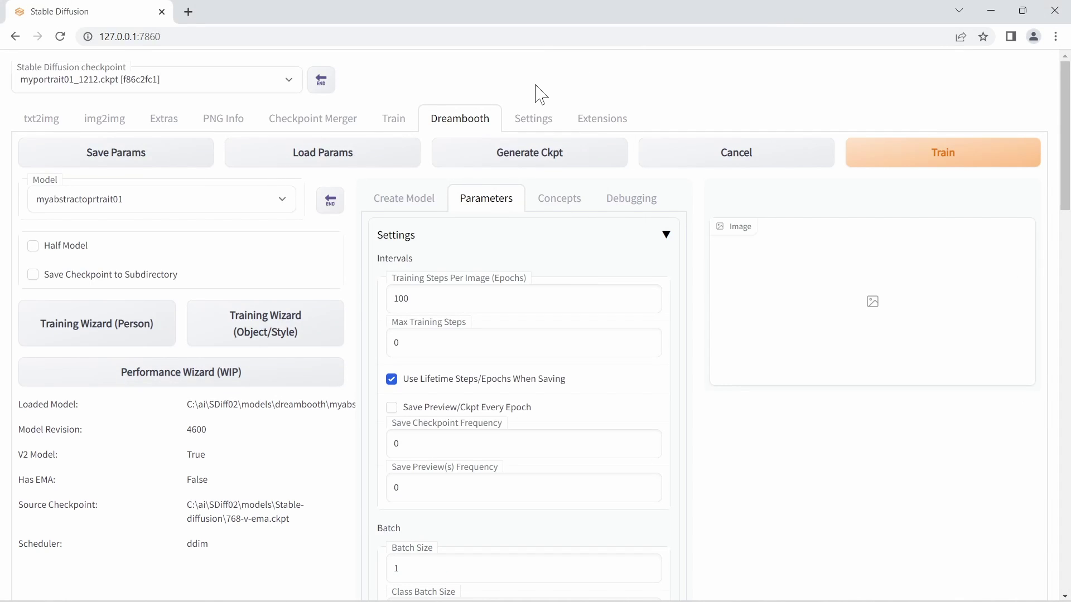
Load the checkpoint myabstractoprtrait01_4600.ckpt and go to txt2img.
{"action": "left_click", "coordinate": [287, 79]}
{"action": "left_click", "coordinate": [195, 248]}
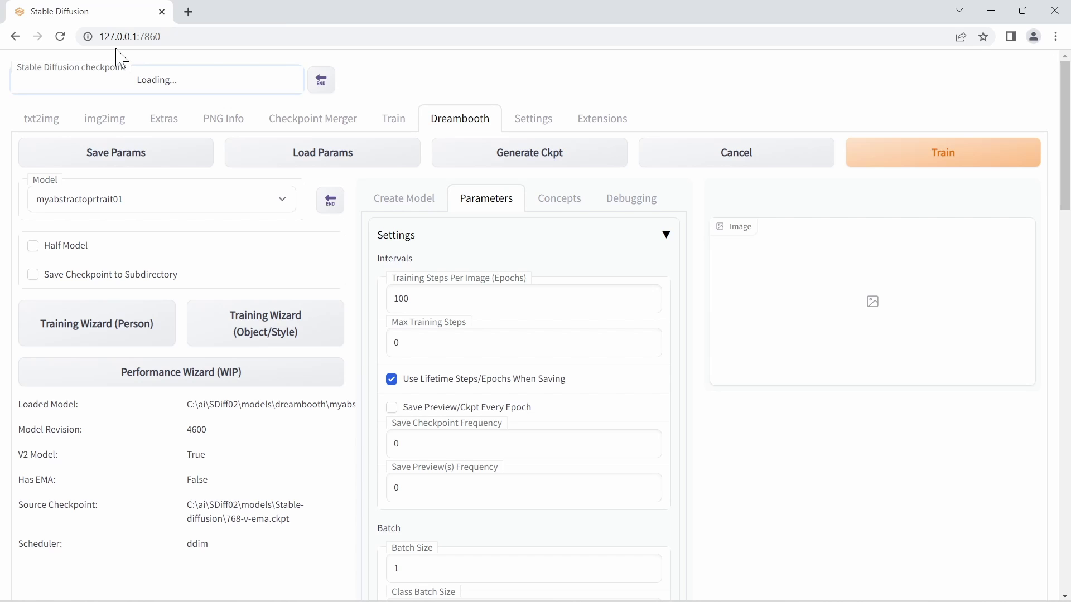
{"action": "left_click", "coordinate": [41, 132]}
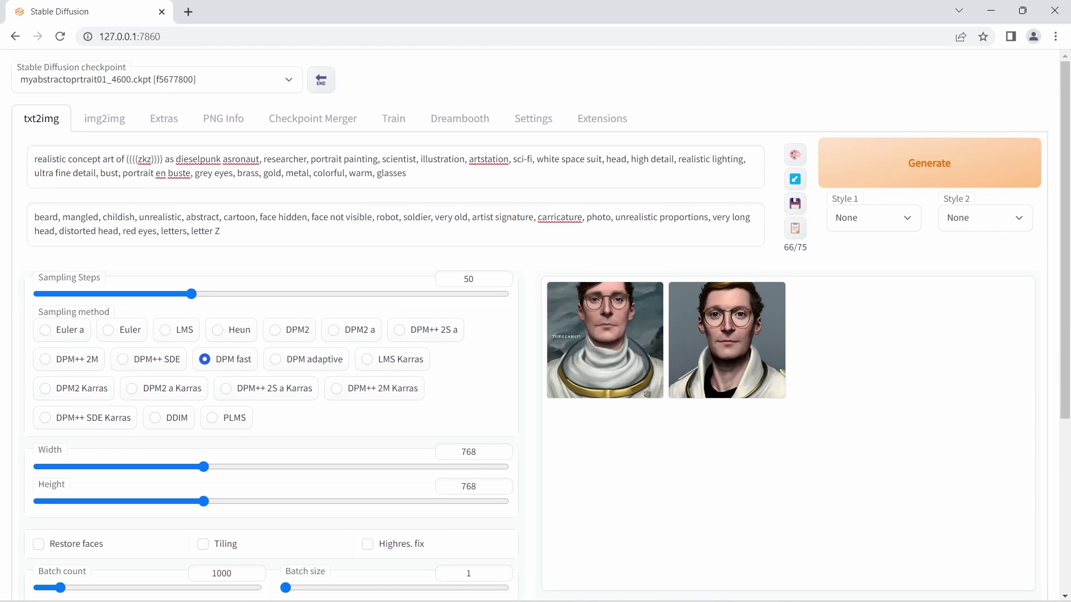
Replace the prompt with one for an abstract minimalist bust, portrait painting of (zkz), in the style of (((abs768))), with expressive long large strokes, colorful.
{"action": "left_click", "coordinate": [50, 146]}
{"action": "key", "text": "ctrl+a"}
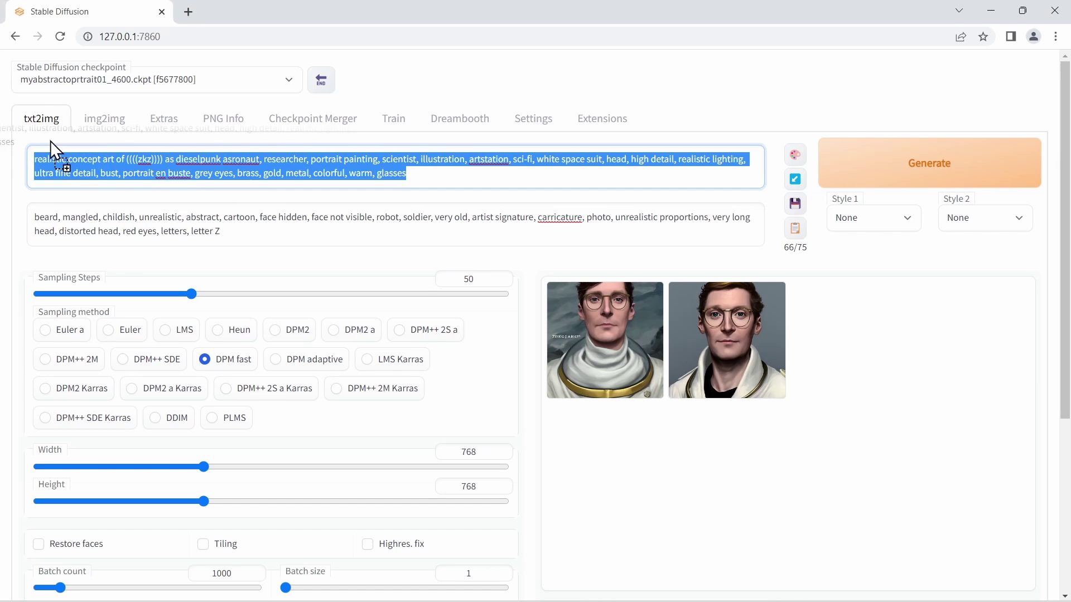
{"action": "key", "text": "ctrl+v"}
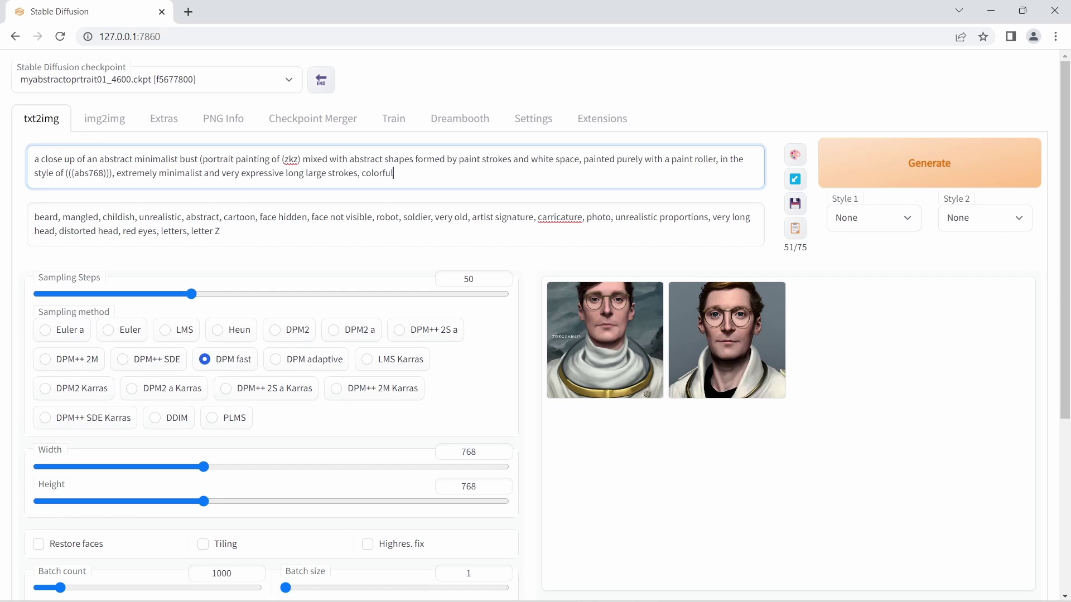
{"action": "double_click", "coordinate": [291, 159]}
{"action": "left_click_drag", "start_coordinate": [71, 174], "coordinate": [104, 174]}
{"action": "key", "text": "Left"}
{"action": "double_click", "coordinate": [88, 174]}
Replace the negative prompt with "cute, whimsical, conventional, mainstream, naive, childish, simple, plain, photorealism, obvious, too detailed, overly detailed, confusing, dense paint".
{"action": "left_click", "coordinate": [220, 231]}
{"action": "key", "text": "ctrl+a"}
{"action": "key", "text": "ctrl+v"}
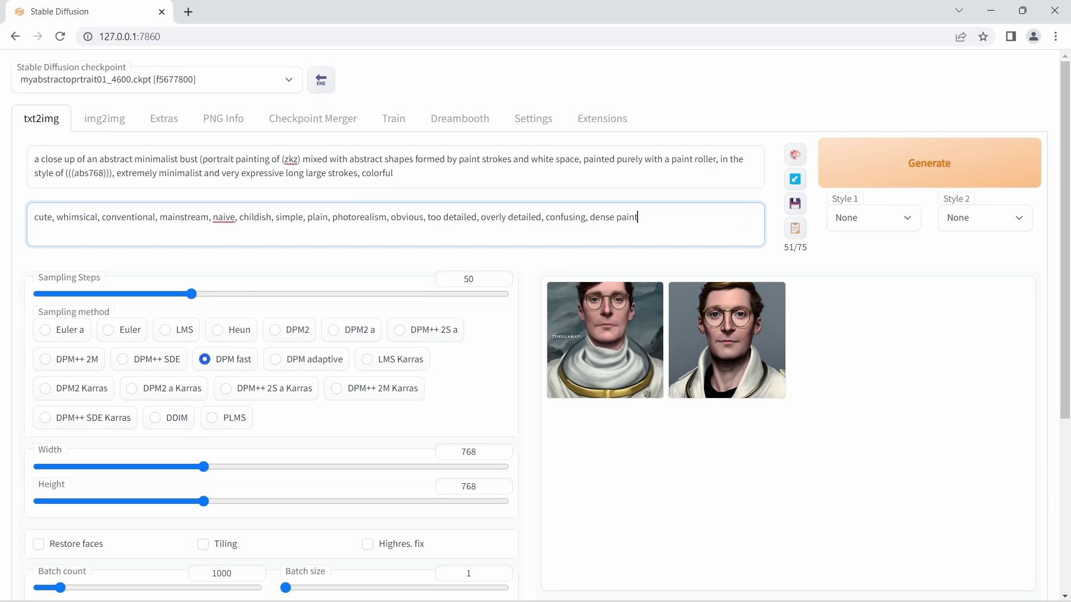
Set the sampling method to DDIM, Sampling Steps to 30 and CFG Scale to 5, and start generating the image batch.
{"action": "left_click", "coordinate": [168, 422]}
{"action": "double_click", "coordinate": [468, 278]}
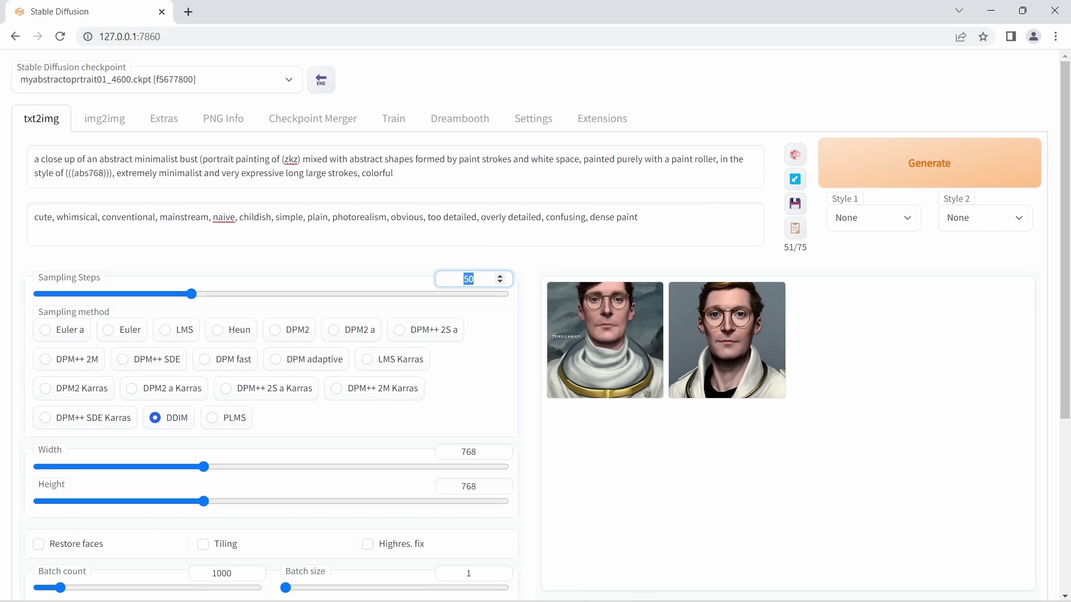
{"action": "type", "text": "30"}
{"action": "scroll", "coordinate": [547, 515], "scroll_direction": "down", "scroll_amount": 2}
{"action": "left_click_drag", "start_coordinate": [161, 500], "coordinate": [106, 509]}
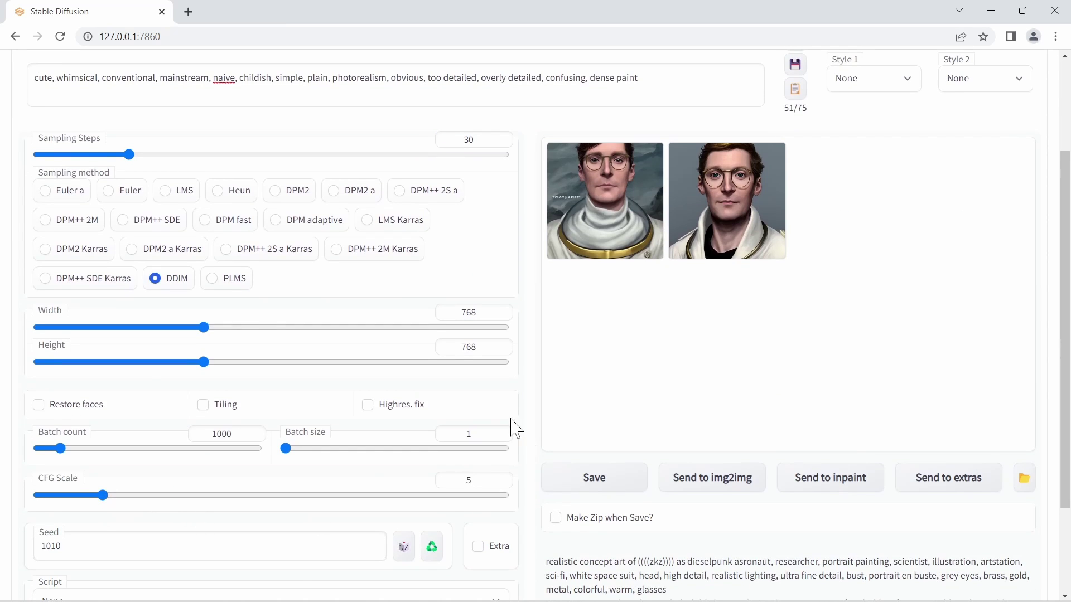
{"action": "scroll", "coordinate": [516, 429], "scroll_direction": "up", "scroll_amount": 2}
{"action": "left_click", "coordinate": [934, 177]}
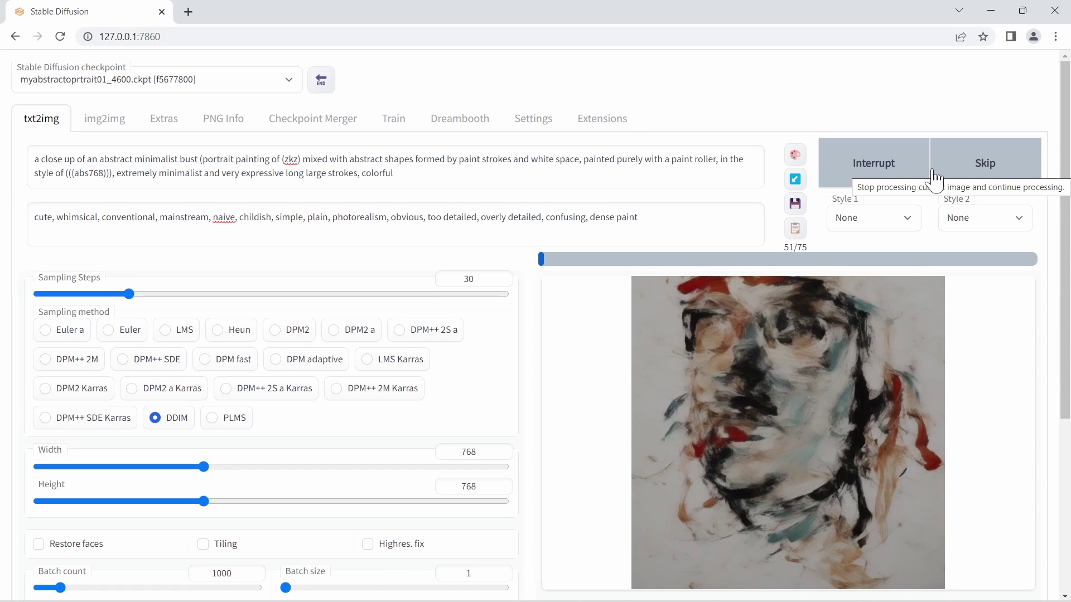
Load the list of available extensions from the extension index URL.
{"action": "left_click", "coordinate": [617, 122]}
{"action": "left_click", "coordinate": [114, 156]}
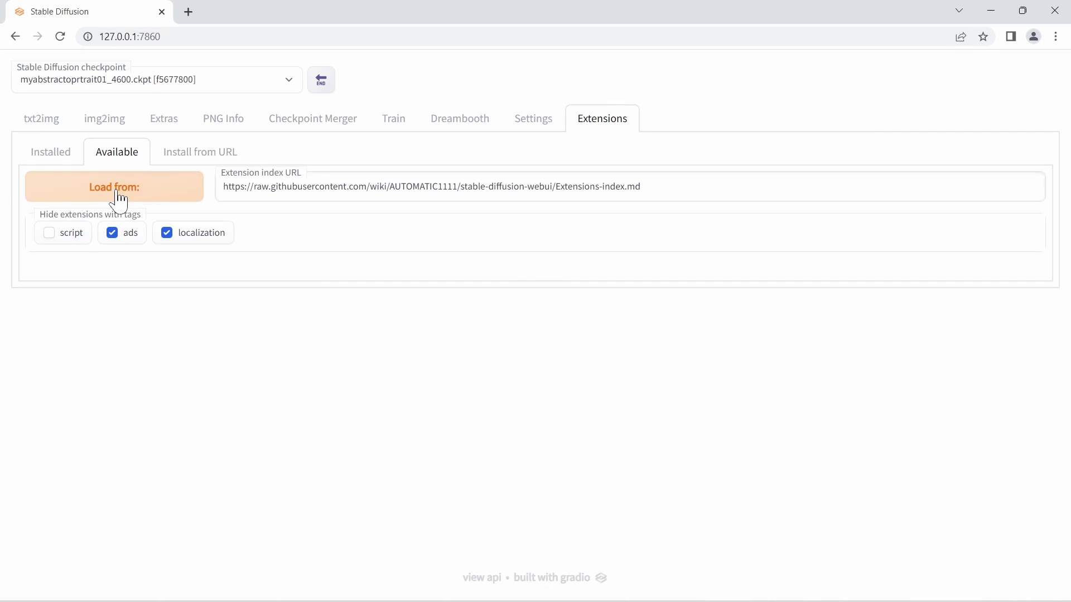
{"action": "left_click", "coordinate": [117, 193]}
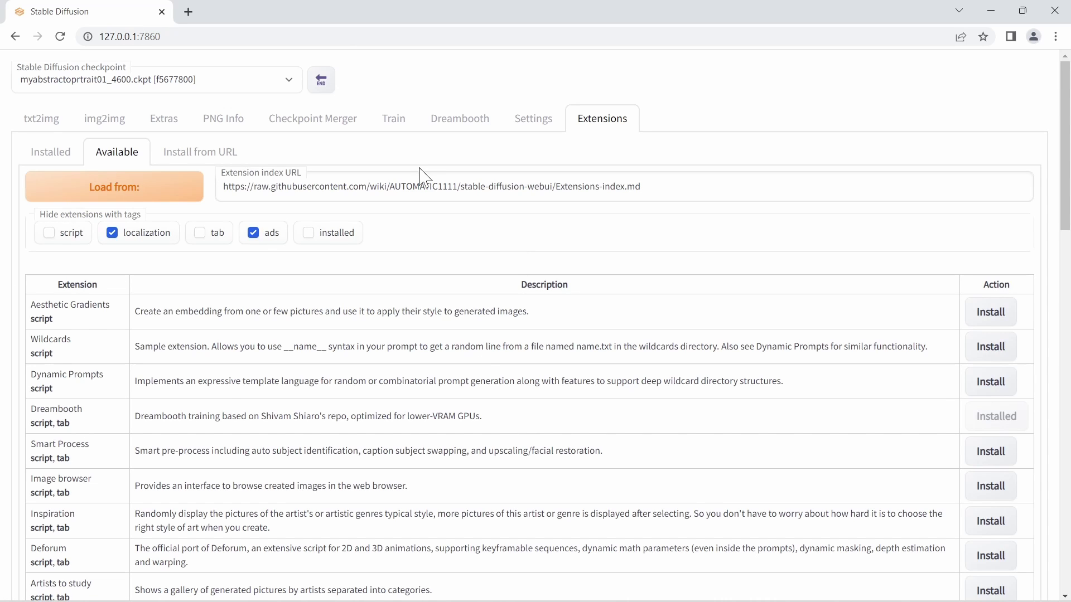
Review the Dreambooth model creation options and the training parameters from the intervals through the advanced tuning and gradient settings.
{"action": "left_click", "coordinate": [441, 120]}
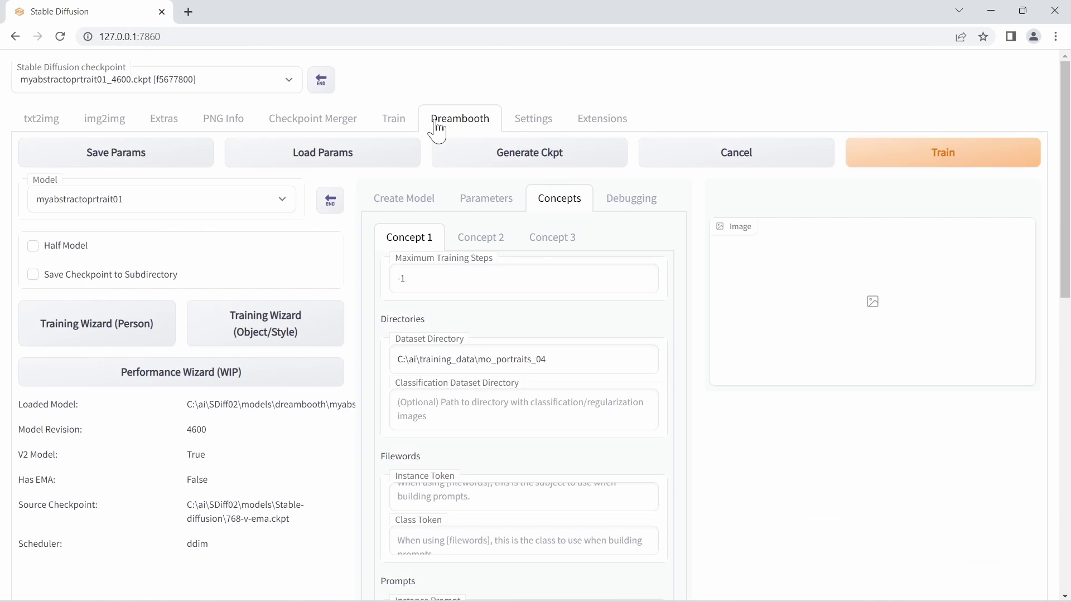
{"action": "left_click", "coordinate": [403, 200]}
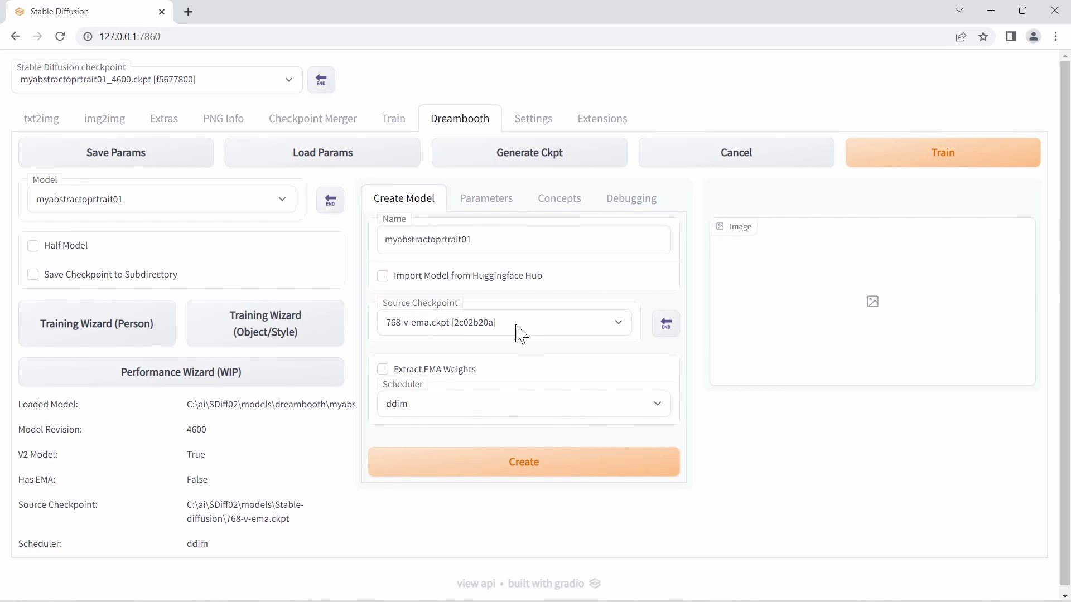
{"action": "left_click", "coordinate": [477, 205]}
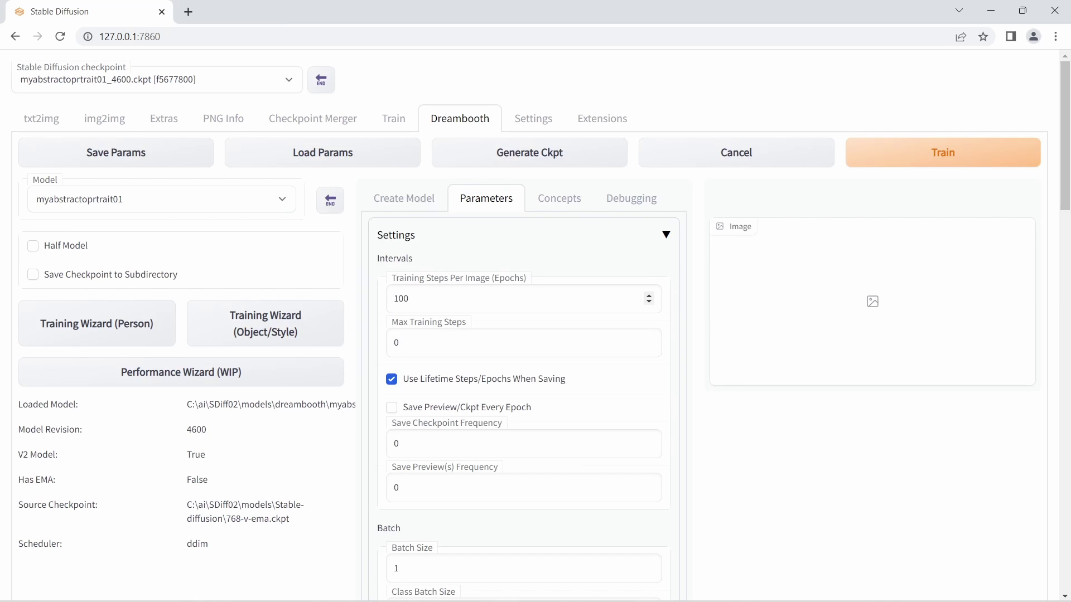
{"action": "scroll", "coordinate": [647, 301], "scroll_direction": "down", "scroll_amount": 3}
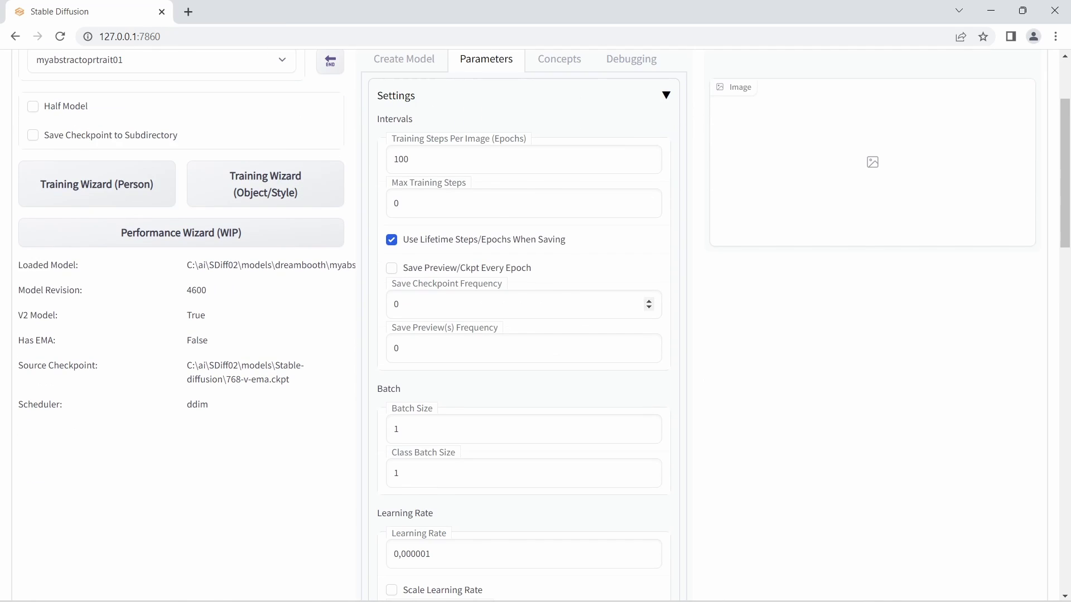
{"action": "scroll", "coordinate": [473, 335], "scroll_direction": "down", "scroll_amount": 3}
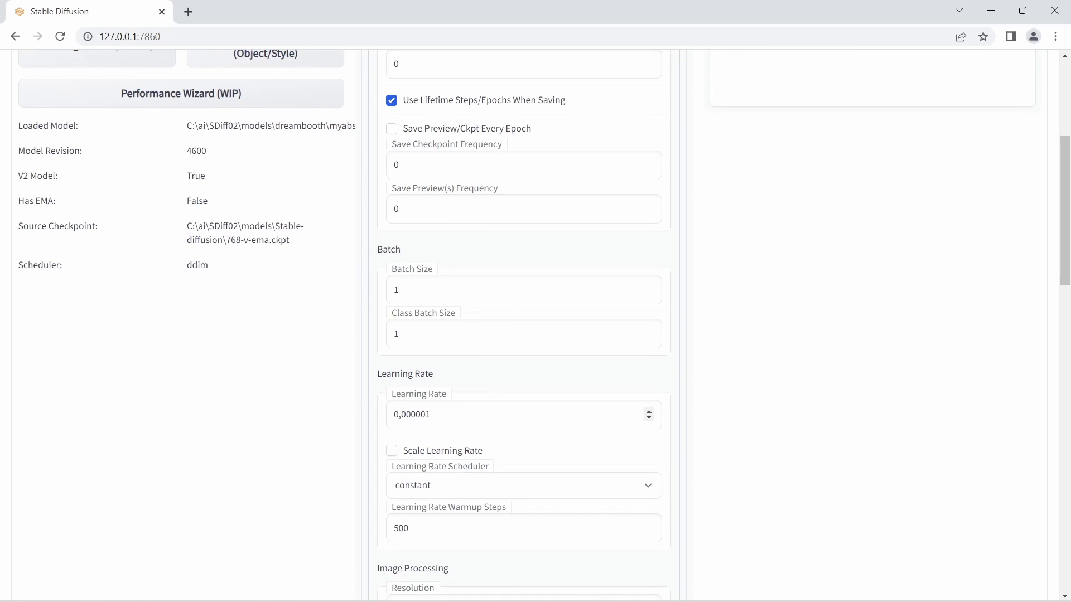
{"action": "scroll", "coordinate": [490, 413], "scroll_direction": "down", "scroll_amount": 3}
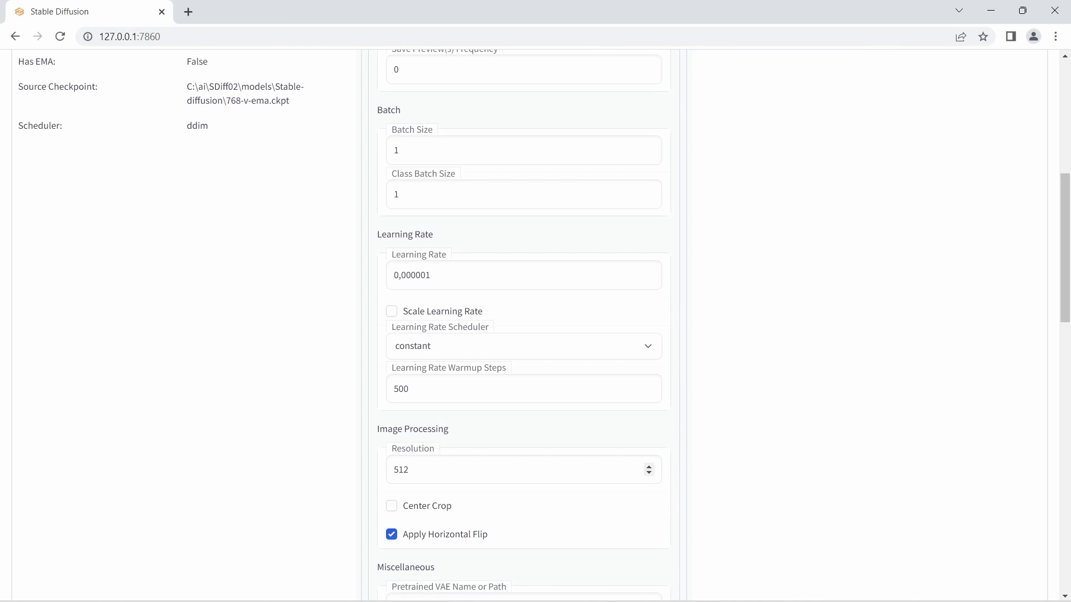
{"action": "scroll", "coordinate": [461, 306], "scroll_direction": "down", "scroll_amount": 10}
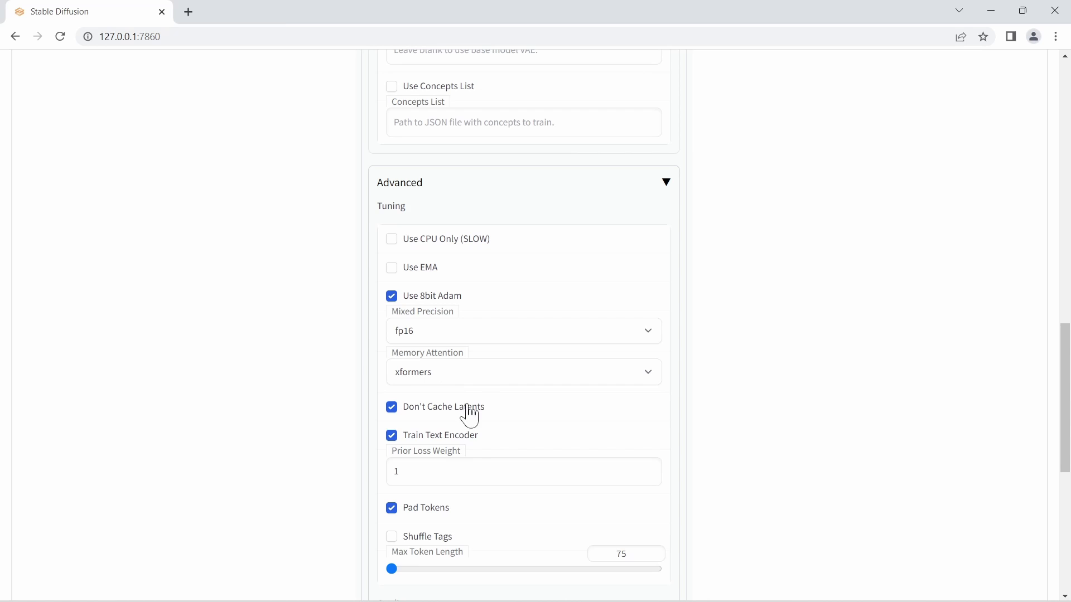
{"action": "scroll", "coordinate": [490, 418], "scroll_direction": "down", "scroll_amount": 5}
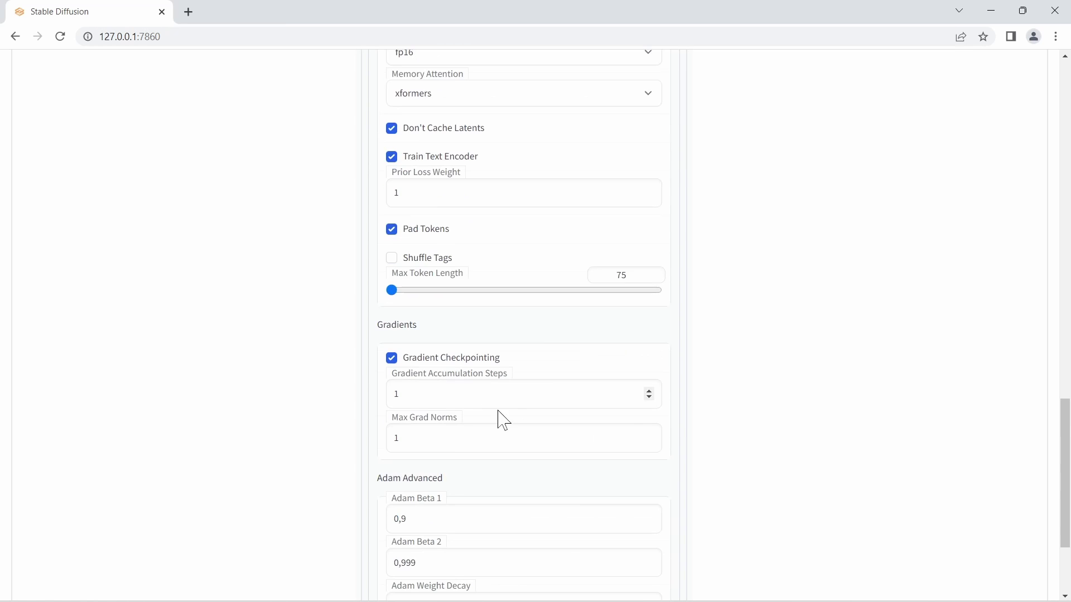
Review the dataset directory of Concept 1 and the directories, prompts and image generation settings of Concept 2.
{"action": "scroll", "coordinate": [499, 420], "scroll_direction": "up", "scroll_amount": 20}
{"action": "left_click", "coordinate": [557, 201]}
{"action": "left_click", "coordinate": [545, 359]}
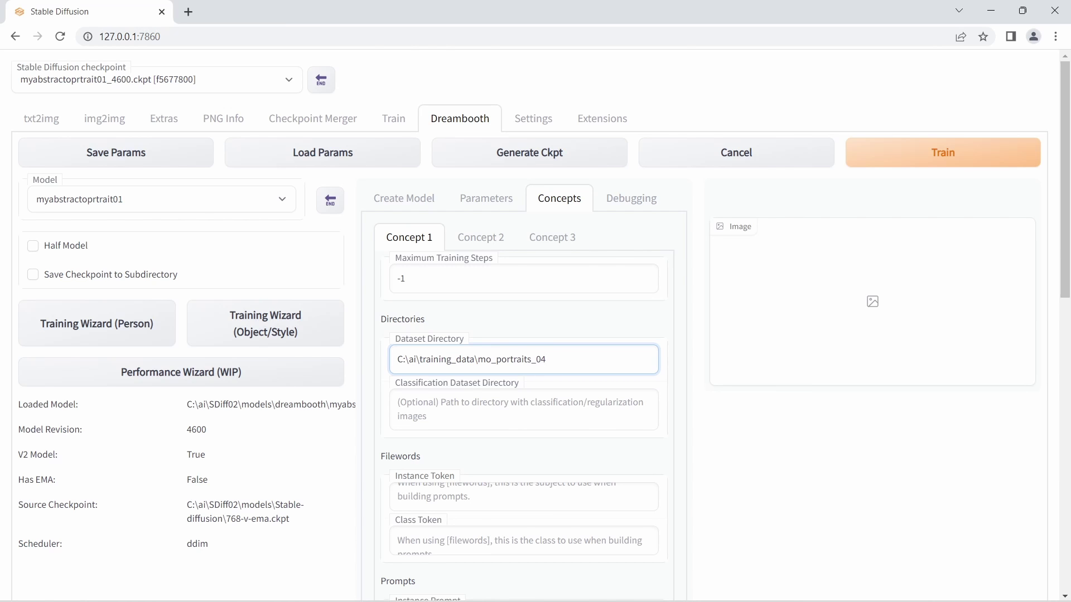
{"action": "scroll", "coordinate": [524, 335], "scroll_direction": "down", "scroll_amount": 3}
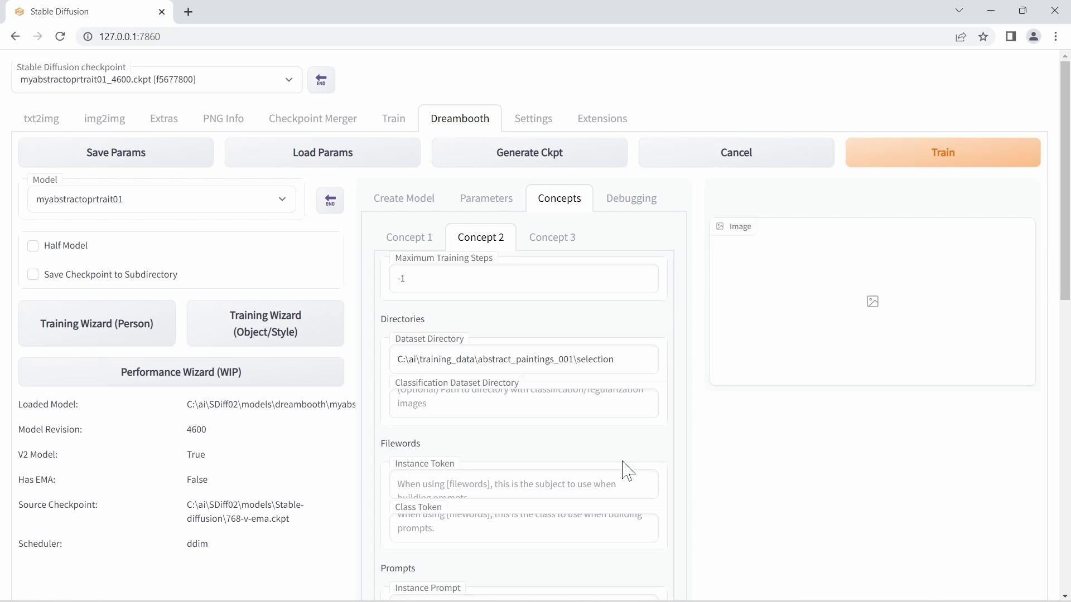
{"action": "scroll", "coordinate": [535, 323], "scroll_direction": "down", "scroll_amount": 6}
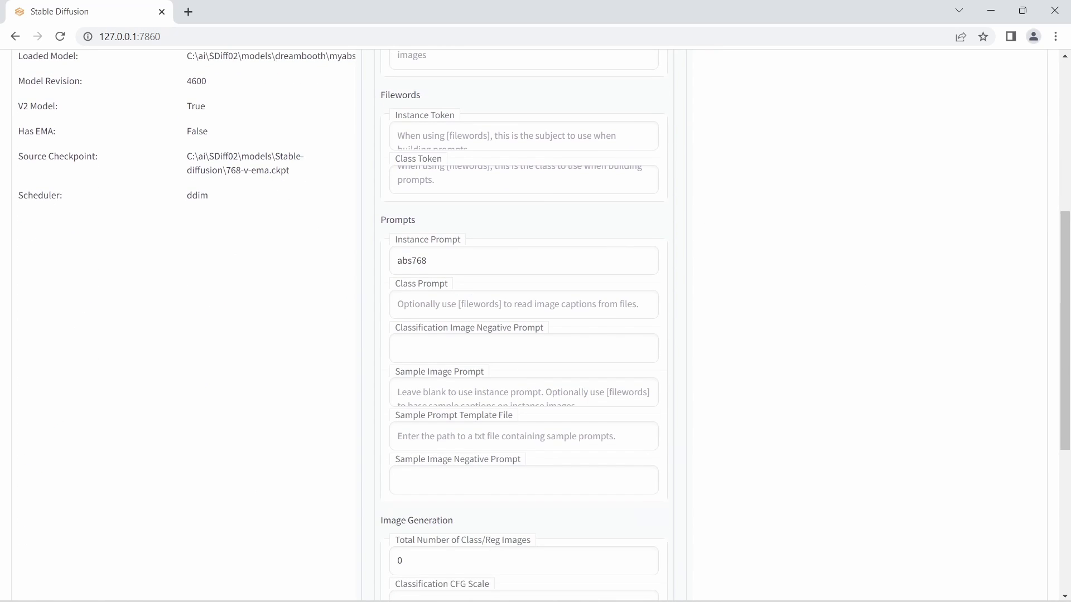
{"action": "scroll", "coordinate": [530, 382], "scroll_direction": "up", "scroll_amount": 4}
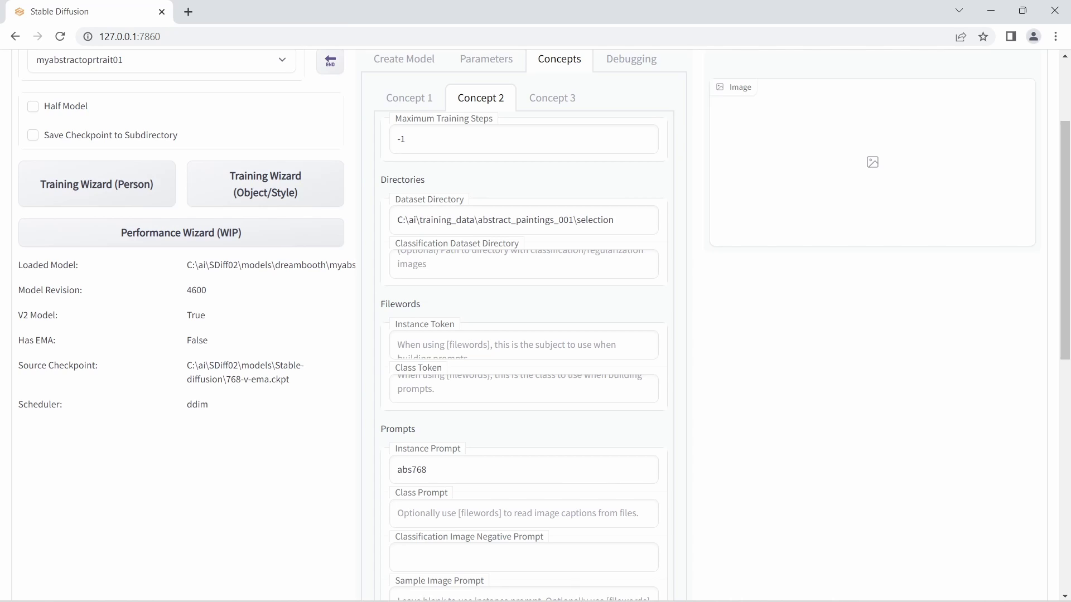
{"action": "scroll", "coordinate": [387, 238], "scroll_direction": "down", "scroll_amount": 10}
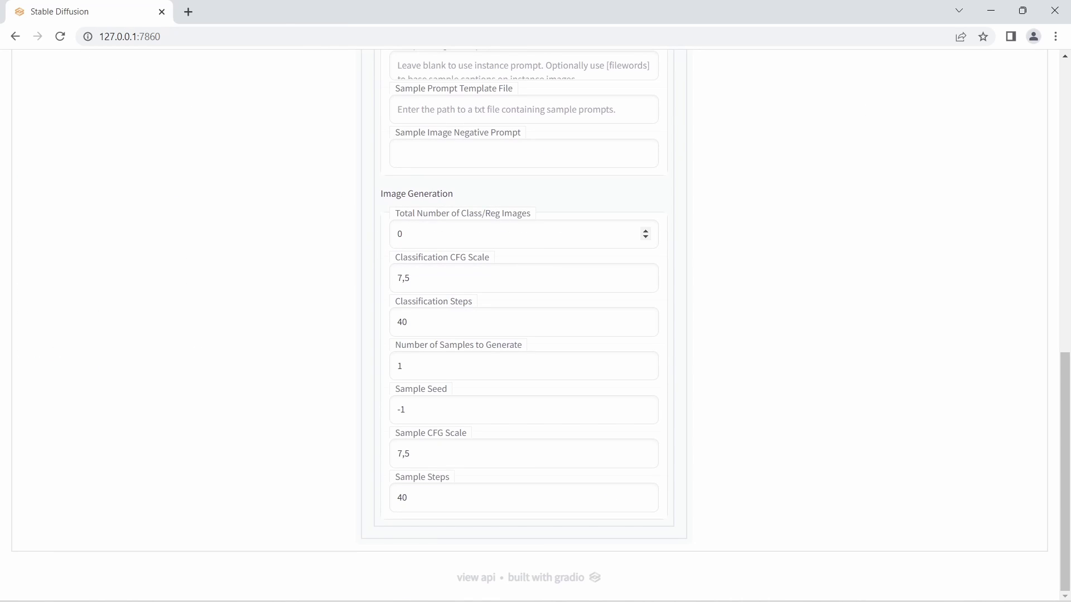
{"action": "scroll", "coordinate": [550, 282], "scroll_direction": "up", "scroll_amount": 10}
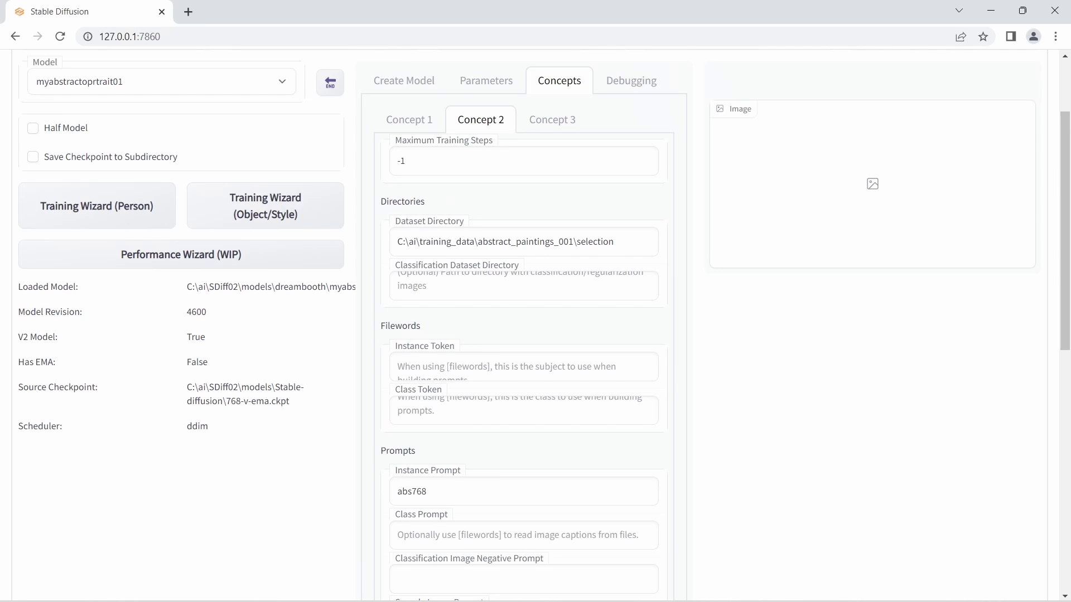
{"action": "scroll", "coordinate": [524, 251], "scroll_direction": "down", "scroll_amount": 10}
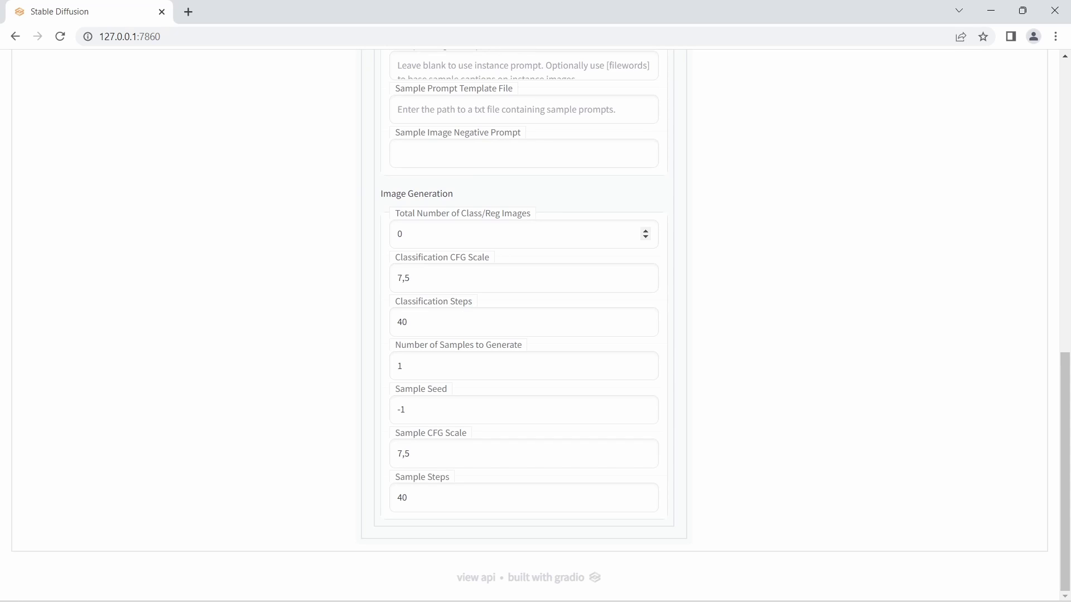
{"action": "scroll", "coordinate": [387, 246], "scroll_direction": "up", "scroll_amount": 10}
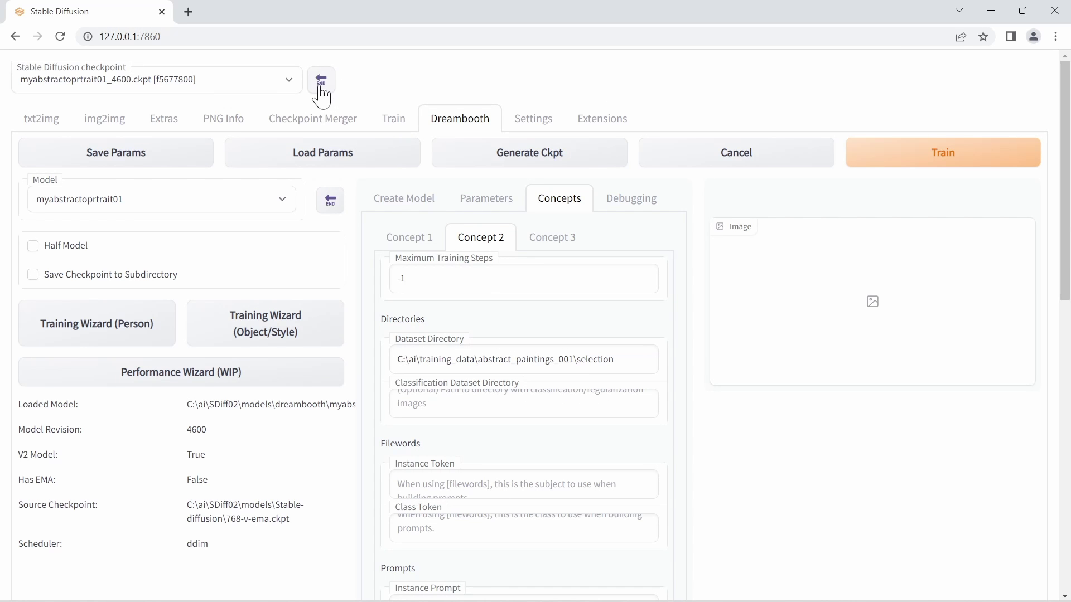
Check the txt2img batch's progress in the console and switch to the txt2img-images output folder in File Explorer.
{"action": "left_click", "coordinate": [42, 119]}
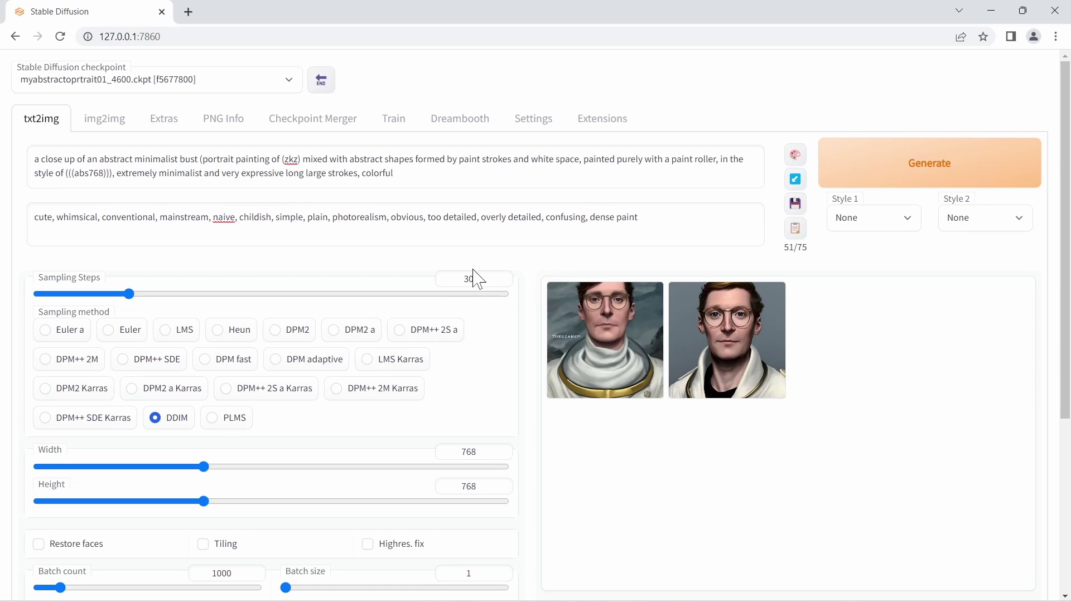
{"action": "key", "text": "alt+Tab"}
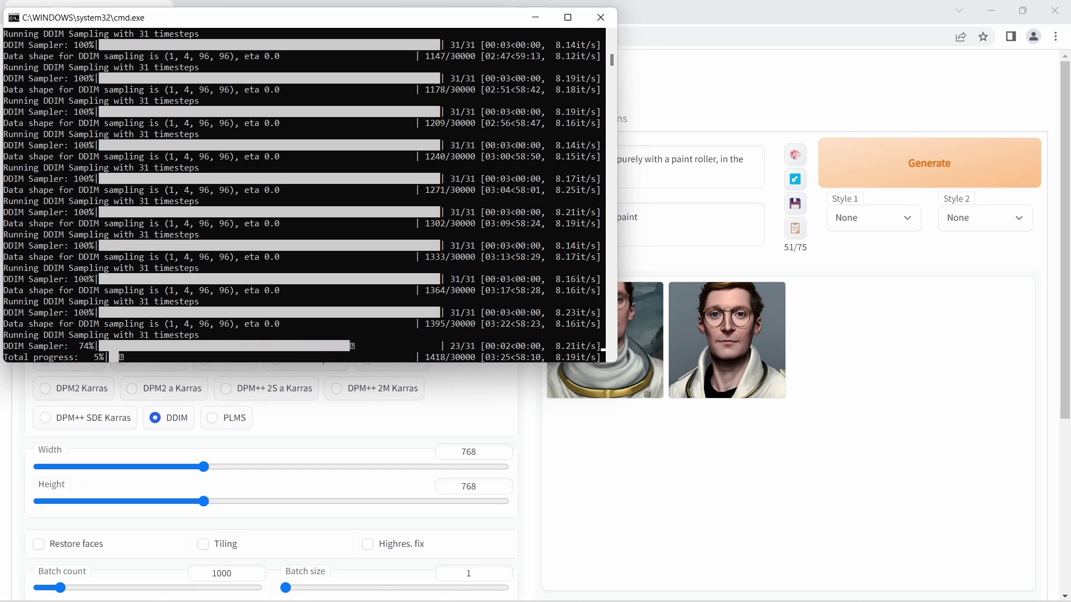
{"action": "key", "text": "alt+Tab"}
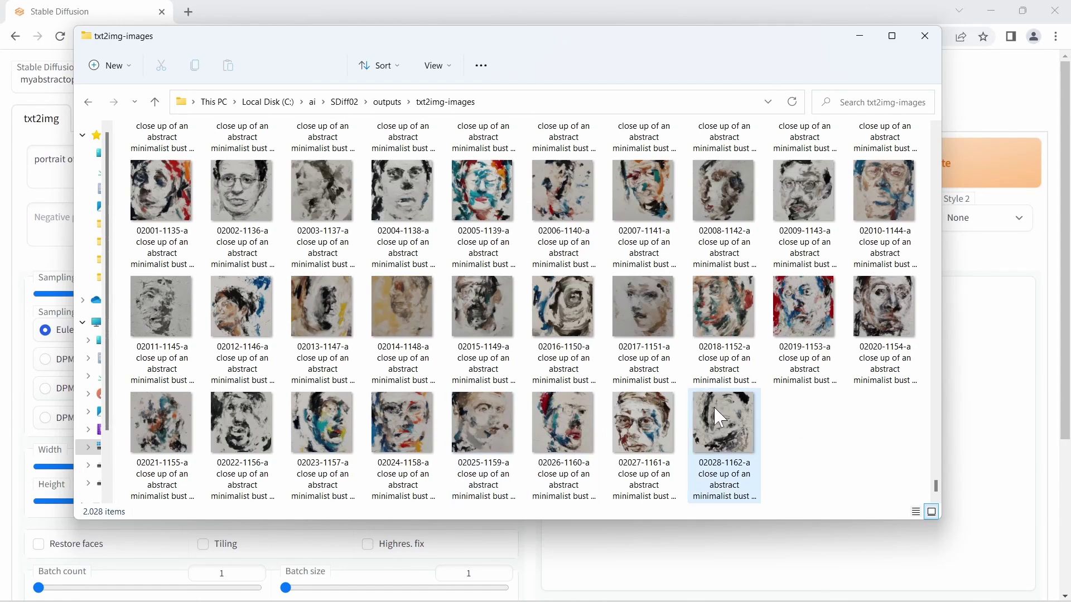
Open the newest abstract portrait from the output folder in the image viewer and browse back through the preceding images.
{"action": "left_click", "coordinate": [707, 464]}
{"action": "double_click", "coordinate": [722, 431]}
{"action": "key", "text": "Left"}
{"action": "key", "text": "Left"}
{"action": "key", "text": "Left"}
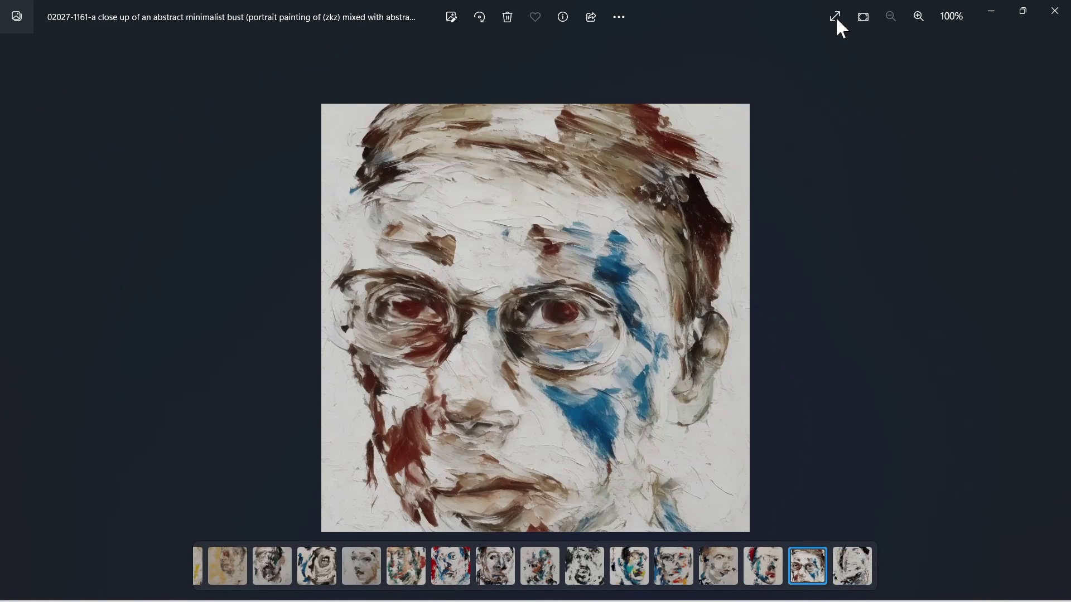
{"action": "key", "text": "Left"}
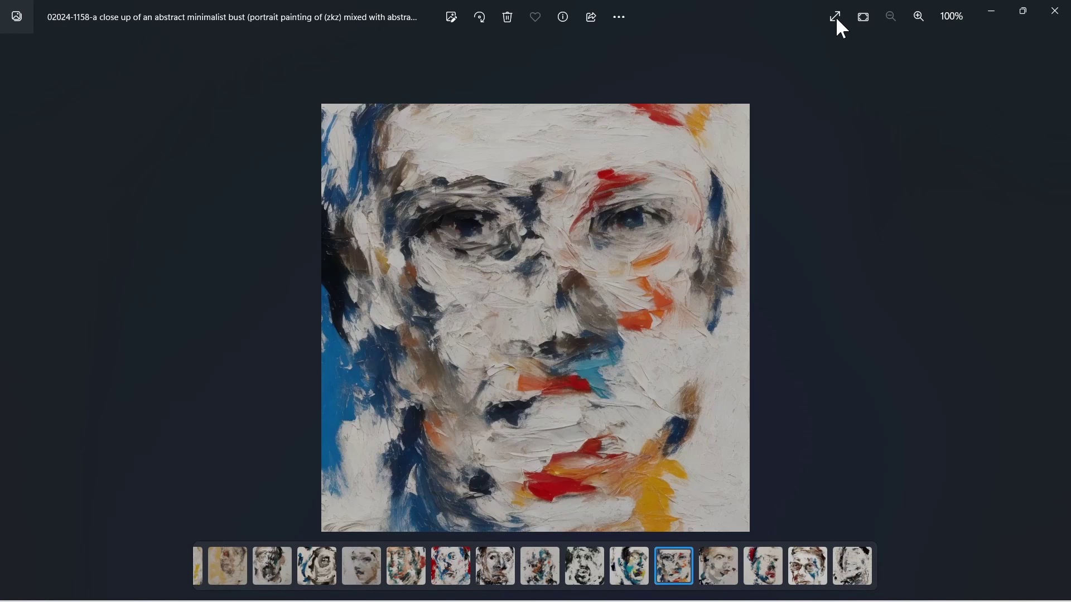
{"action": "key", "text": "Left"}
{"action": "key", "text": "Left"}
{"action": "key", "text": "Left"}
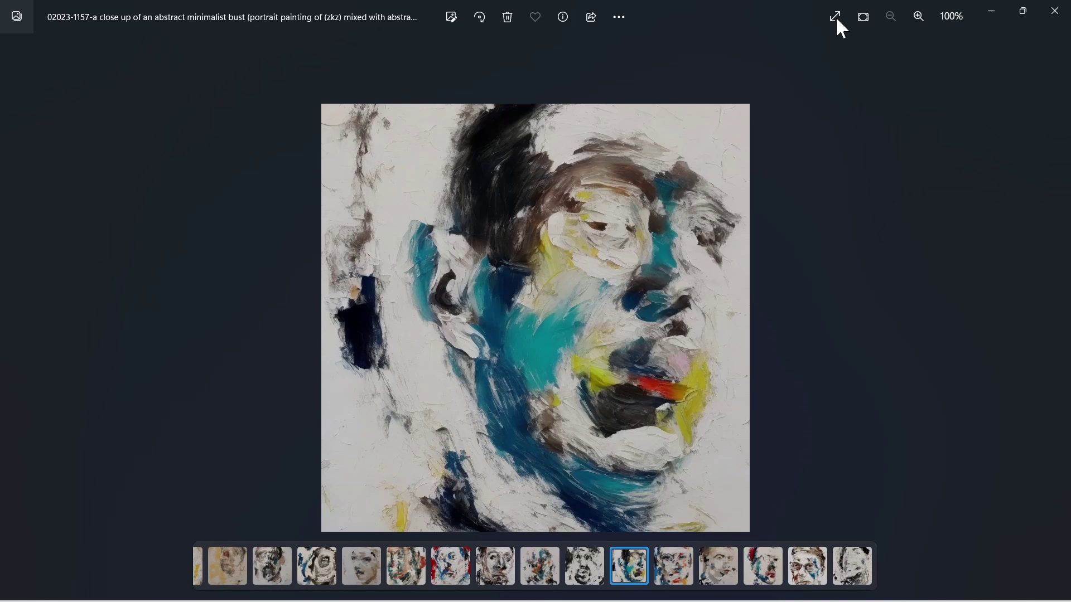
Browse back through the generated abstract portraits in the image viewer to image 01980-1114.
{"action": "key", "text": "Left"}
{"action": "key", "text": "Left"}
{"action": "key", "text": "Left"}
{"action": "key", "text": "Left"}
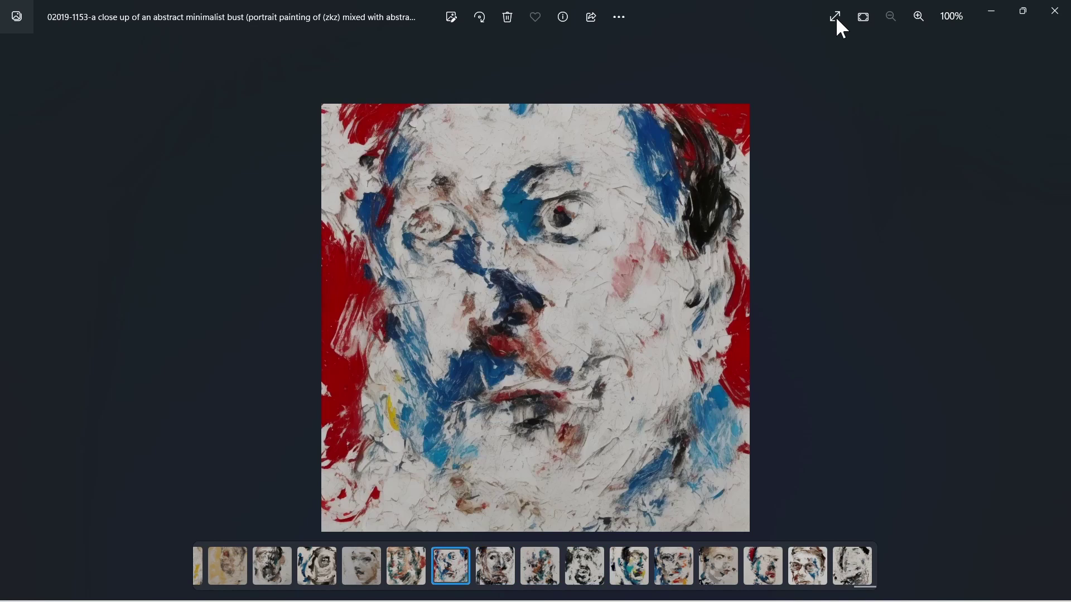
{"action": "key", "text": "Left"}
{"action": "key", "text": "Left"}
{"action": "key", "text": "Left"}
{"action": "key", "text": "Left"}
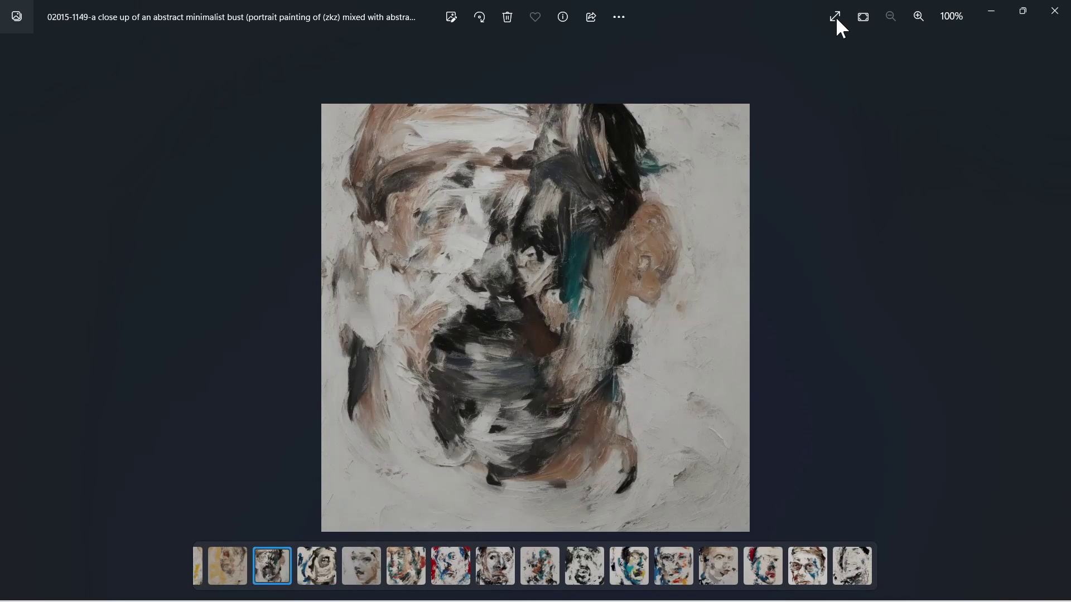
{"action": "key", "text": "Left"}
{"action": "key", "text": "Left"}
{"action": "key", "text": "Left"}
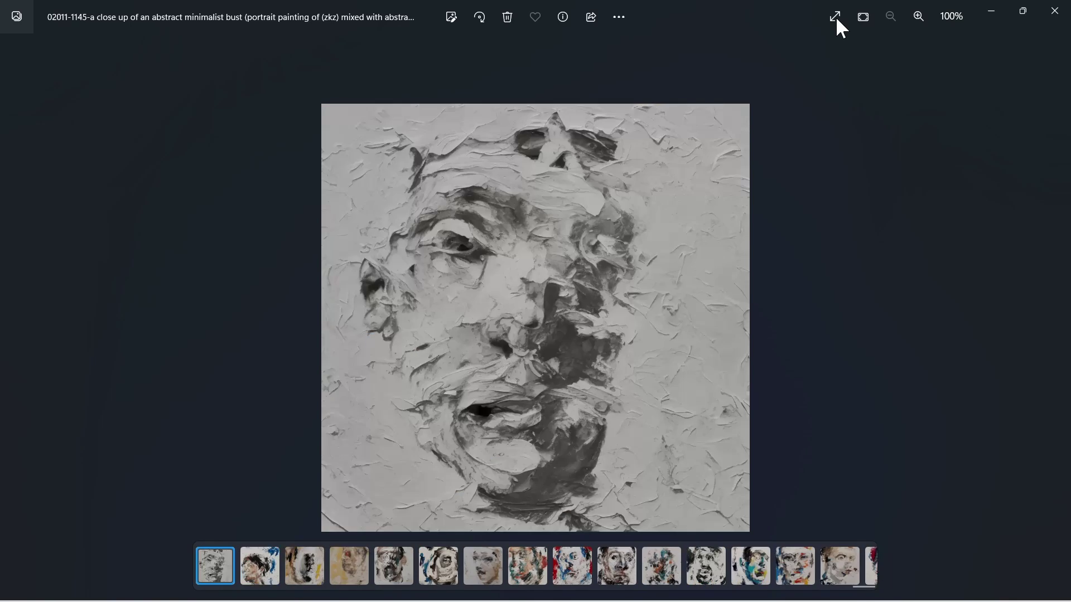
{"action": "key", "text": "Left"}
{"action": "key", "text": "Left"}
{"action": "key", "text": "Left"}
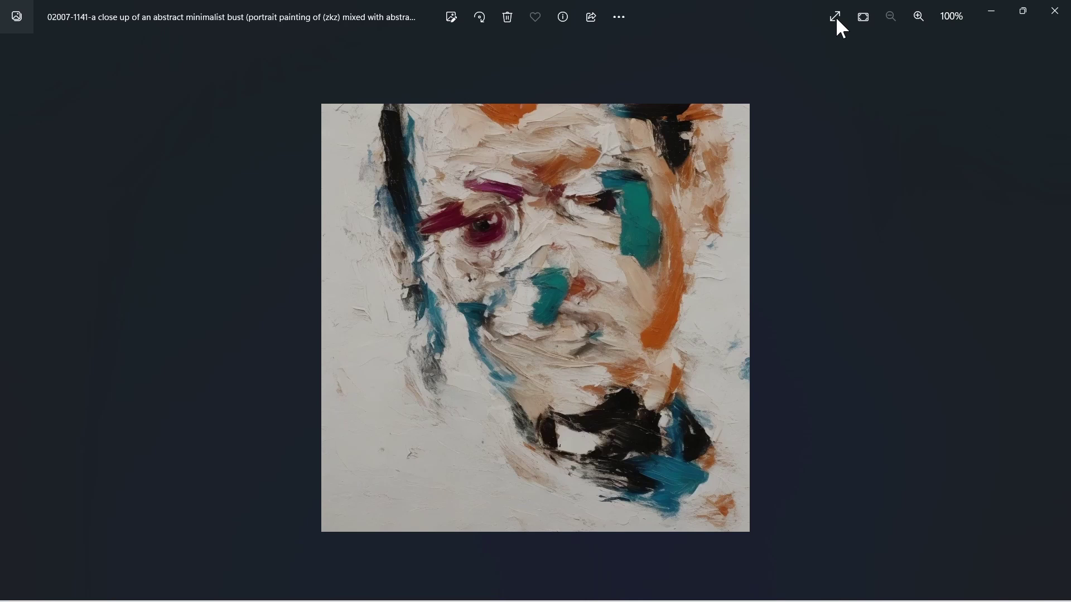
{"action": "key", "text": "Left"}
{"action": "key", "text": "Left"}
{"action": "key", "text": "Left"}
{"action": "key", "text": "Left"}
{"action": "key", "text": "Left"}
{"action": "key", "text": "Left"}
{"action": "key", "text": "Left"}
{"action": "key", "text": "Left"}
{"action": "key", "text": "Left"}
{"action": "key", "text": "Left"}
{"action": "key", "text": "Left"}
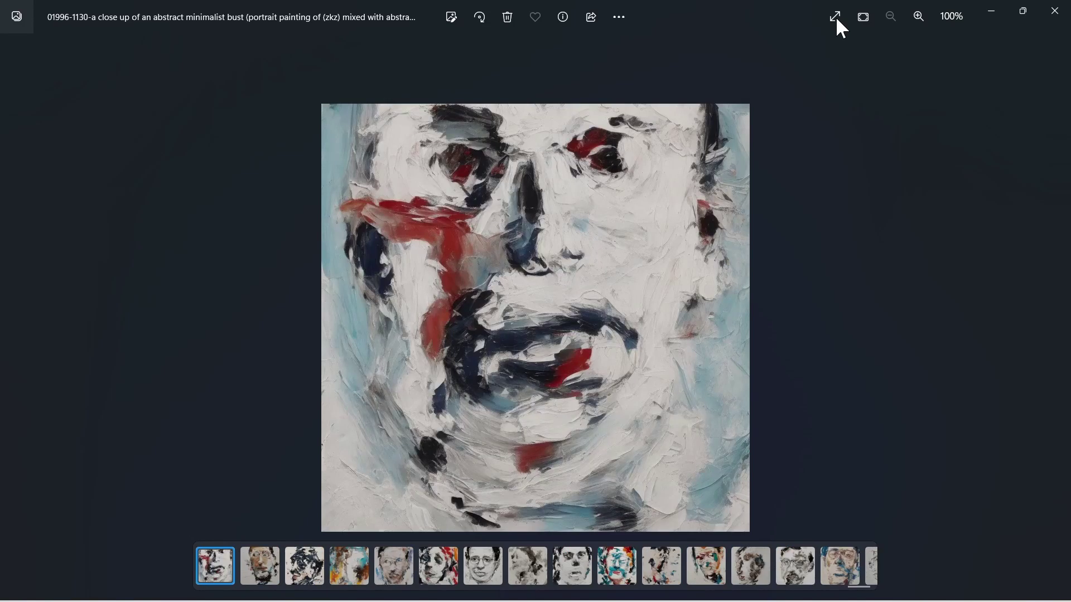
{"action": "key", "text": "Left"}
{"action": "key", "text": "Left"}
{"action": "key", "text": "Left"}
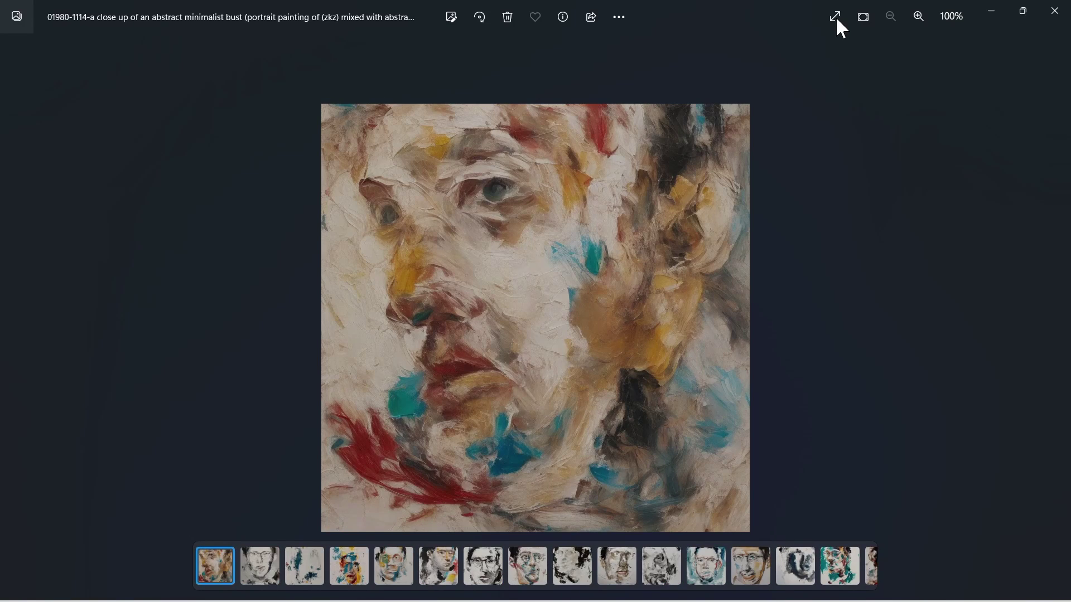
Shrink the image viewer window off full screen and bring the Stable Diffusion web UI up beside it.
{"action": "left_click_drag", "start_coordinate": [753, 4], "coordinate": [734, 45]}
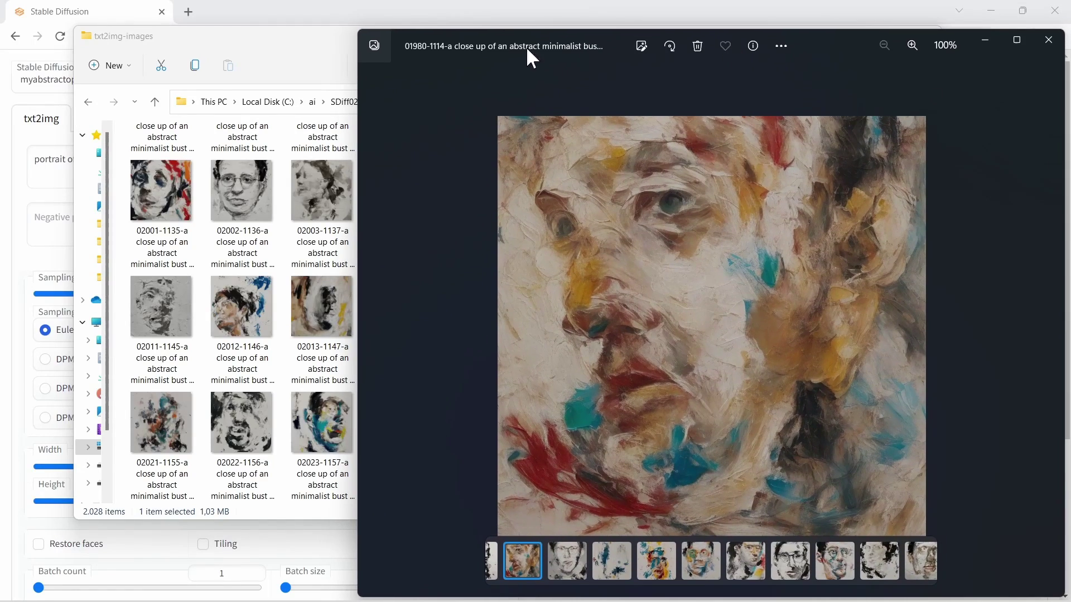
{"action": "left_click", "coordinate": [313, 36]}
{"action": "left_click", "coordinate": [861, 35]}
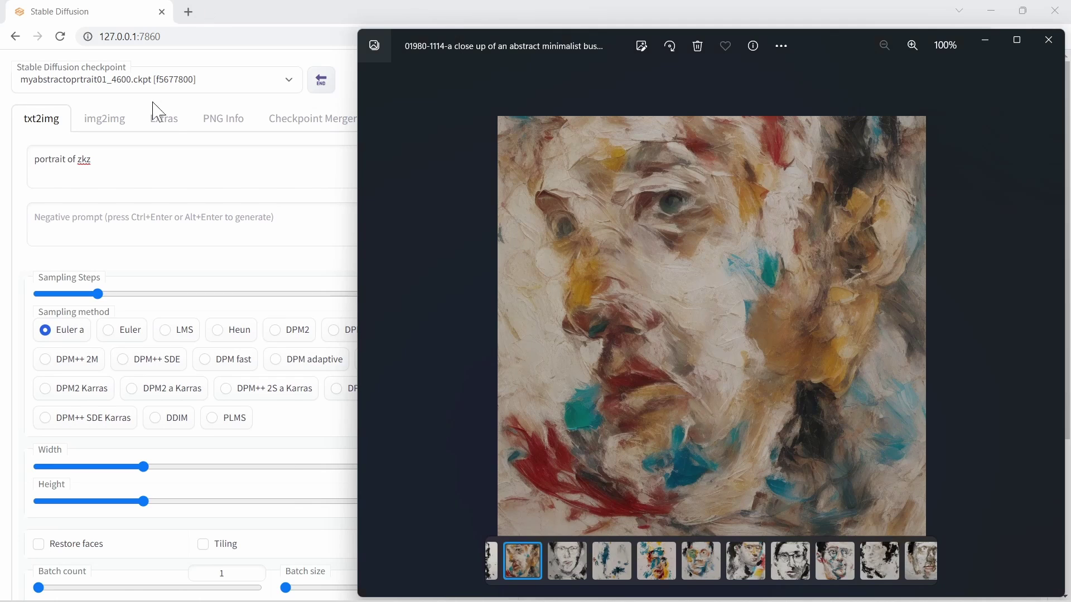
Look through the batch modes in Extras and load portrait 01980-1114 as the Single Image source.
{"action": "left_click", "coordinate": [164, 118]}
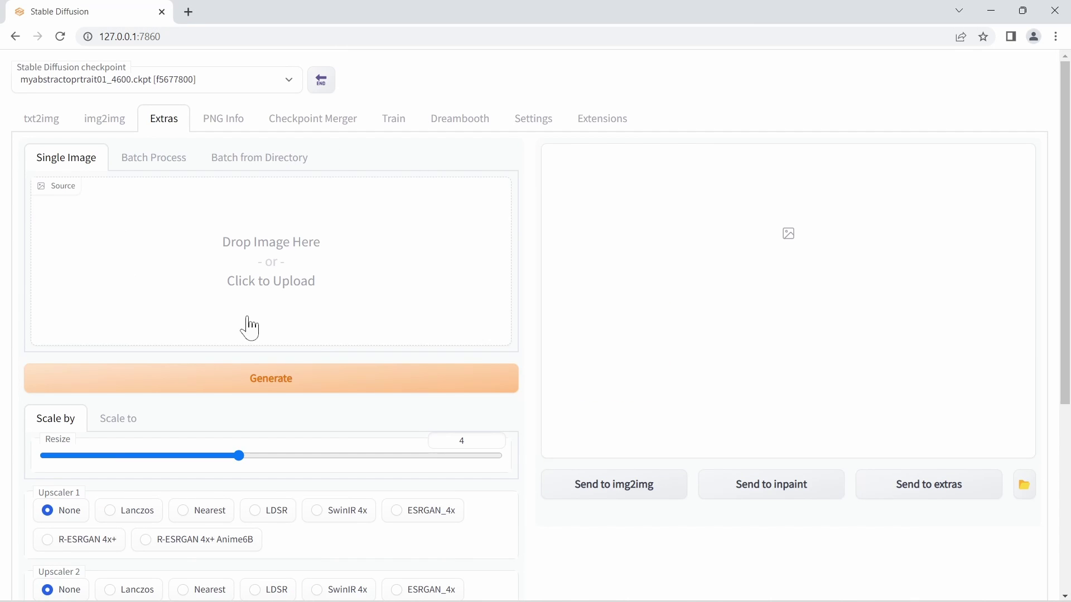
{"action": "left_click", "coordinate": [163, 164]}
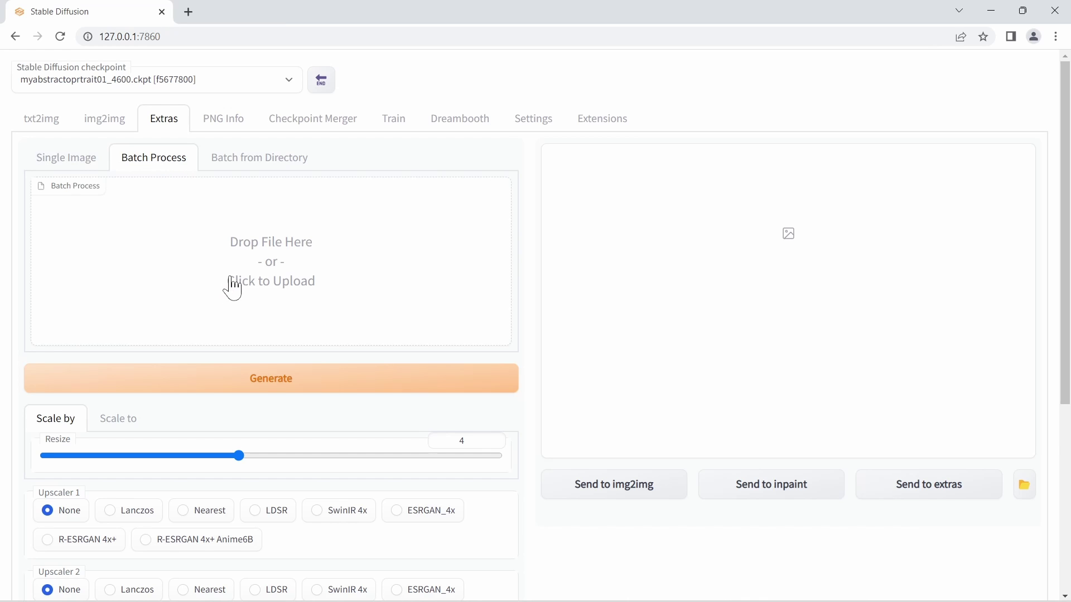
{"action": "left_click", "coordinate": [270, 162]}
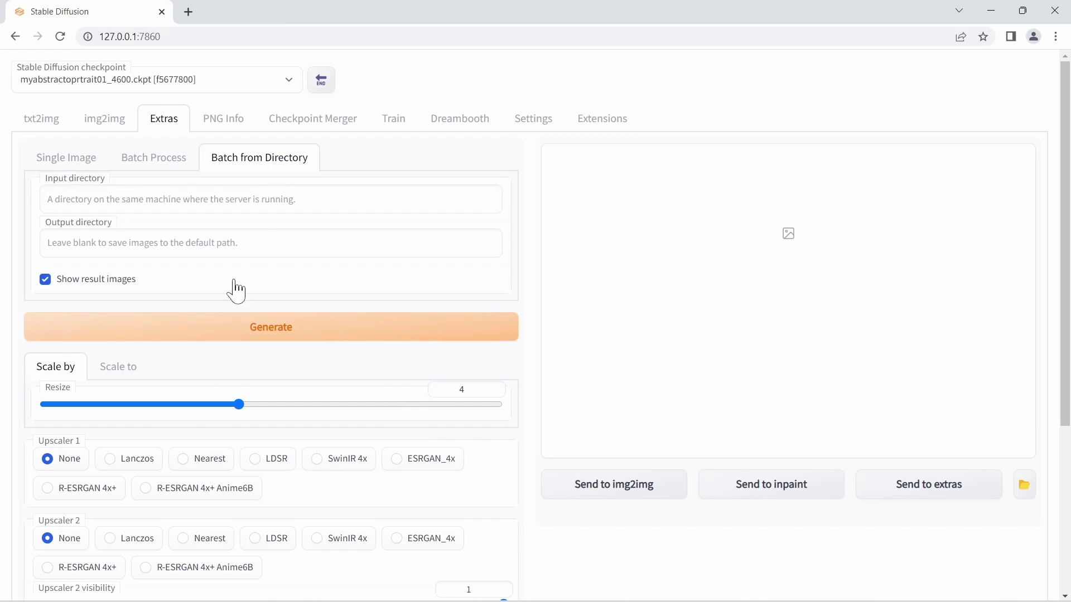
{"action": "left_click", "coordinate": [66, 160]}
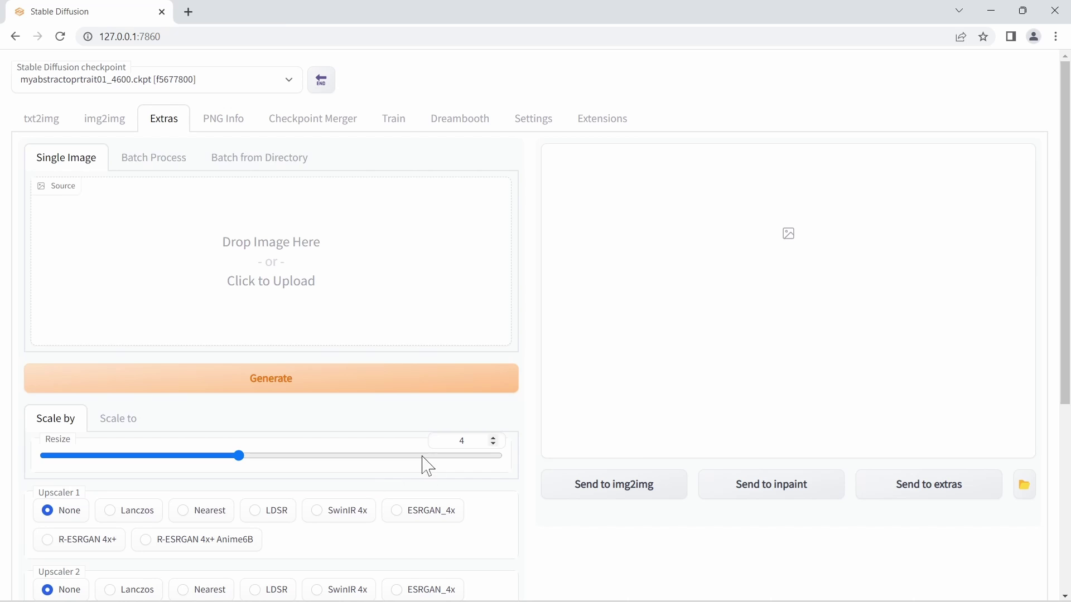
{"action": "key", "text": "alt+Tab"}
{"action": "left_click_drag", "start_coordinate": [441, 289], "coordinate": [239, 269]}
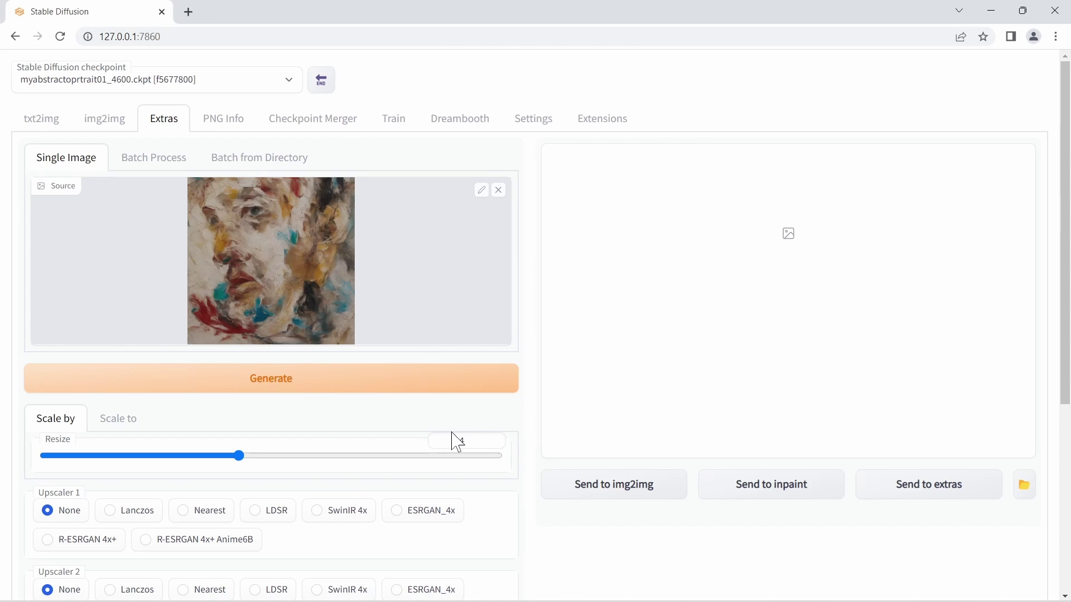
Upscale the portrait by 4 with SwinIR 4x as Upscaler 1 and R-ESRGAN 4x+ as Upscaler 2, checking the console.
{"action": "scroll", "coordinate": [591, 446], "scroll_direction": "down", "scroll_amount": 4}
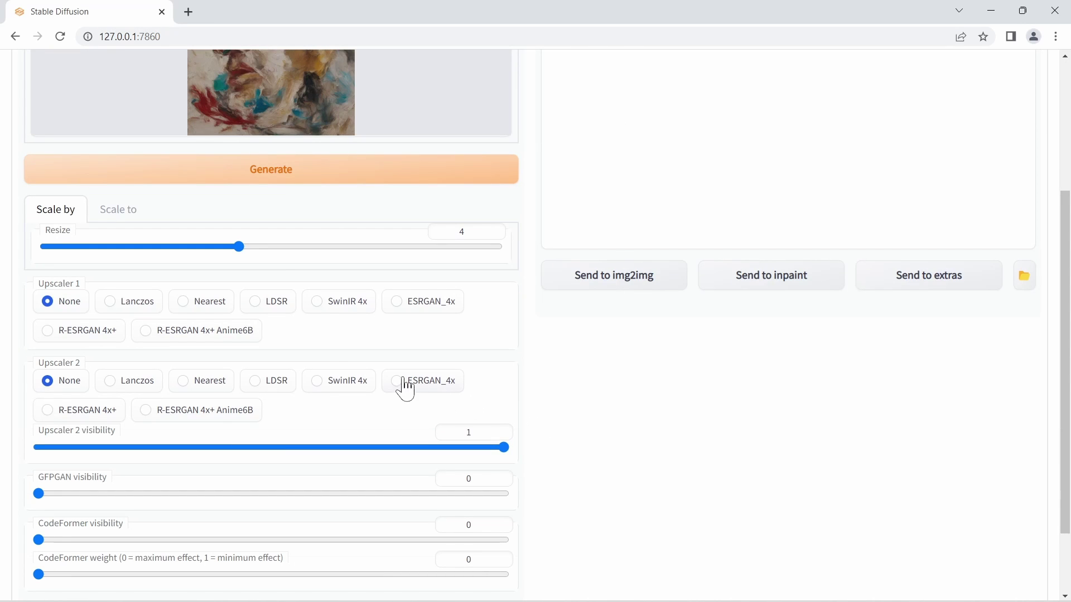
{"action": "left_click", "coordinate": [321, 306]}
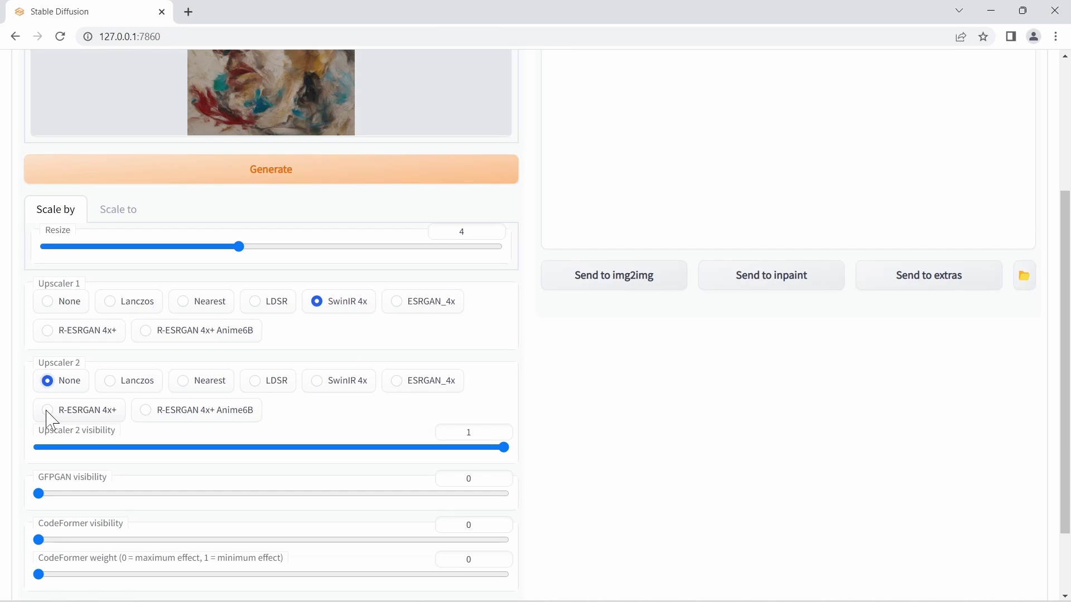
{"action": "scroll", "coordinate": [298, 431], "scroll_direction": "up", "scroll_amount": 4}
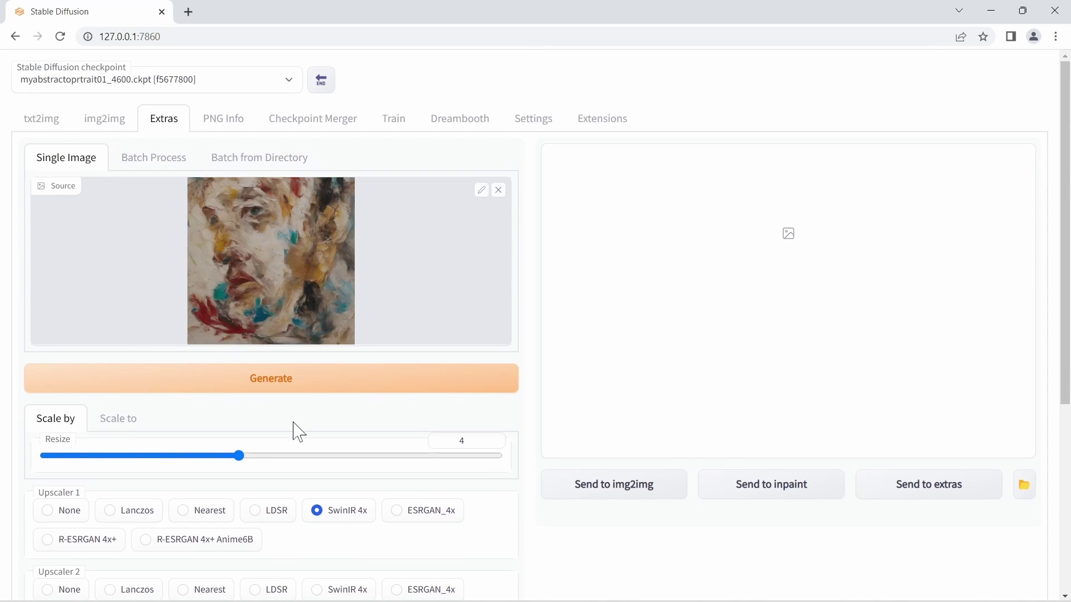
{"action": "left_click", "coordinate": [293, 393]}
{"action": "key", "text": "alt+Tab"}
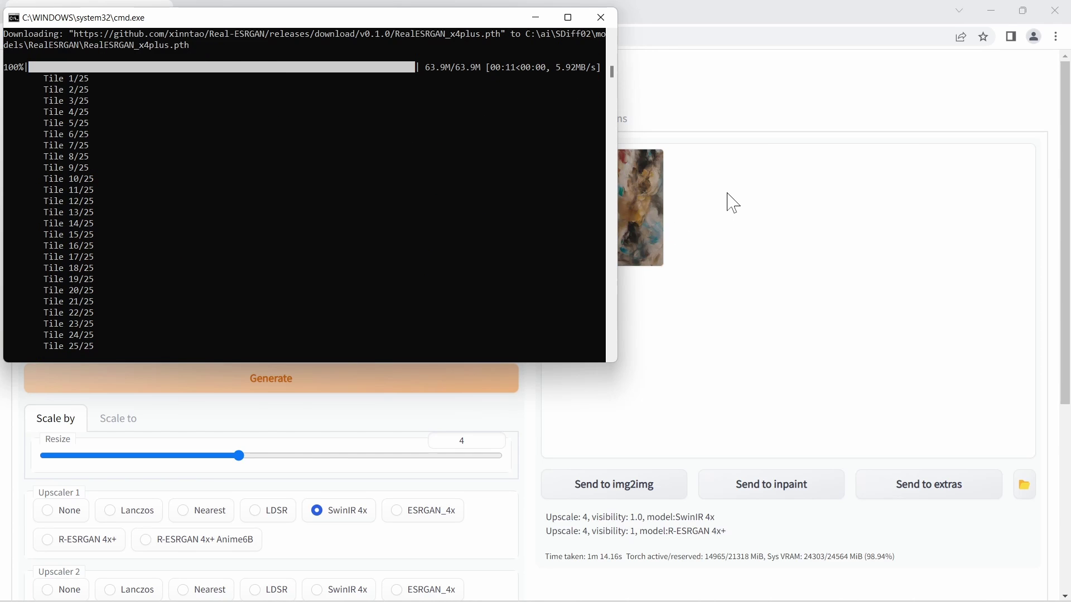
{"action": "left_click", "coordinate": [721, 26]}
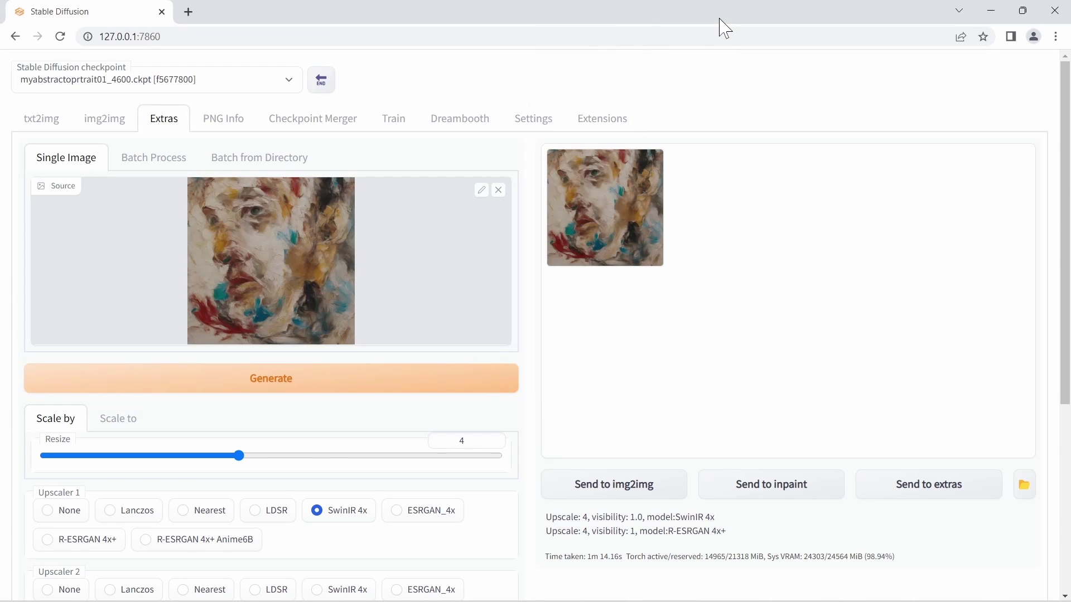
Switch to File Explorer and open the upscaled 00000.jpg from the extras-images folder in outputs.
{"action": "left_click", "coordinate": [225, 593]}
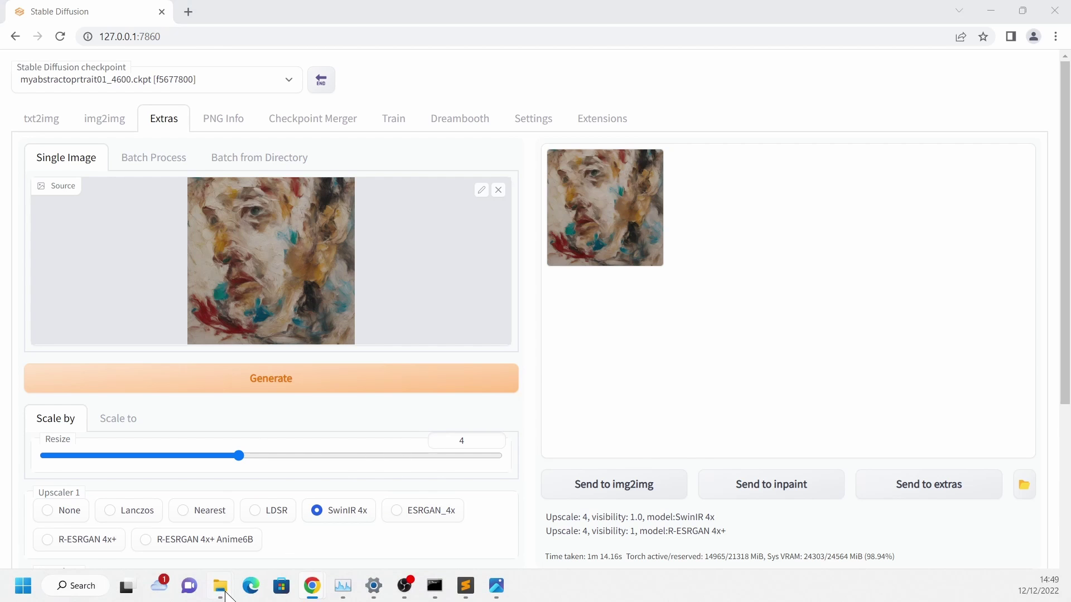
{"action": "left_click", "coordinate": [570, 496]}
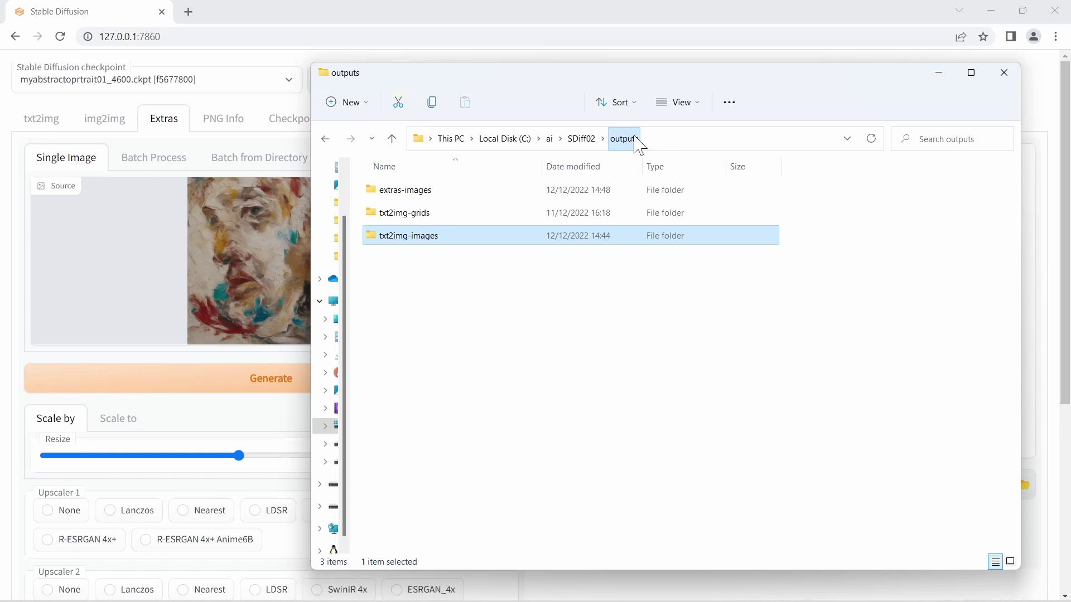
{"action": "double_click", "coordinate": [430, 191]}
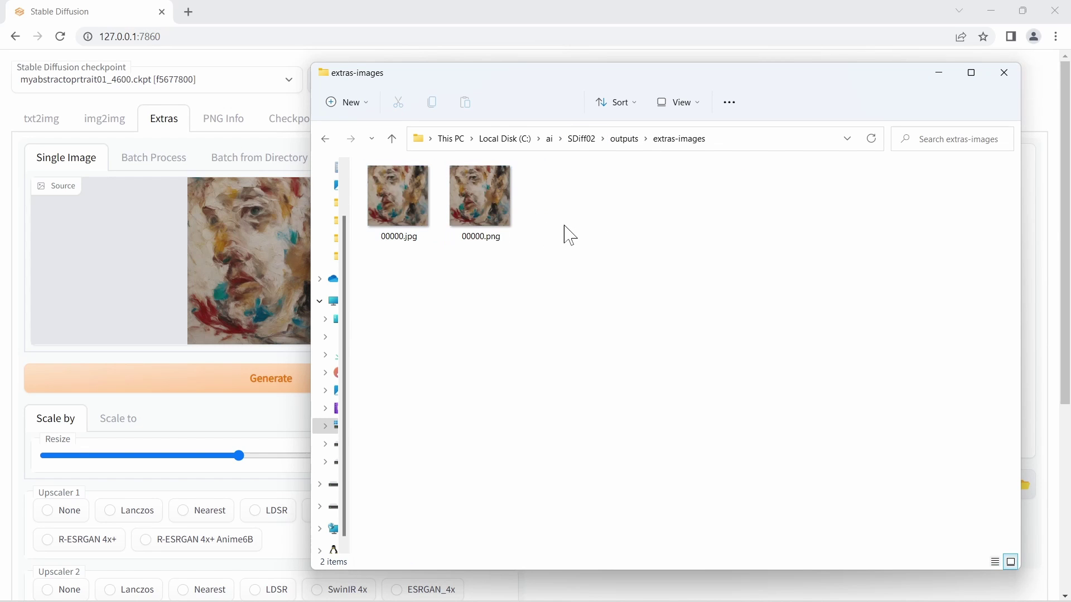
{"action": "double_click", "coordinate": [401, 195]}
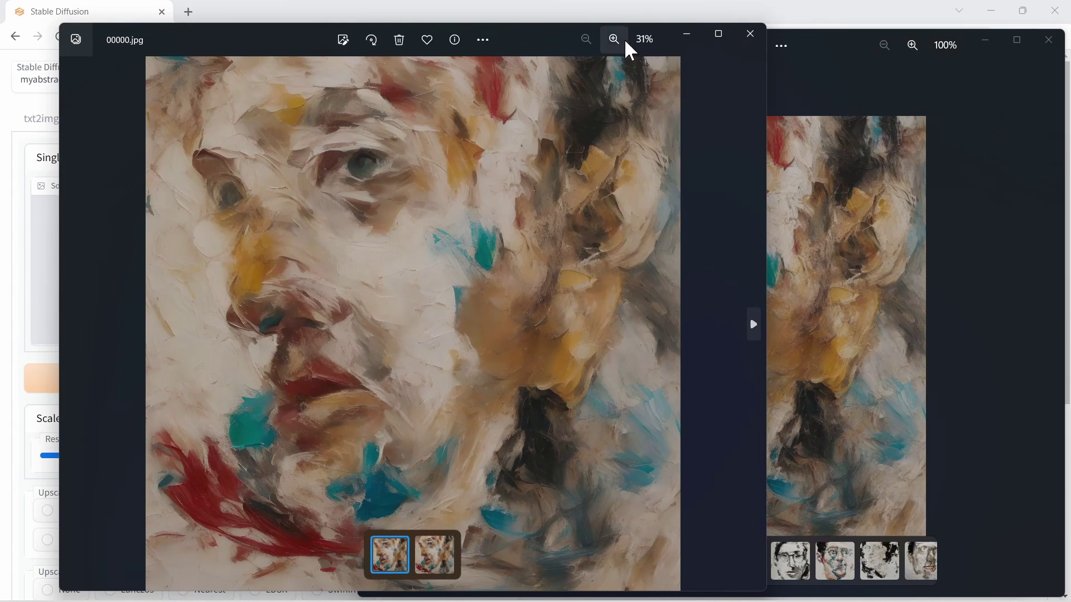
Inspect the paint texture of the upscaled portrait up close and return to the txt2img page in the browser.
{"action": "left_click", "coordinate": [483, 39]}
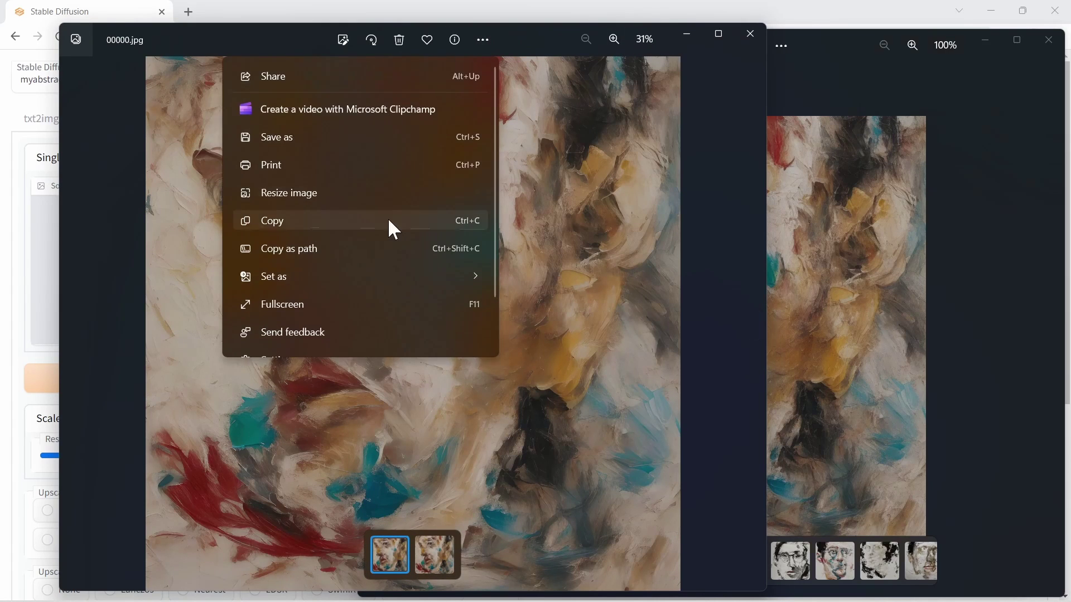
{"action": "left_click", "coordinate": [614, 39]}
{"action": "left_click", "coordinate": [614, 38]}
{"action": "left_click", "coordinate": [614, 38]}
{"action": "left_click_drag", "start_coordinate": [586, 237], "coordinate": [536, 325]}
{"action": "left_click_drag", "start_coordinate": [674, 227], "coordinate": [650, 206]}
{"action": "left_click", "coordinate": [585, 40]}
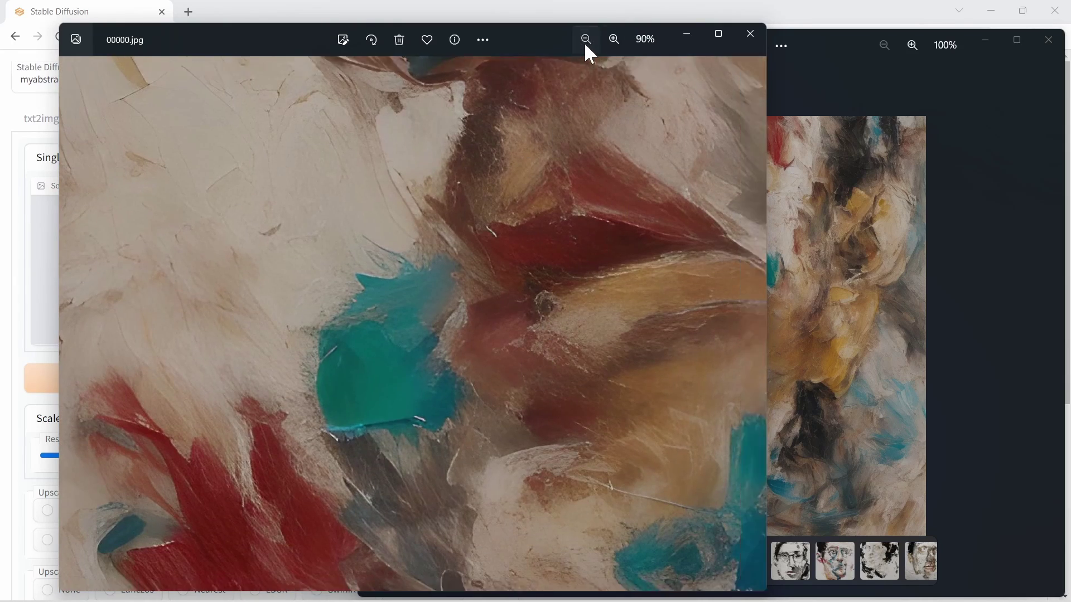
{"action": "left_click", "coordinate": [586, 41]}
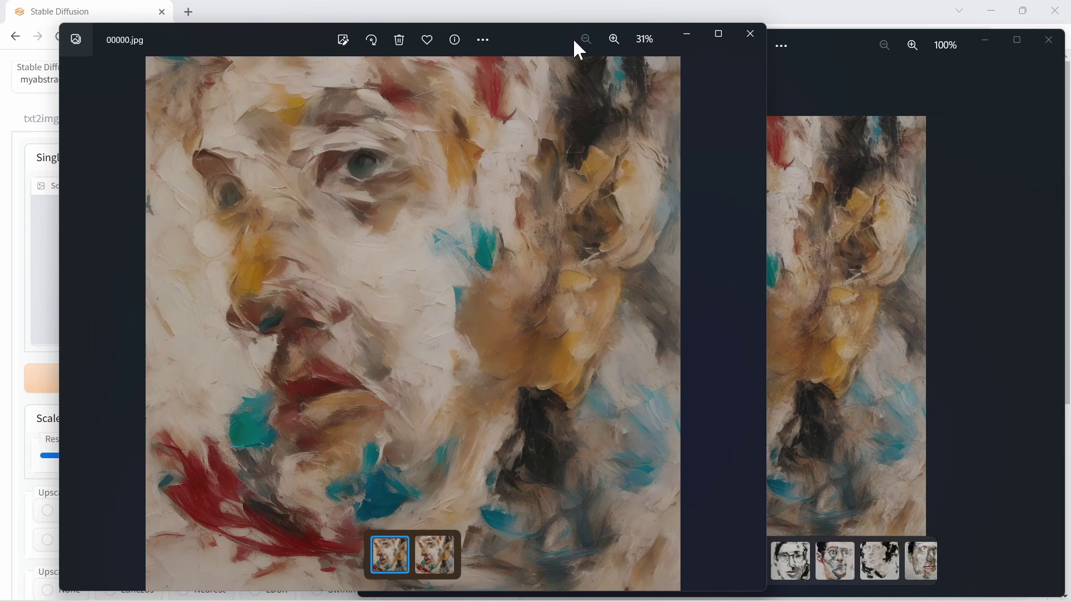
{"action": "left_click", "coordinate": [36, 121]}
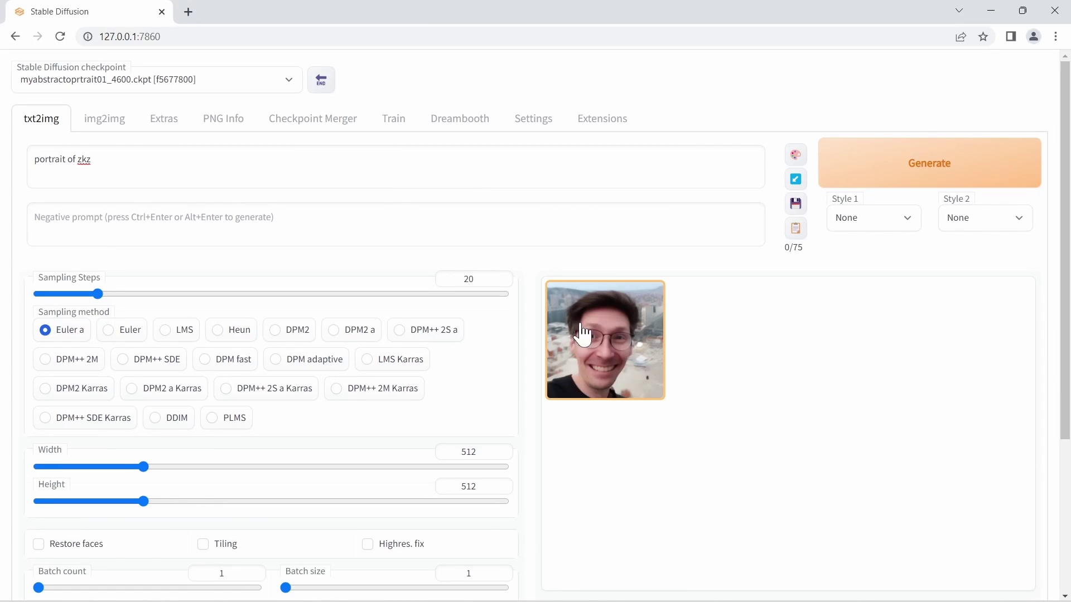